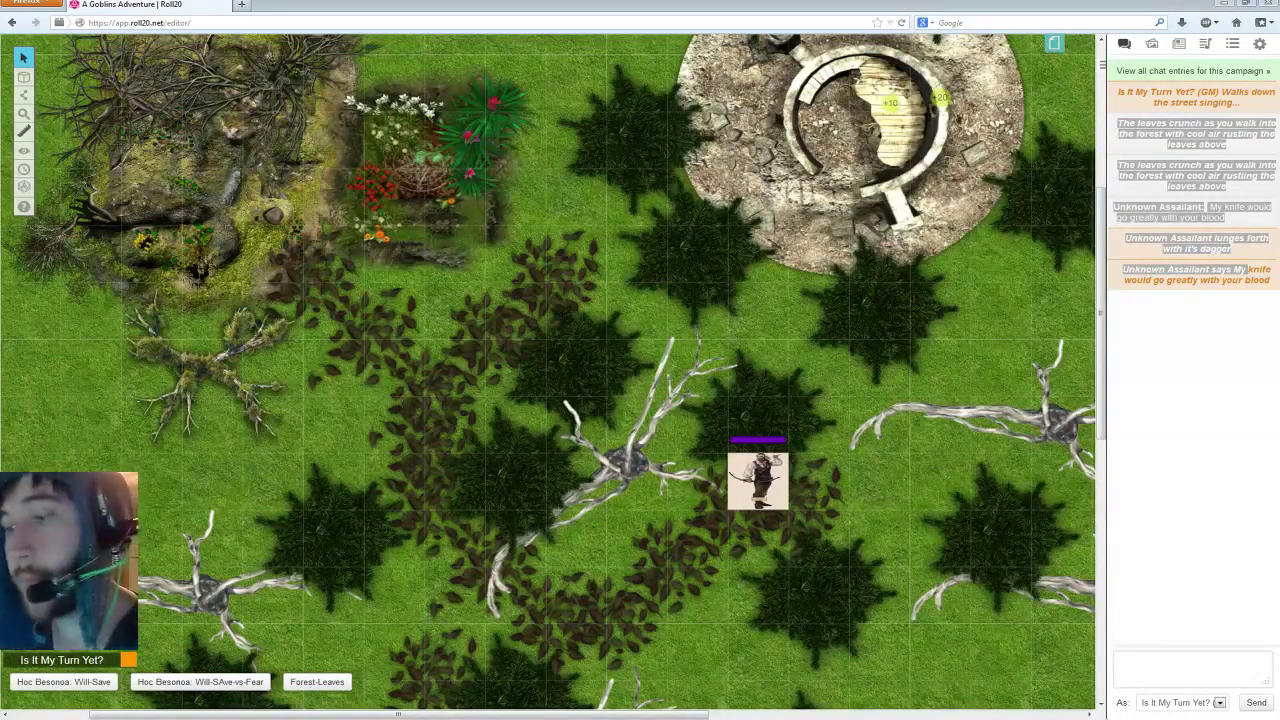
- Move the archer token from the leaf trail northwest onto the dark tree above the bare white branches
{"action": "left_click", "coordinate": [605, 465]}
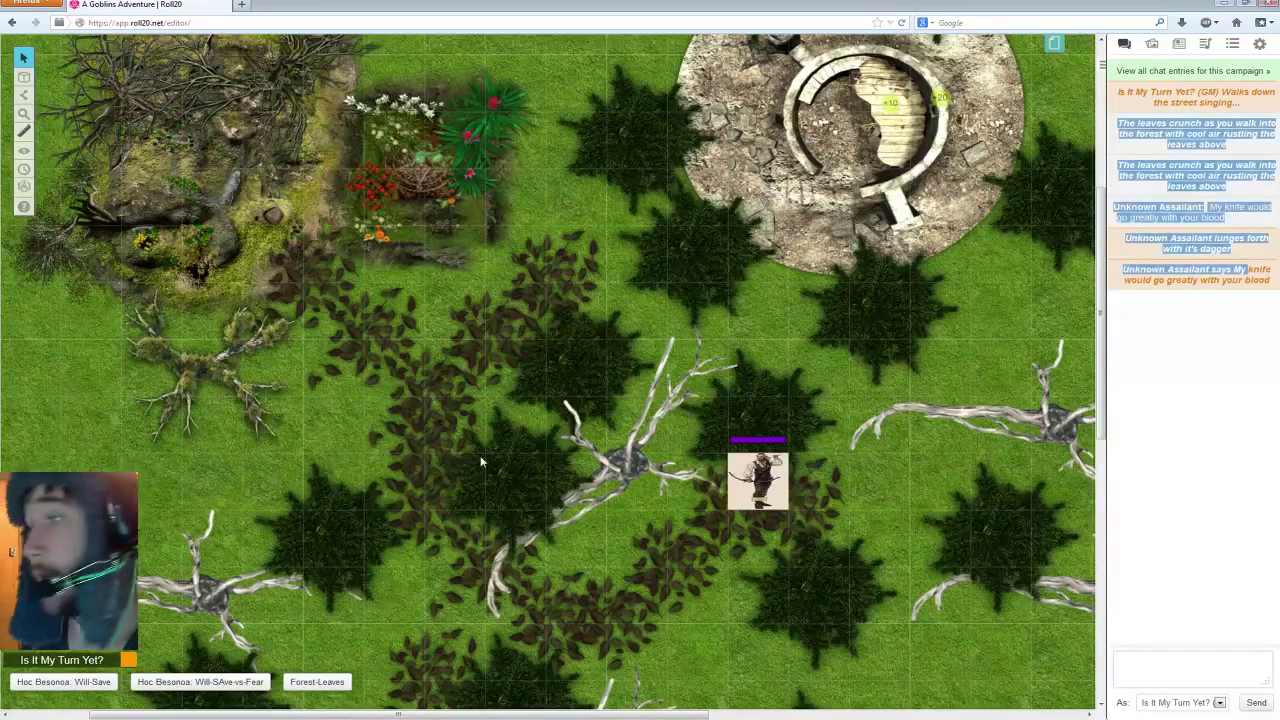
{"action": "scroll", "coordinate": [605, 465], "scroll_direction": "up", "scroll_amount": 3}
{"action": "scroll", "coordinate": [605, 465], "scroll_direction": "down", "scroll_amount": 2}
{"action": "scroll", "coordinate": [605, 465], "scroll_direction": "up", "scroll_amount": 1}
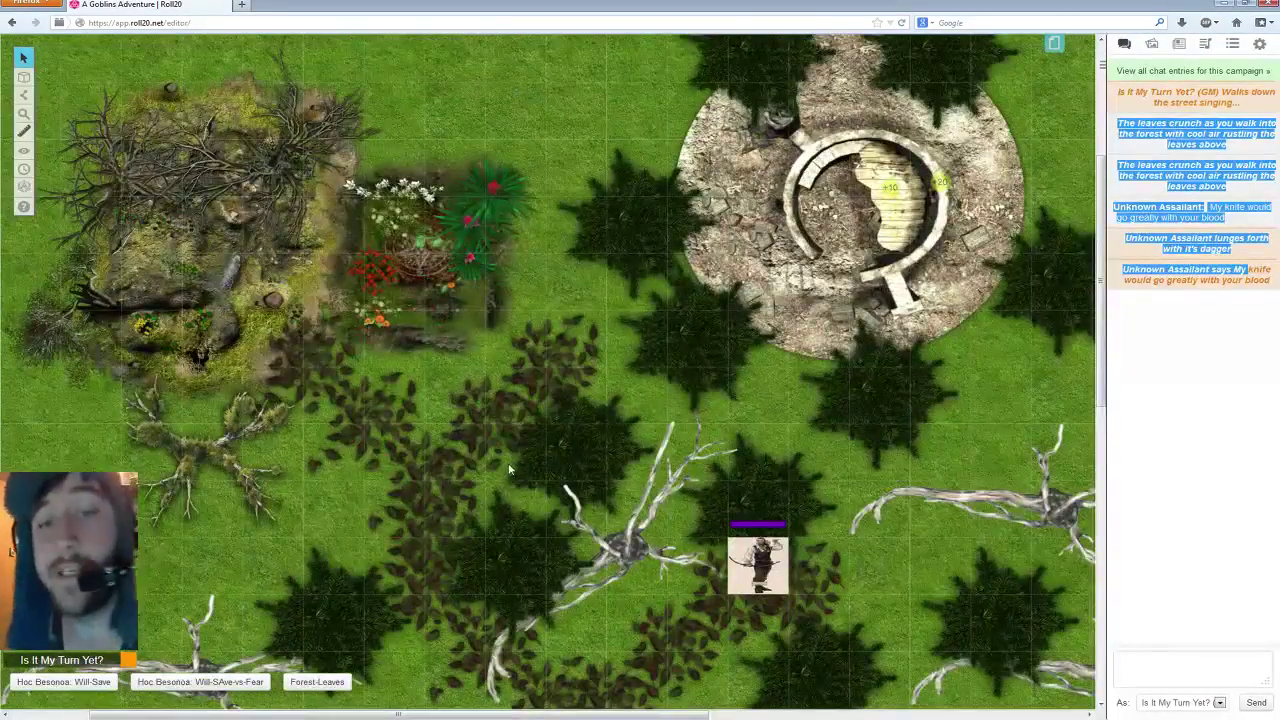
{"action": "scroll", "coordinate": [433, 291], "scroll_direction": "down", "scroll_amount": 3}
{"action": "scroll", "coordinate": [420, 284], "scroll_direction": "down", "scroll_amount": 3}
{"action": "scroll", "coordinate": [408, 277], "scroll_direction": "up", "scroll_amount": 2}
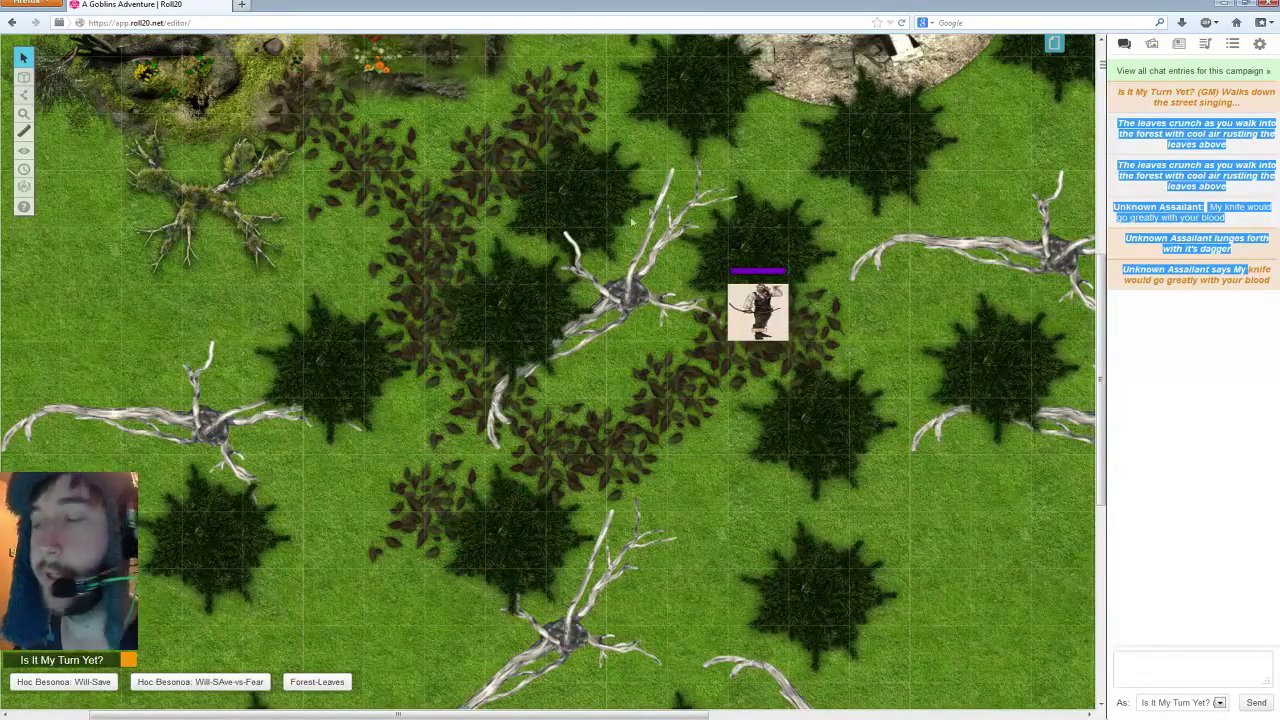
{"action": "left_click", "coordinate": [765, 308]}
{"action": "left_click_drag", "start_coordinate": [765, 308], "coordinate": [584, 193]}
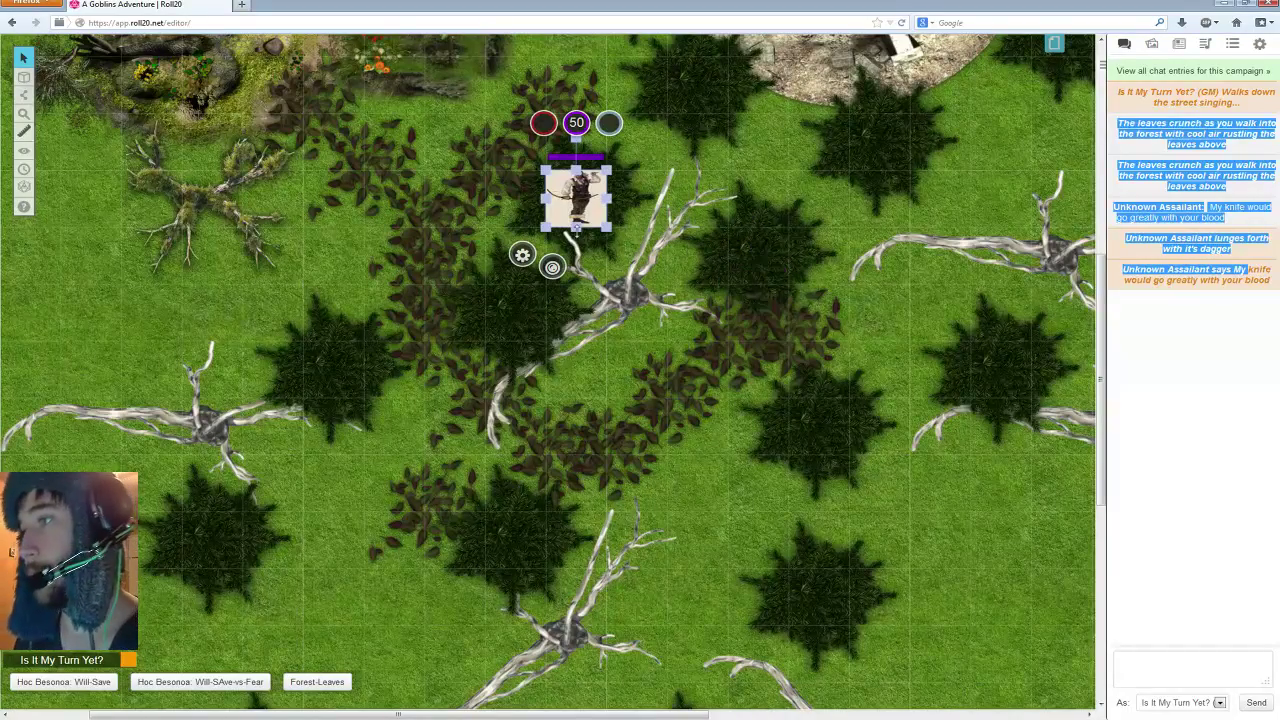
- Move the Players ribbon from the forest page to the light wooden-plank page and look over that page's dungeon map
{"action": "left_click", "coordinate": [1055, 43]}
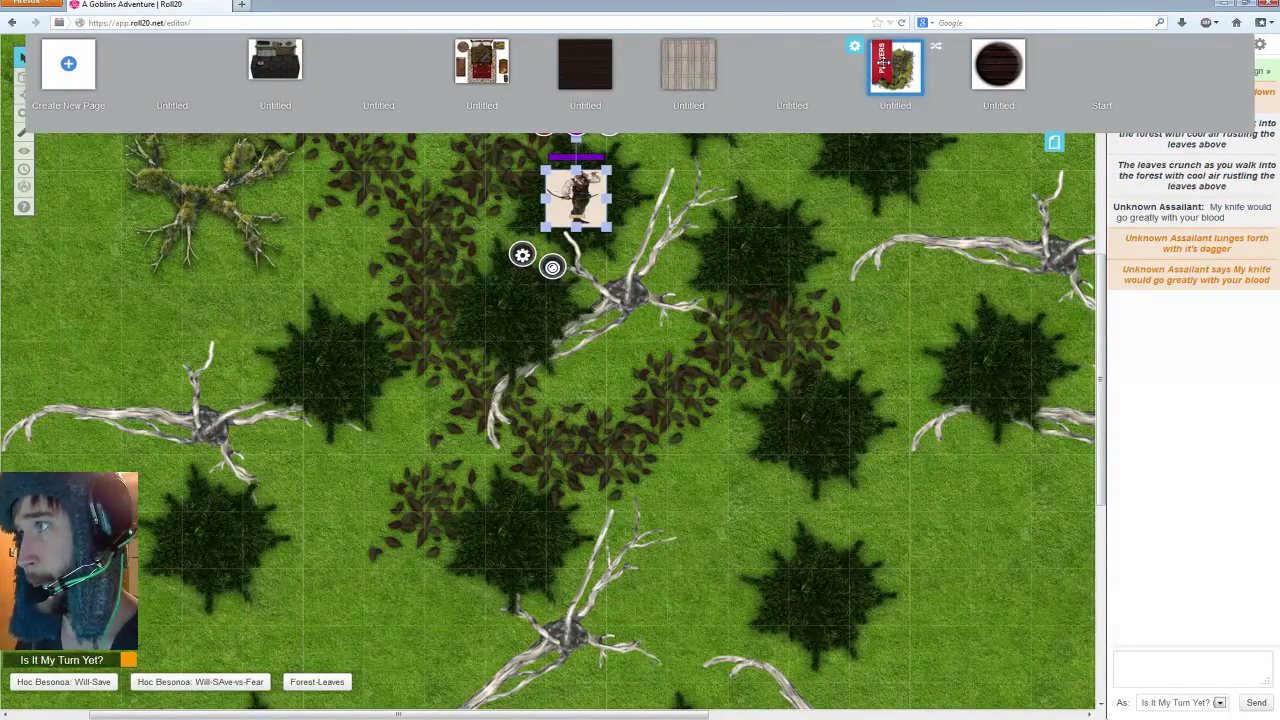
{"action": "left_click_drag", "start_coordinate": [883, 62], "coordinate": [700, 67]}
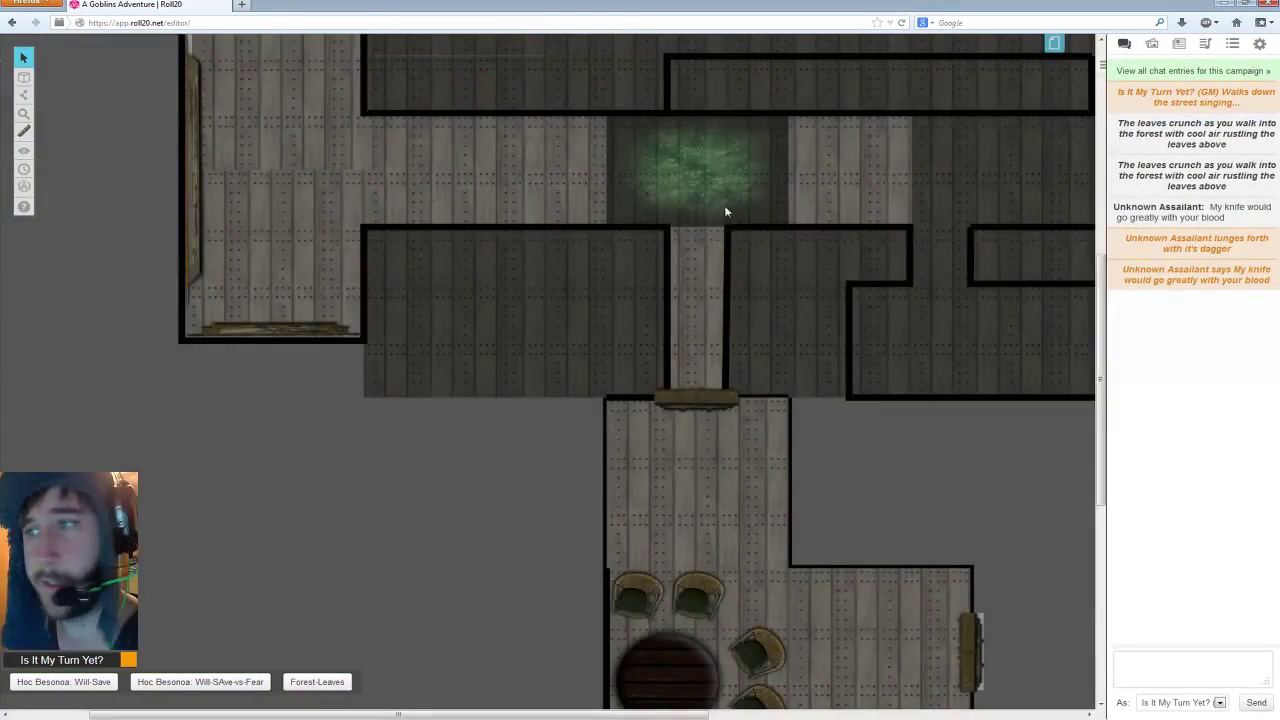
{"action": "scroll", "coordinate": [748, 288], "scroll_direction": "up", "scroll_amount": 2}
{"action": "scroll", "coordinate": [748, 288], "scroll_direction": "down", "scroll_amount": 3}
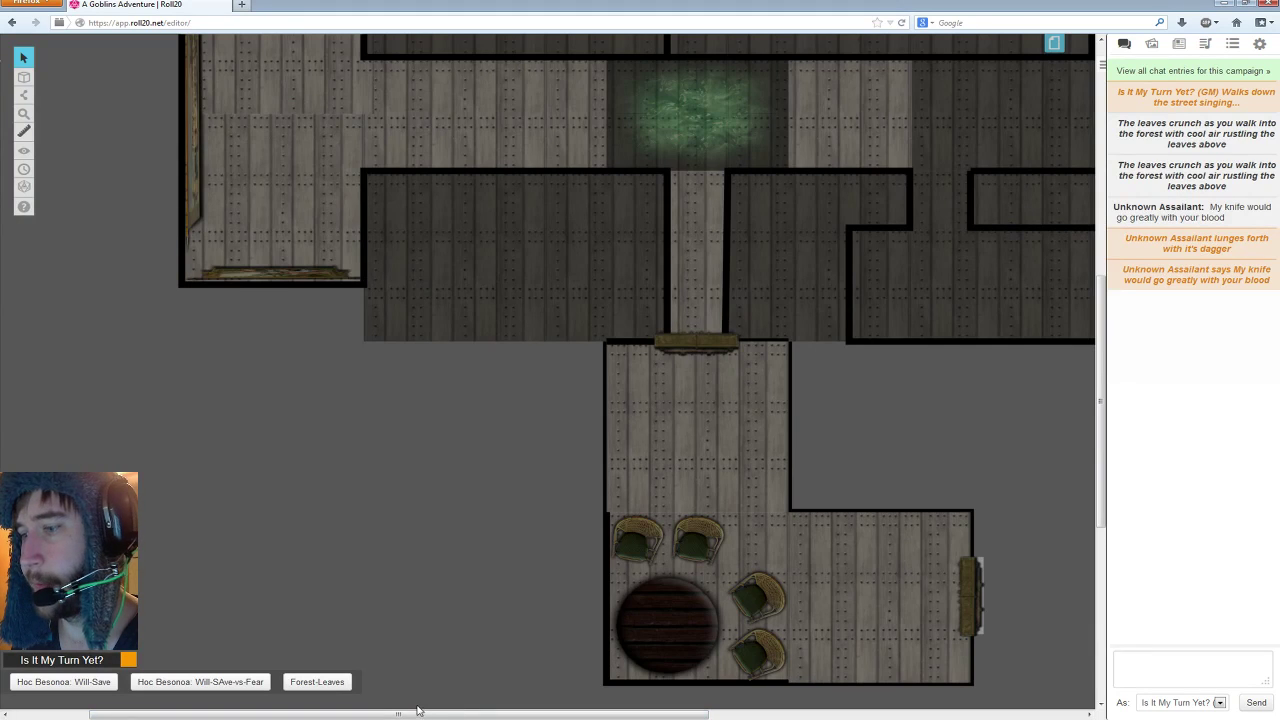
{"action": "left_click_drag", "start_coordinate": [418, 710], "coordinate": [462, 716]}
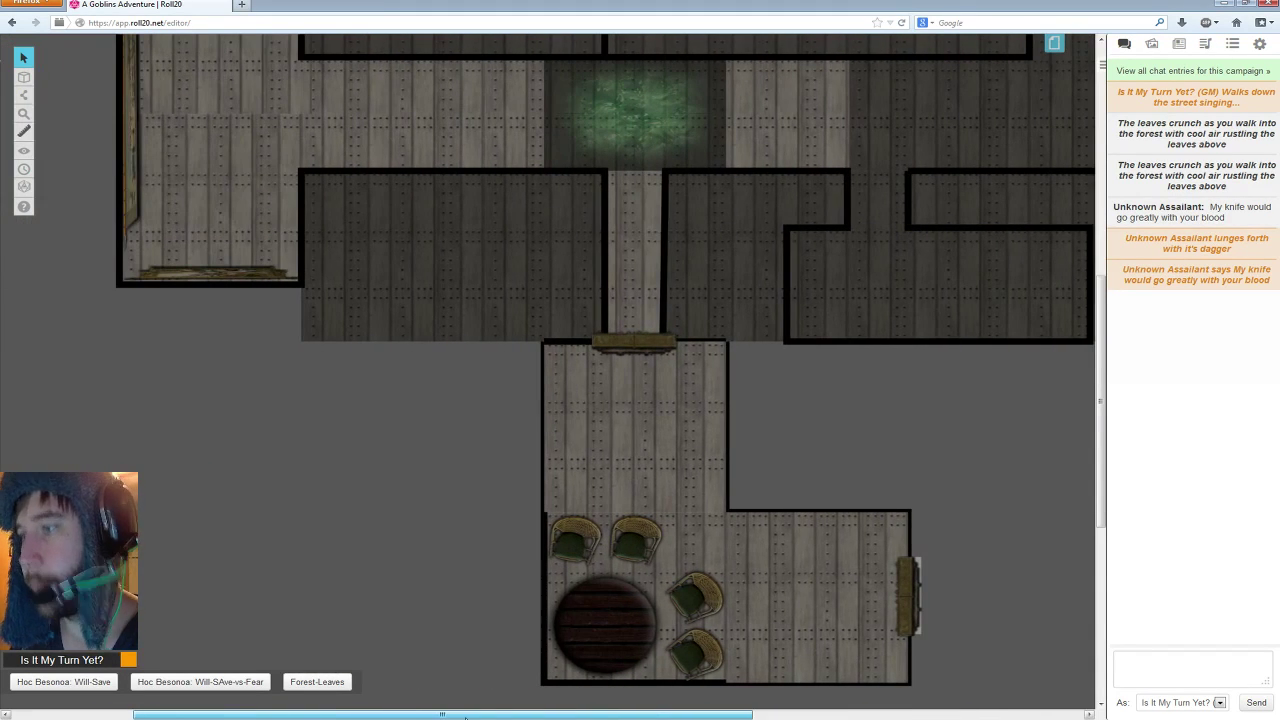
{"action": "scroll", "coordinate": [652, 488], "scroll_direction": "up", "scroll_amount": 4}
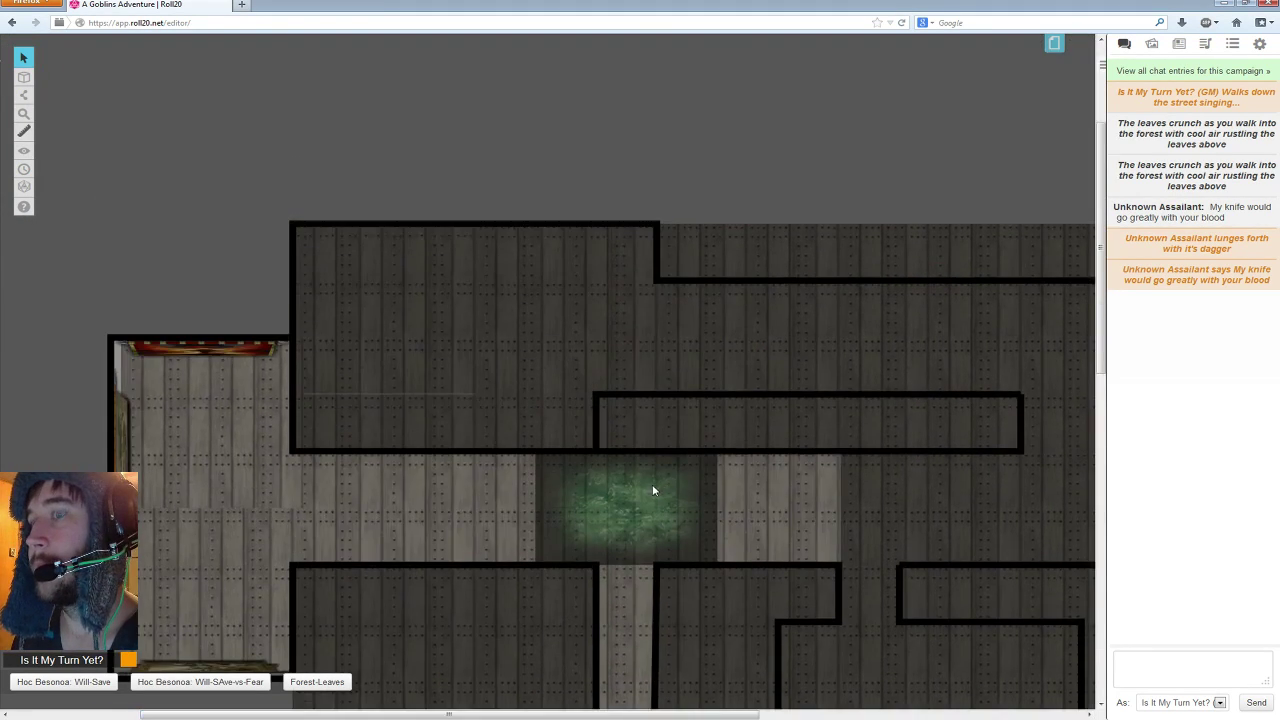
{"action": "scroll", "coordinate": [650, 495], "scroll_direction": "down", "scroll_amount": 3}
{"action": "scroll", "coordinate": [643, 508], "scroll_direction": "down", "scroll_amount": 1}
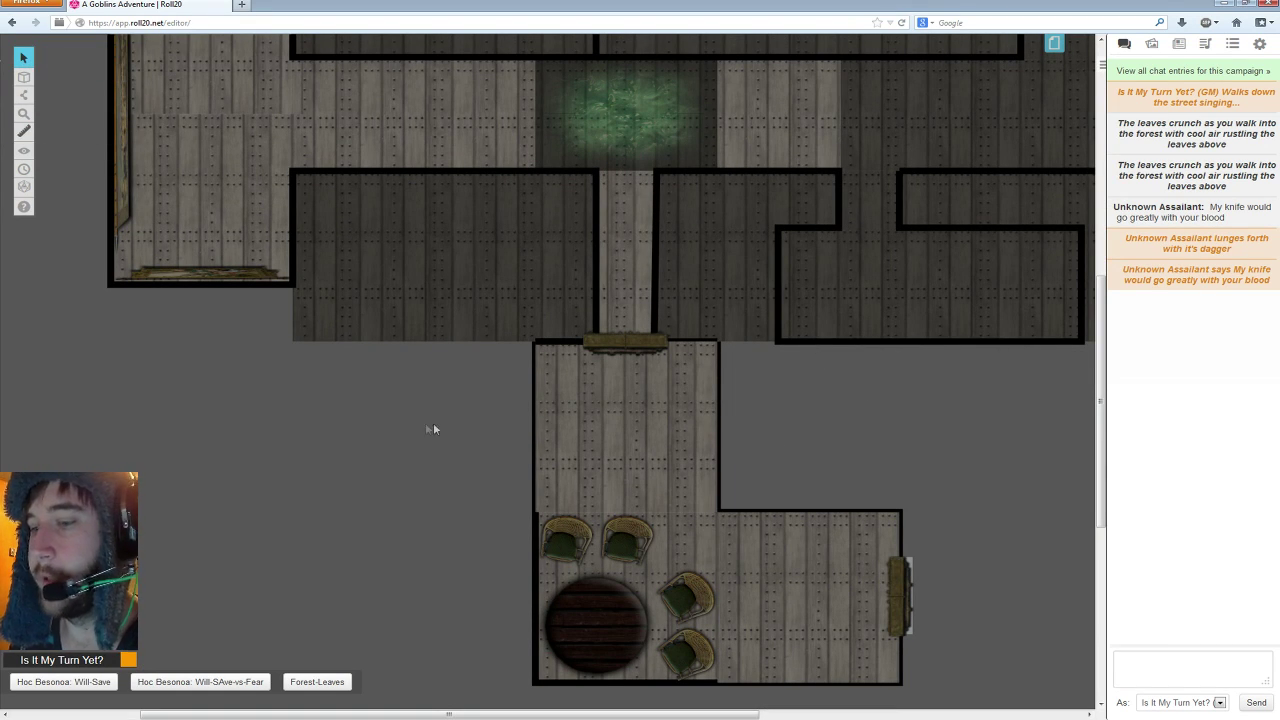
- Raise the GM Opacity slightly in the plank page's settings, save them, and close the page overview
{"action": "left_click", "coordinate": [1054, 43]}
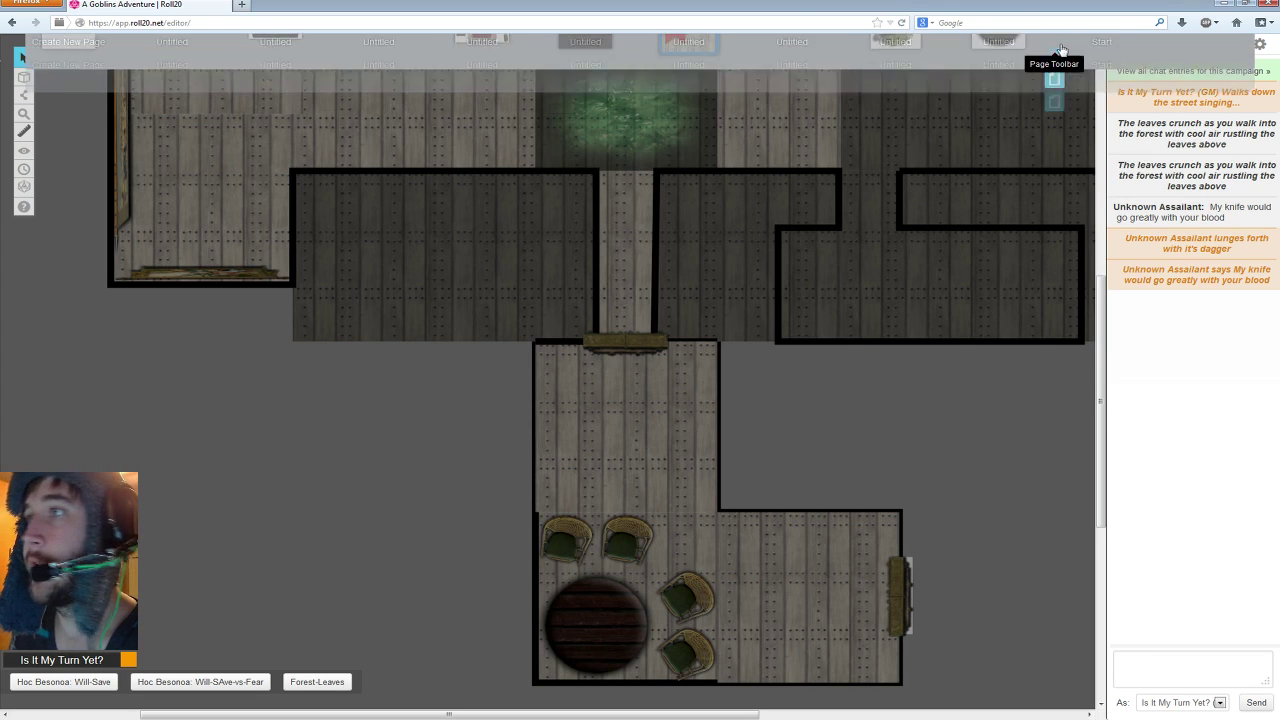
{"action": "mouse_move", "coordinate": [649, 50]}
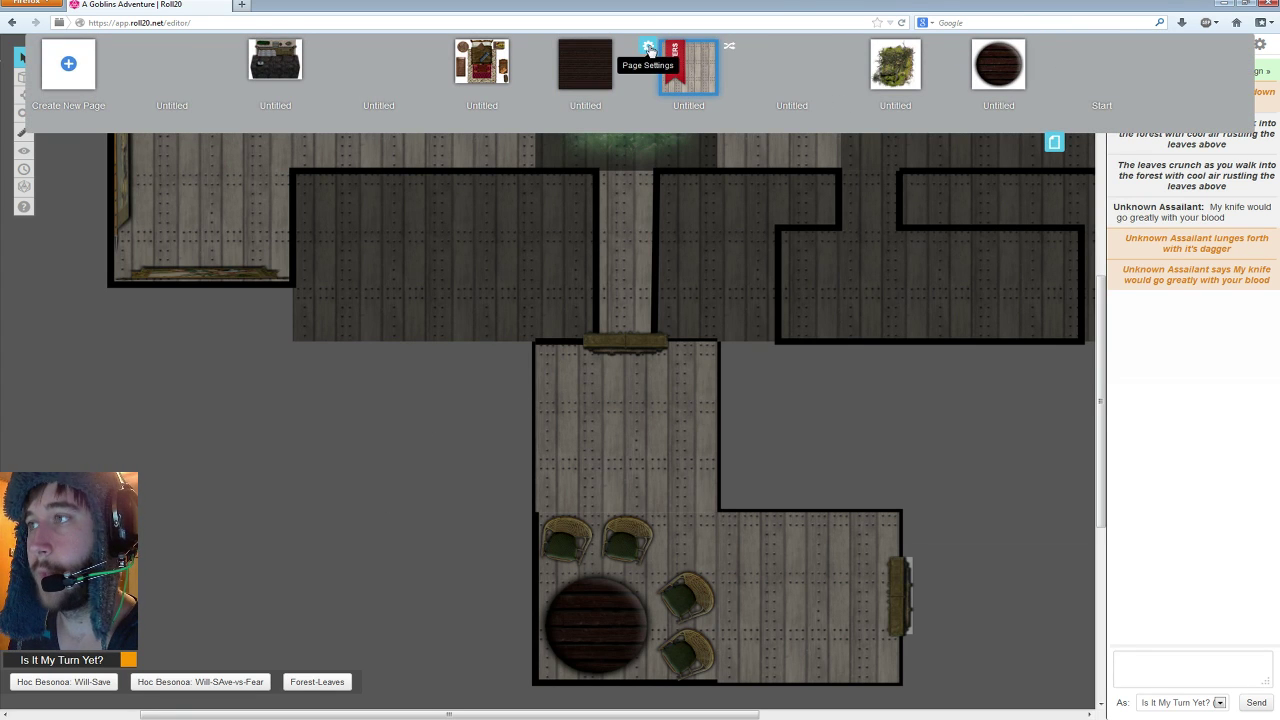
{"action": "left_click", "coordinate": [649, 50]}
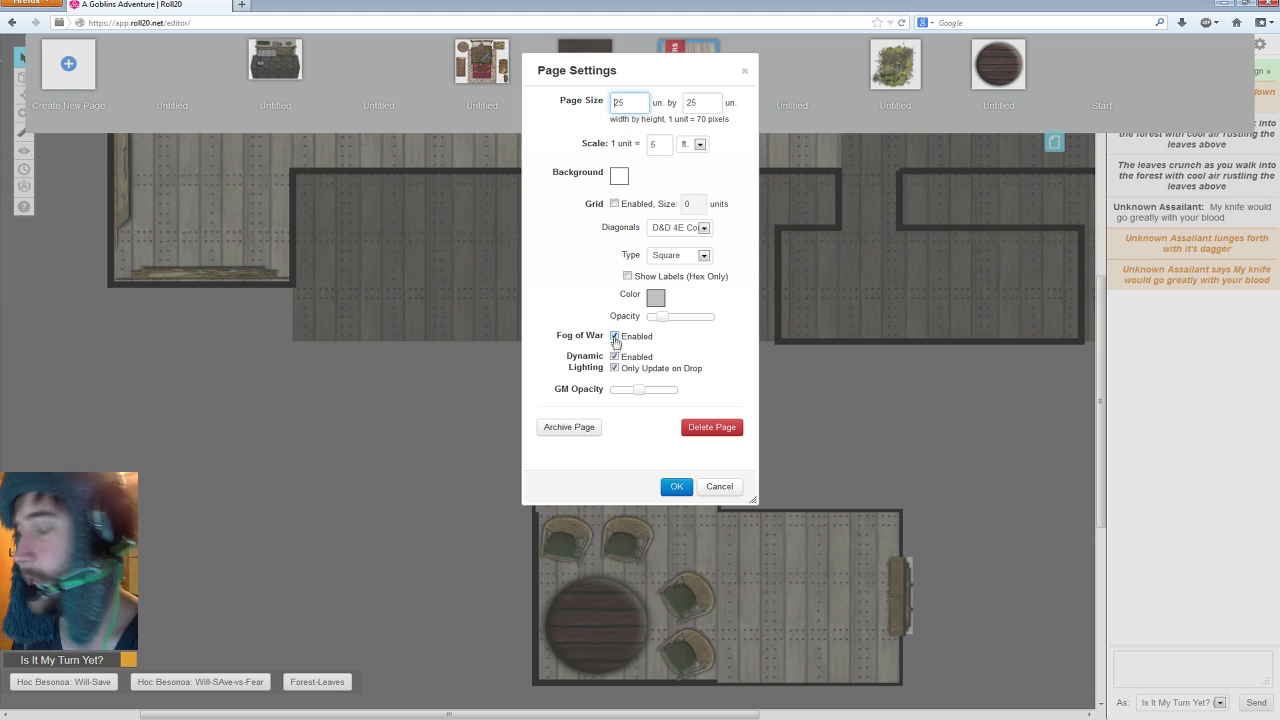
{"action": "left_click", "coordinate": [715, 361]}
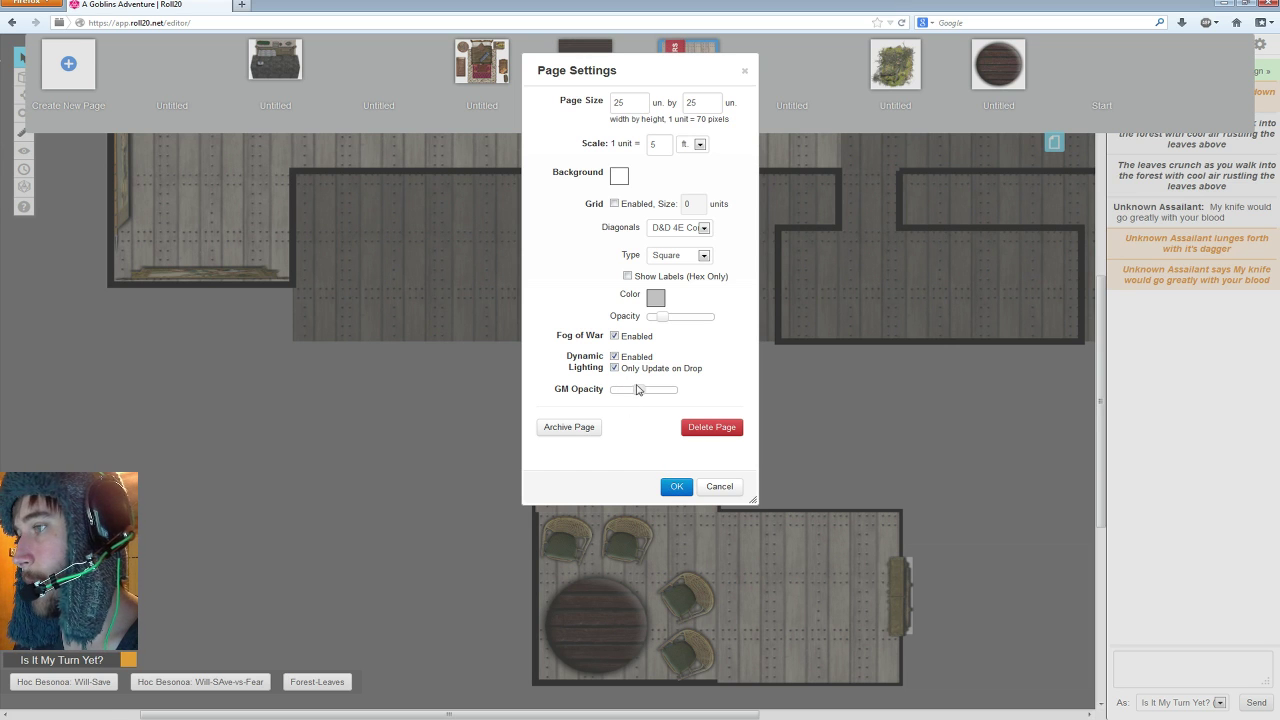
{"action": "left_click_drag", "start_coordinate": [640, 389], "coordinate": [655, 396]}
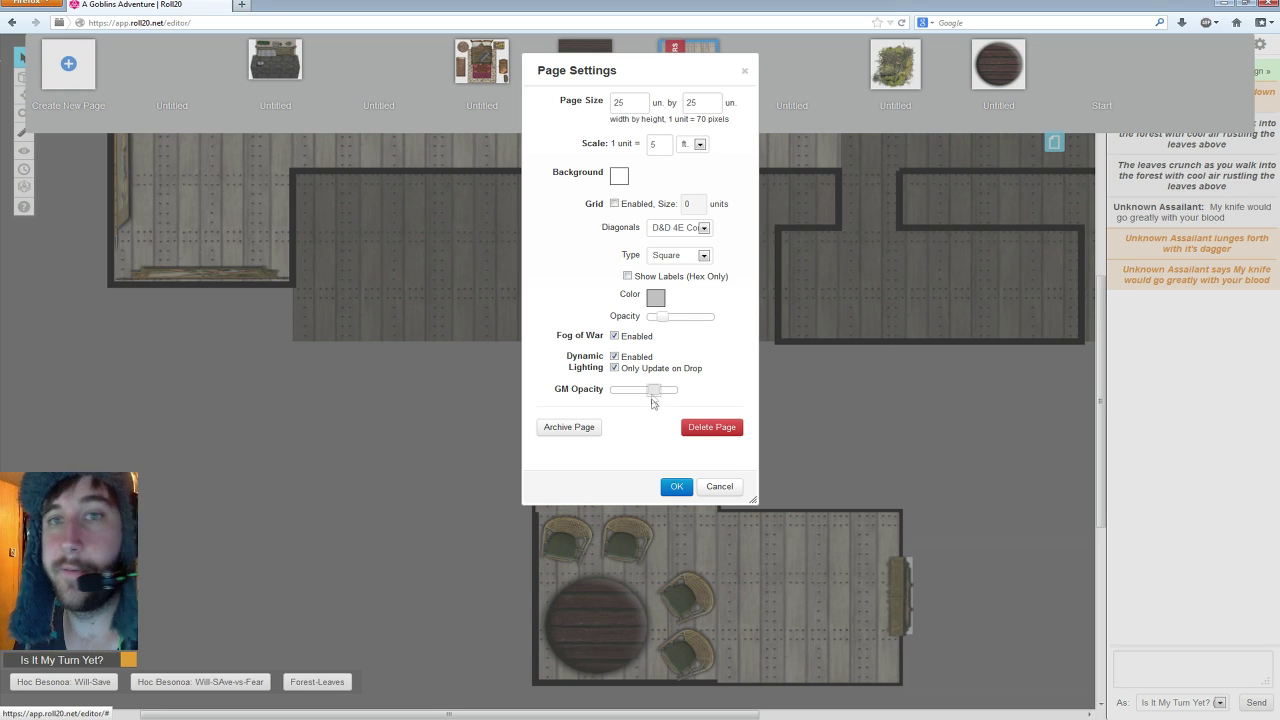
{"action": "left_click", "coordinate": [679, 484]}
{"action": "scroll", "coordinate": [778, 447], "scroll_direction": "up", "scroll_amount": 5}
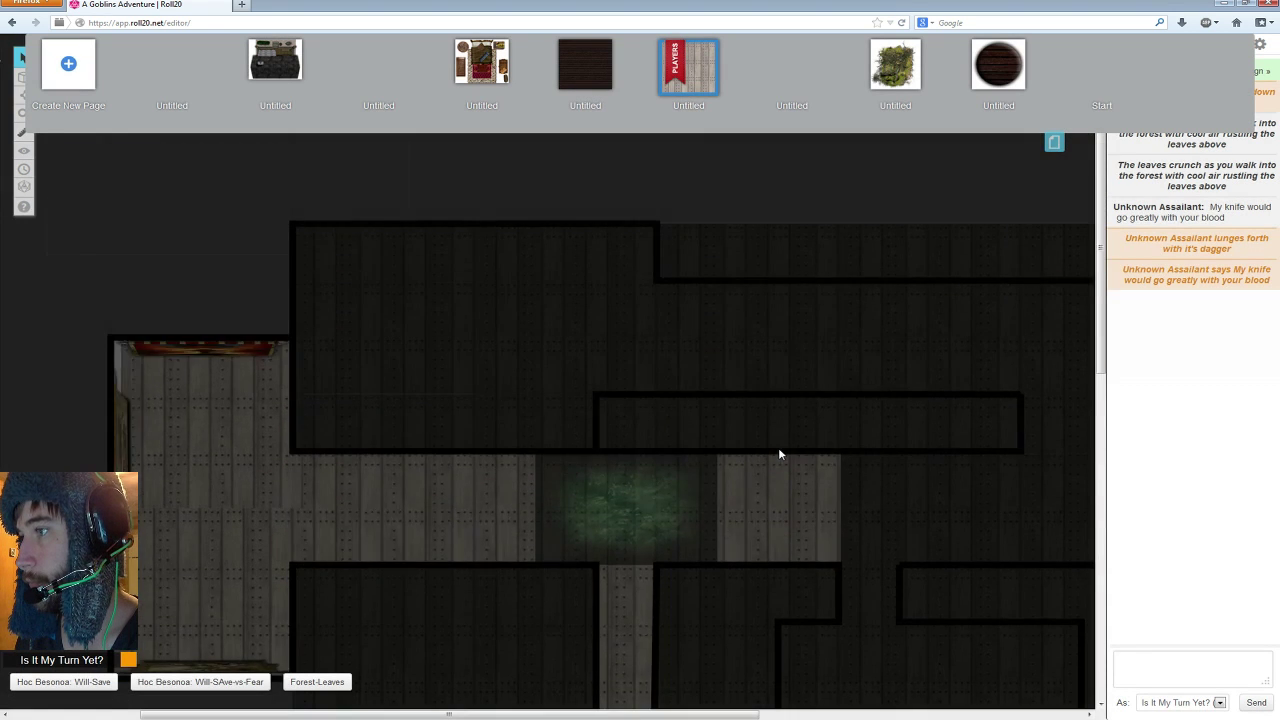
{"action": "scroll", "coordinate": [778, 447], "scroll_direction": "up", "scroll_amount": 2}
{"action": "scroll", "coordinate": [900, 320], "scroll_direction": "down", "scroll_amount": 2}
{"action": "left_click", "coordinate": [1054, 145]}
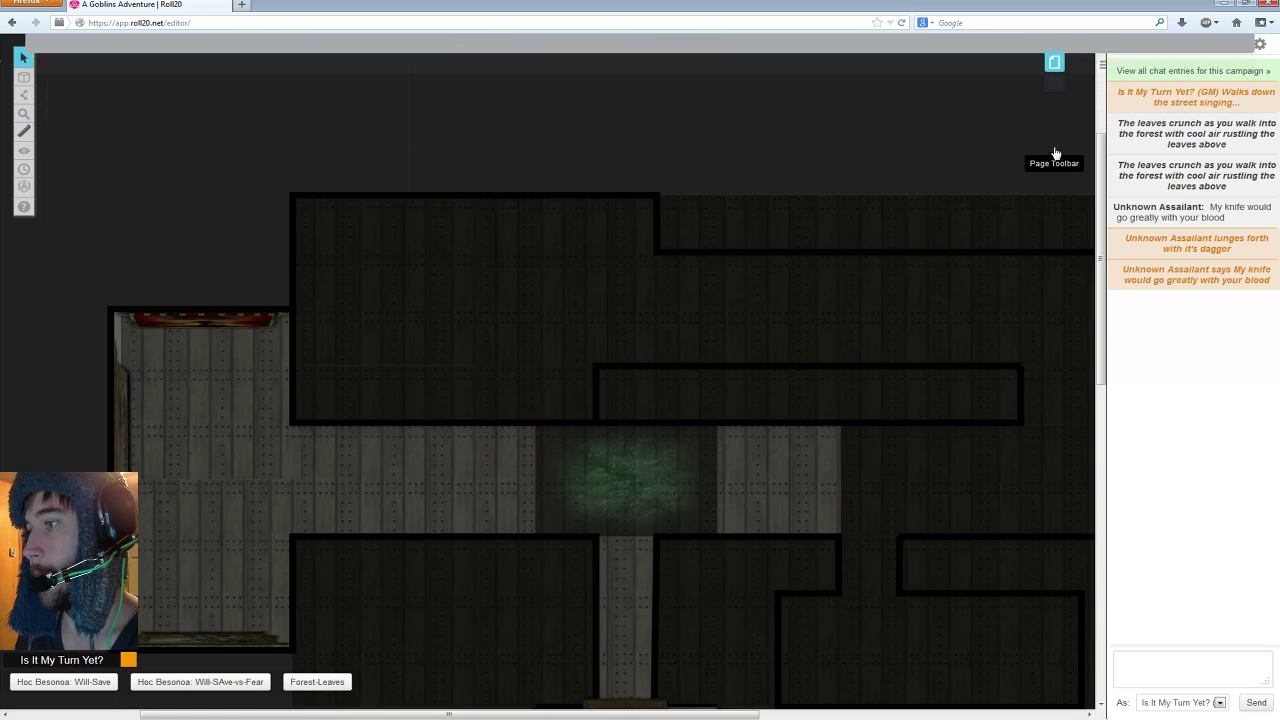
- Examine the darkened dungeon map from the upper corridors down to the room with the round table
{"action": "scroll", "coordinate": [971, 434], "scroll_direction": "down", "scroll_amount": 4}
{"action": "scroll", "coordinate": [257, 131], "scroll_direction": "up", "scroll_amount": 2}
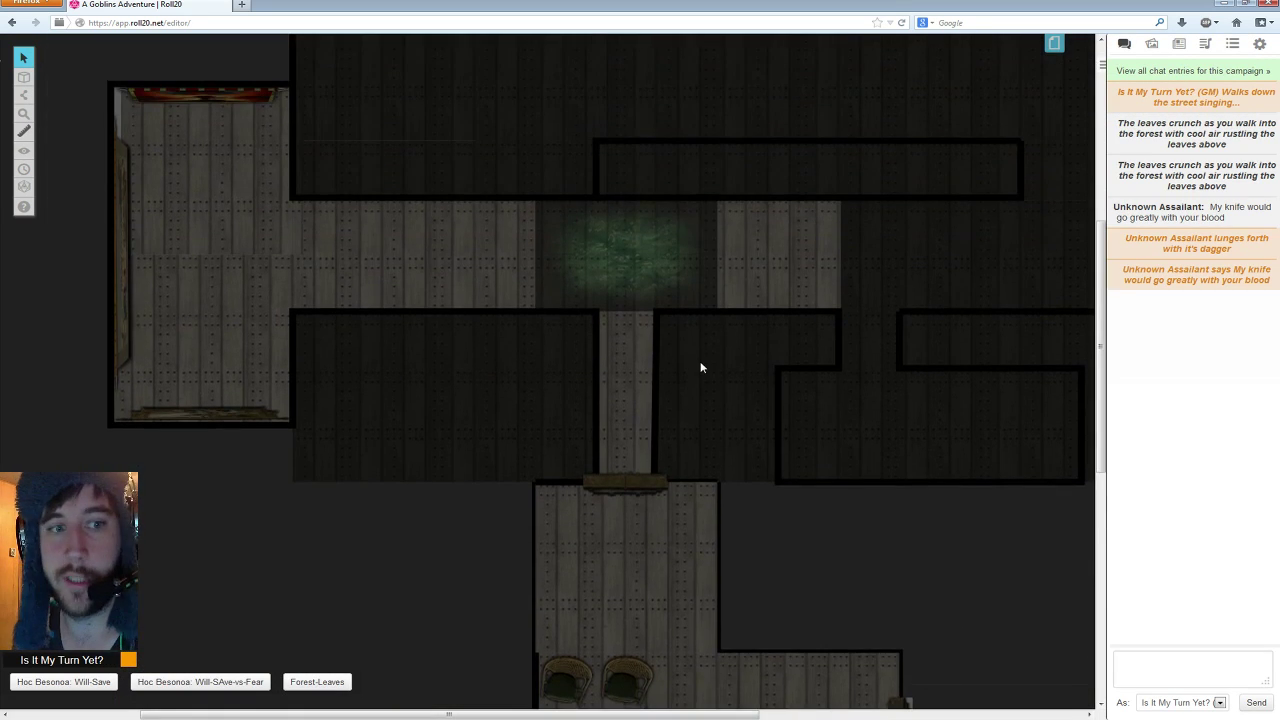
{"action": "scroll", "coordinate": [739, 379], "scroll_direction": "up", "scroll_amount": 2}
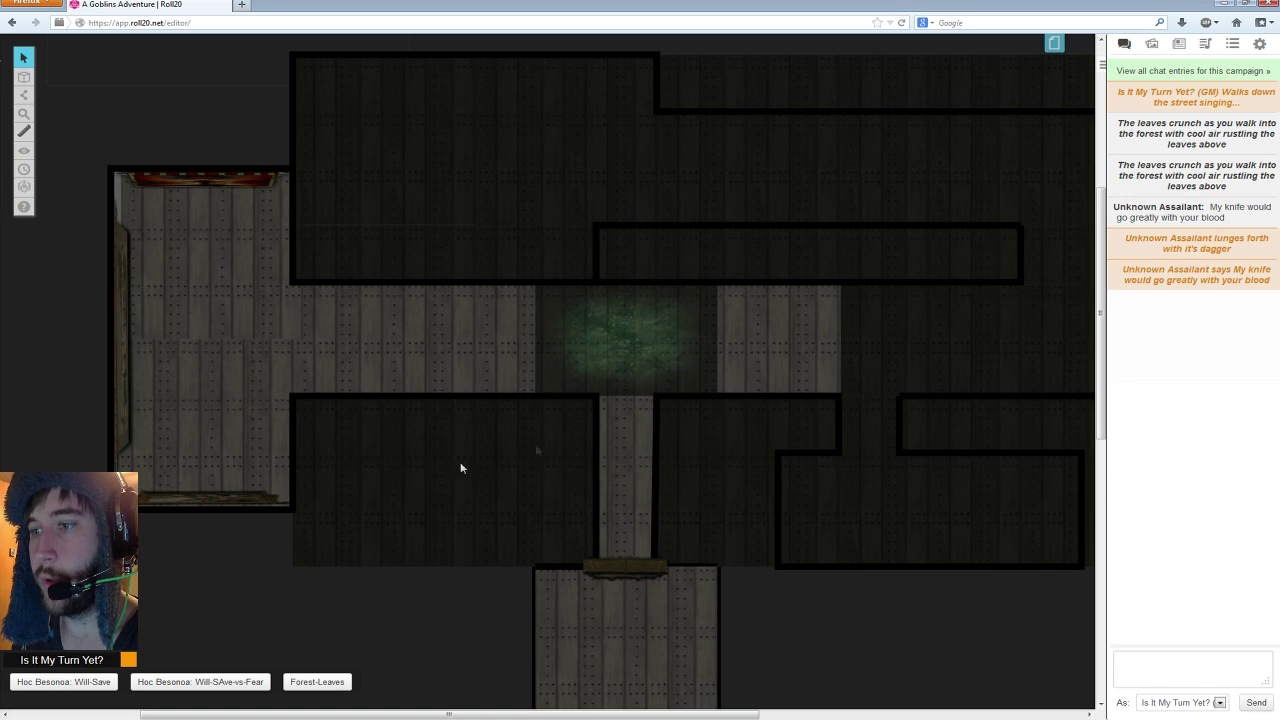
{"action": "scroll", "coordinate": [500, 512], "scroll_direction": "down", "scroll_amount": 5}
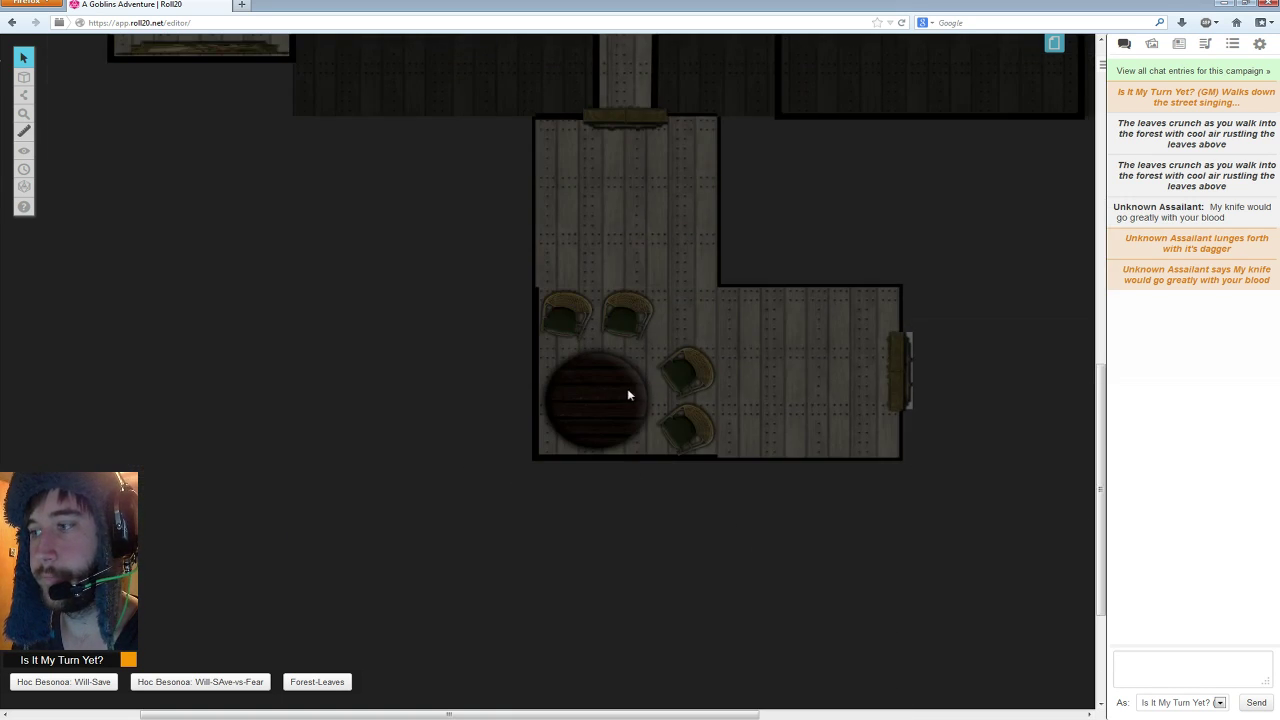
{"action": "scroll", "coordinate": [620, 400], "scroll_direction": "up", "scroll_amount": 2}
{"action": "scroll", "coordinate": [400, 260], "scroll_direction": "up", "scroll_amount": 3}
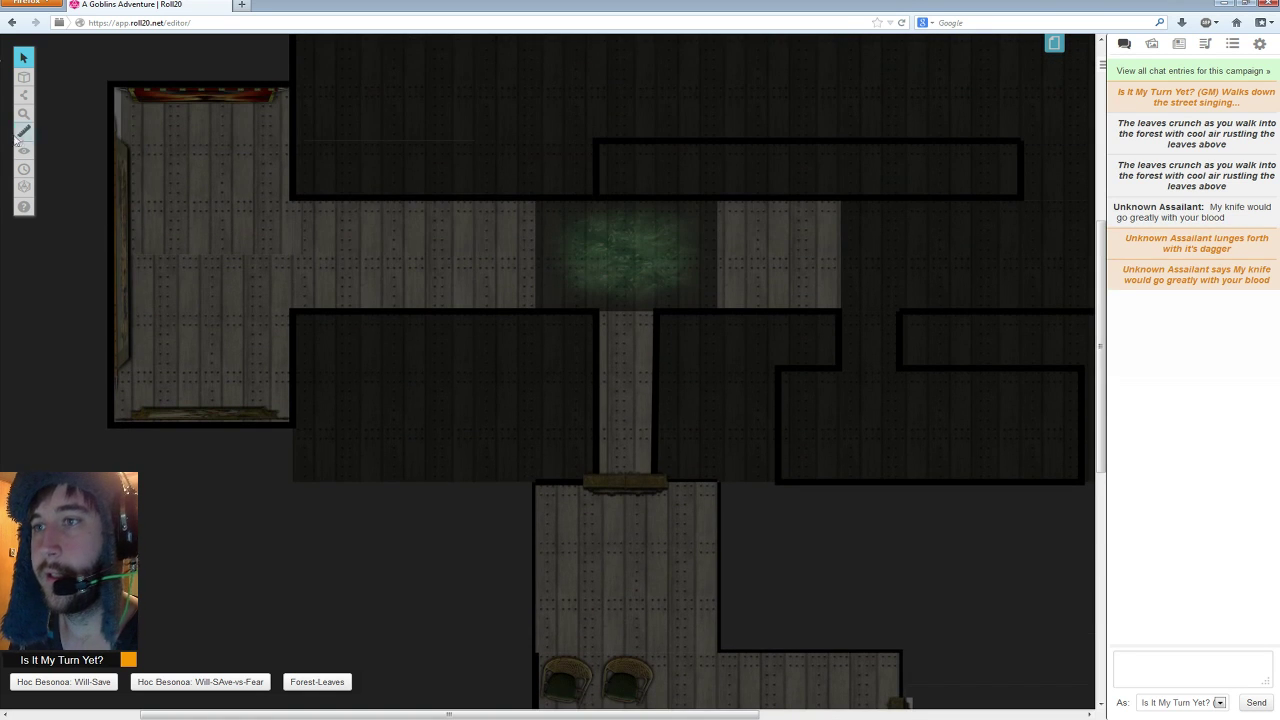
{"action": "scroll", "coordinate": [346, 272], "scroll_direction": "down", "scroll_amount": 1}
{"action": "scroll", "coordinate": [342, 277], "scroll_direction": "up", "scroll_amount": 3}
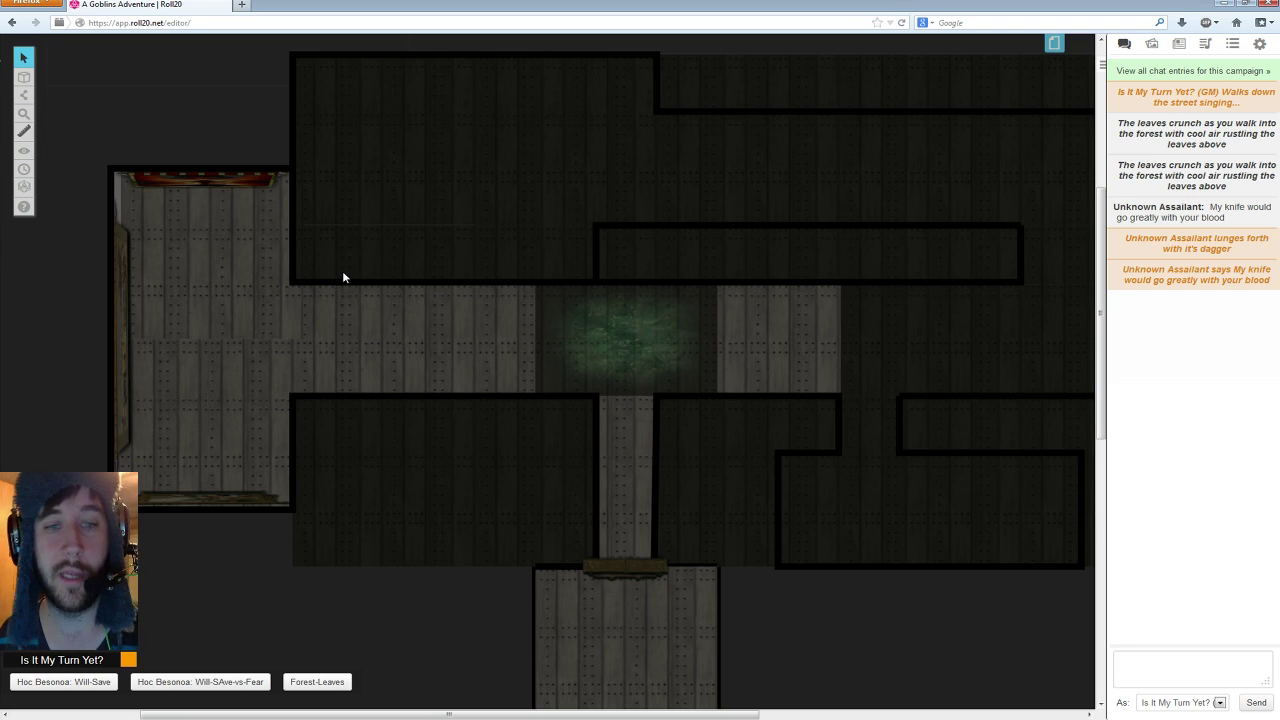
- Switch to the Dynamic Lighting layer and activate the Polygon/Line drawing tool
{"action": "mouse_move", "coordinate": [25, 82]}
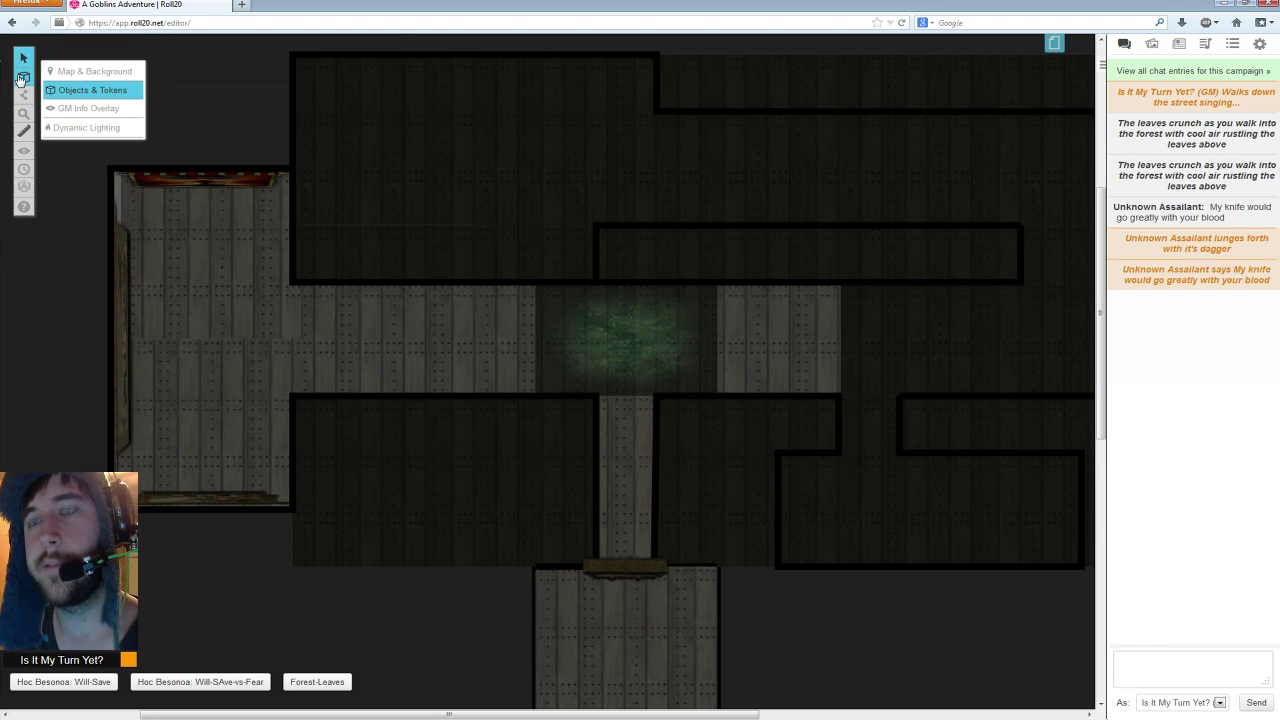
{"action": "left_click", "coordinate": [69, 131]}
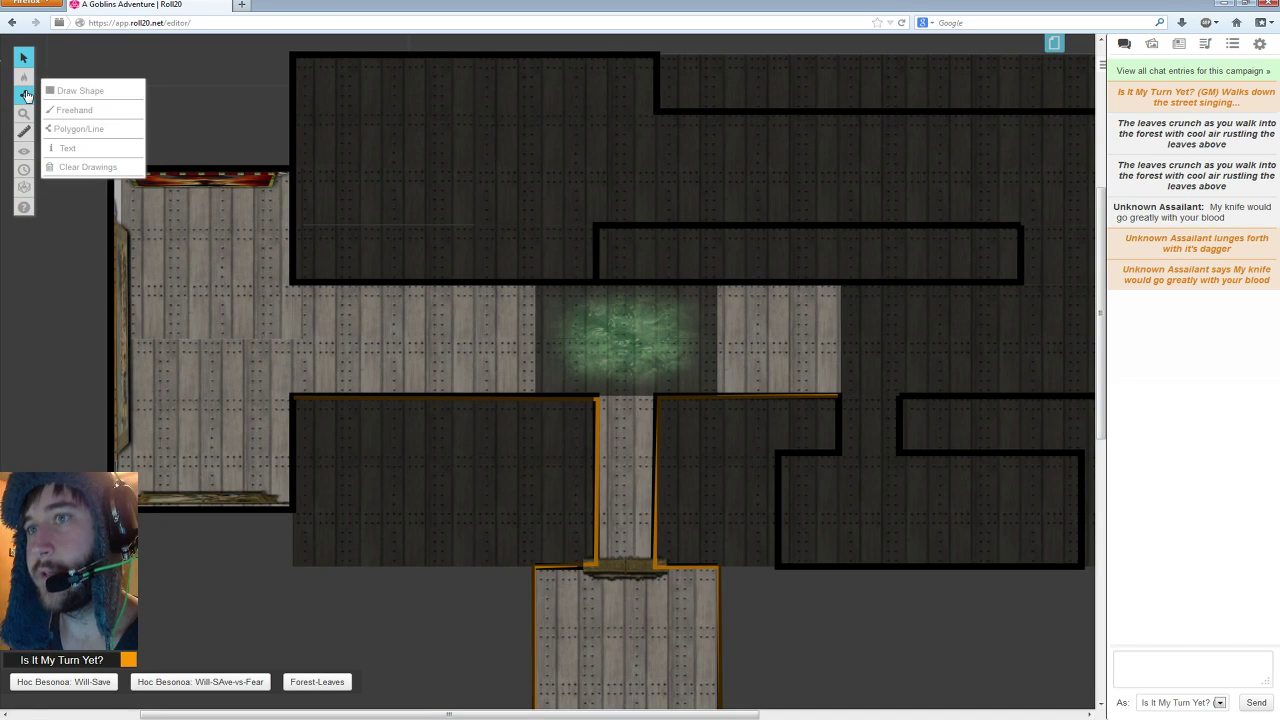
{"action": "left_click", "coordinate": [91, 128]}
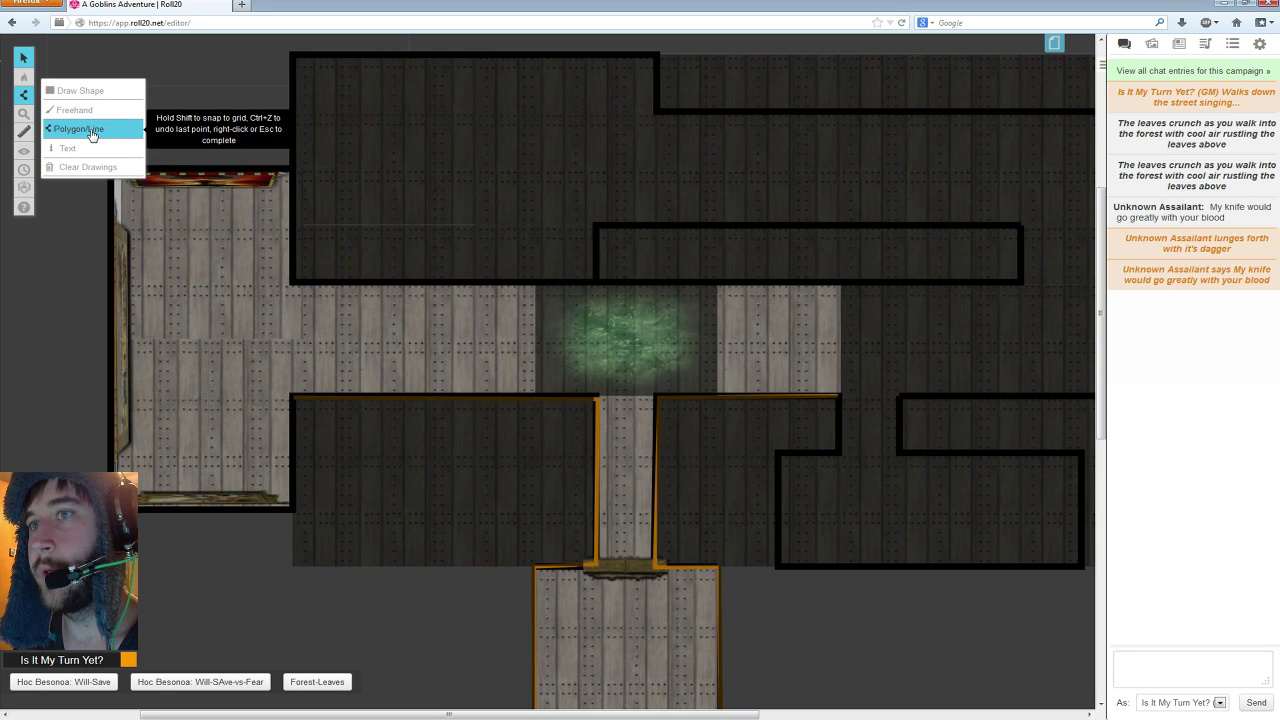
{"action": "left_click", "coordinate": [101, 112]}
{"action": "left_click", "coordinate": [100, 130]}
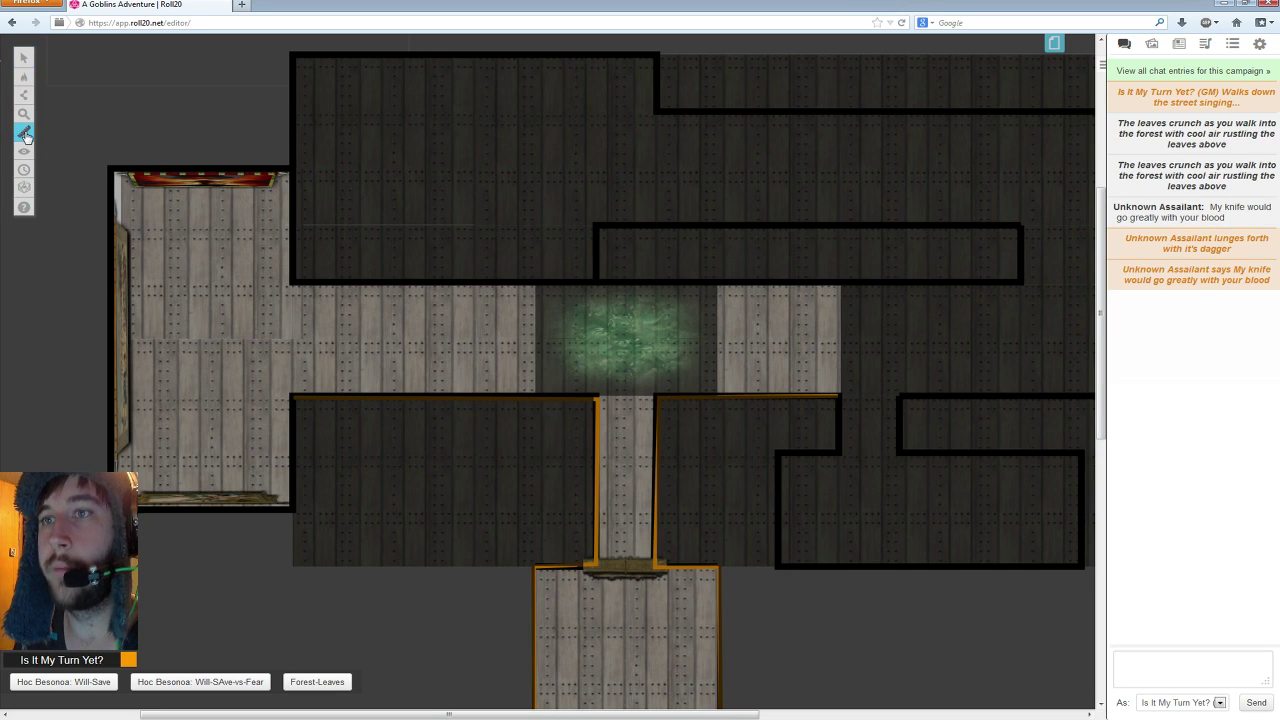
{"action": "left_click", "coordinate": [24, 96]}
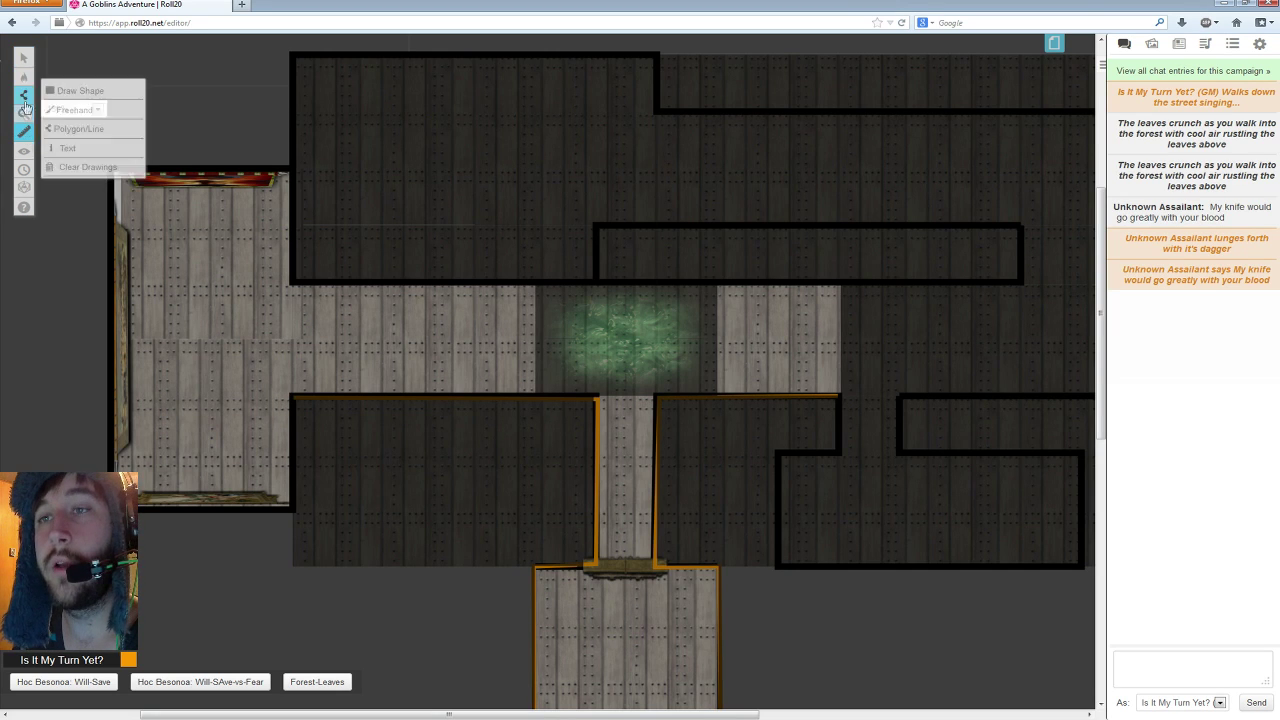
{"action": "left_click", "coordinate": [89, 131]}
- Trace the western room's walls with the light-blocking line, from the corridor's lower corner around to its upper corner
{"action": "scroll", "coordinate": [571, 329], "scroll_direction": "down", "scroll_amount": 5}
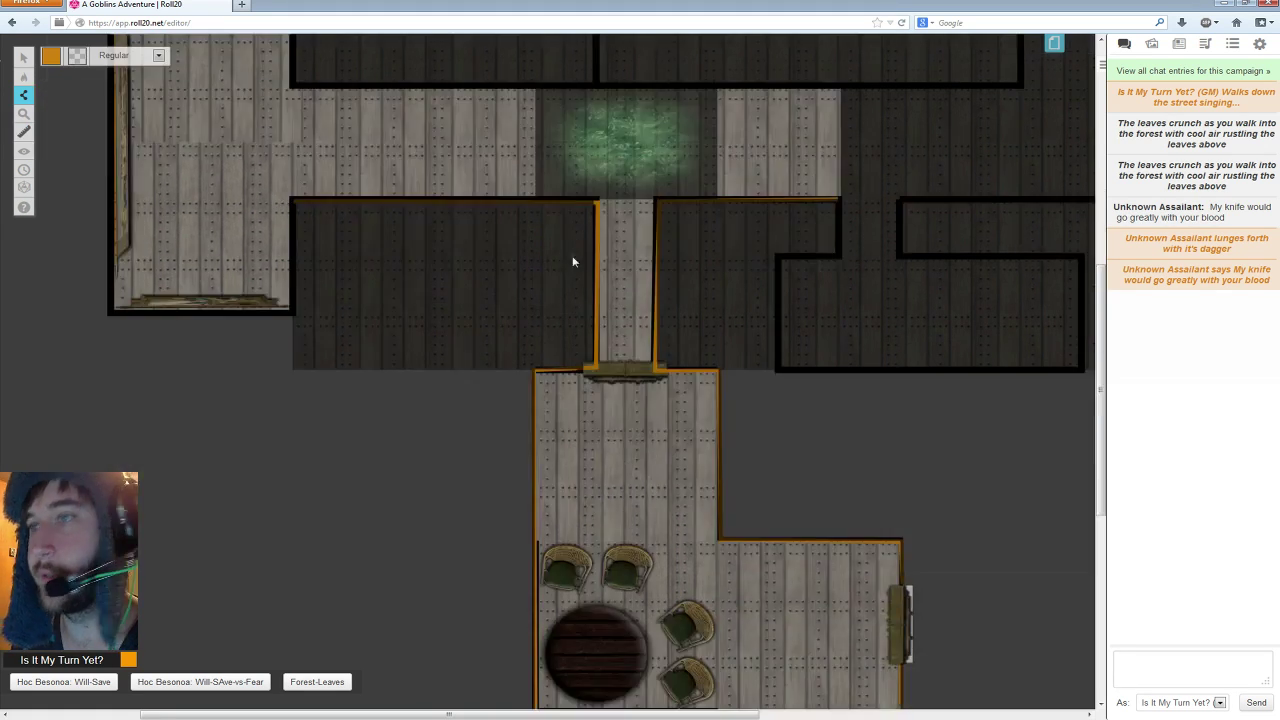
{"action": "scroll", "coordinate": [905, 400], "scroll_direction": "up", "scroll_amount": 1}
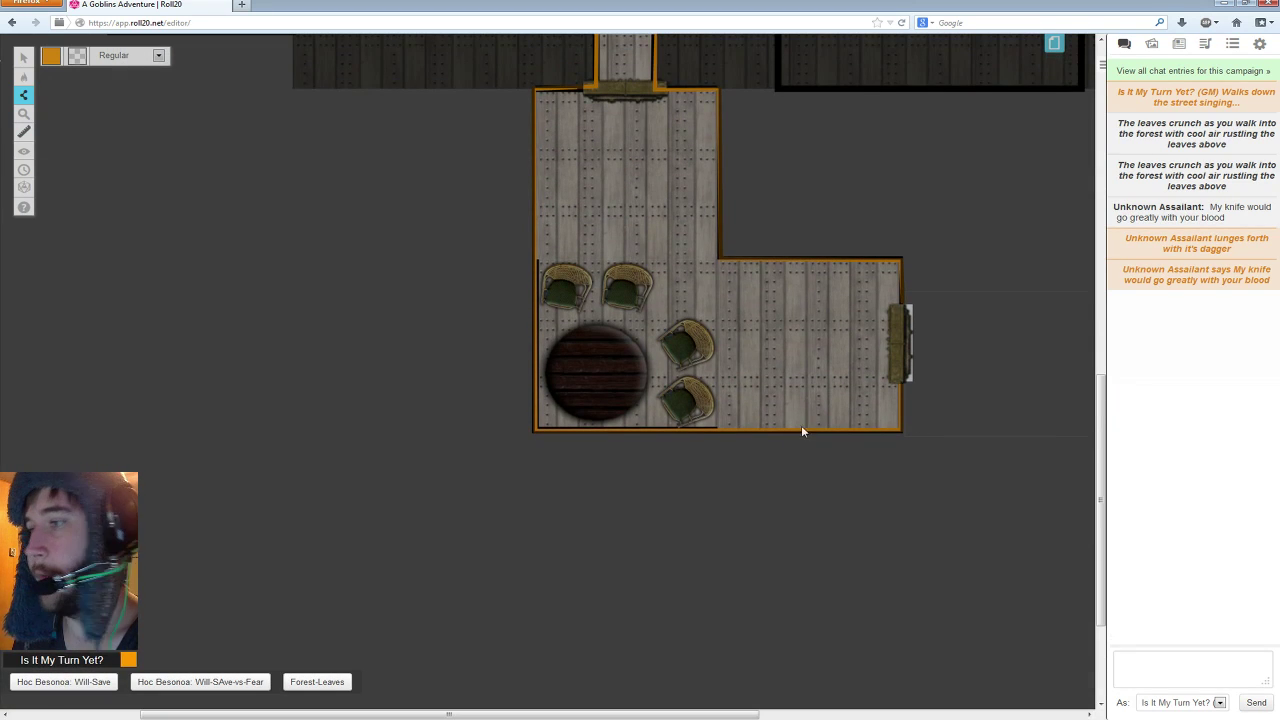
{"action": "scroll", "coordinate": [548, 423], "scroll_direction": "up", "scroll_amount": 1}
{"action": "scroll", "coordinate": [545, 423], "scroll_direction": "up", "scroll_amount": 1}
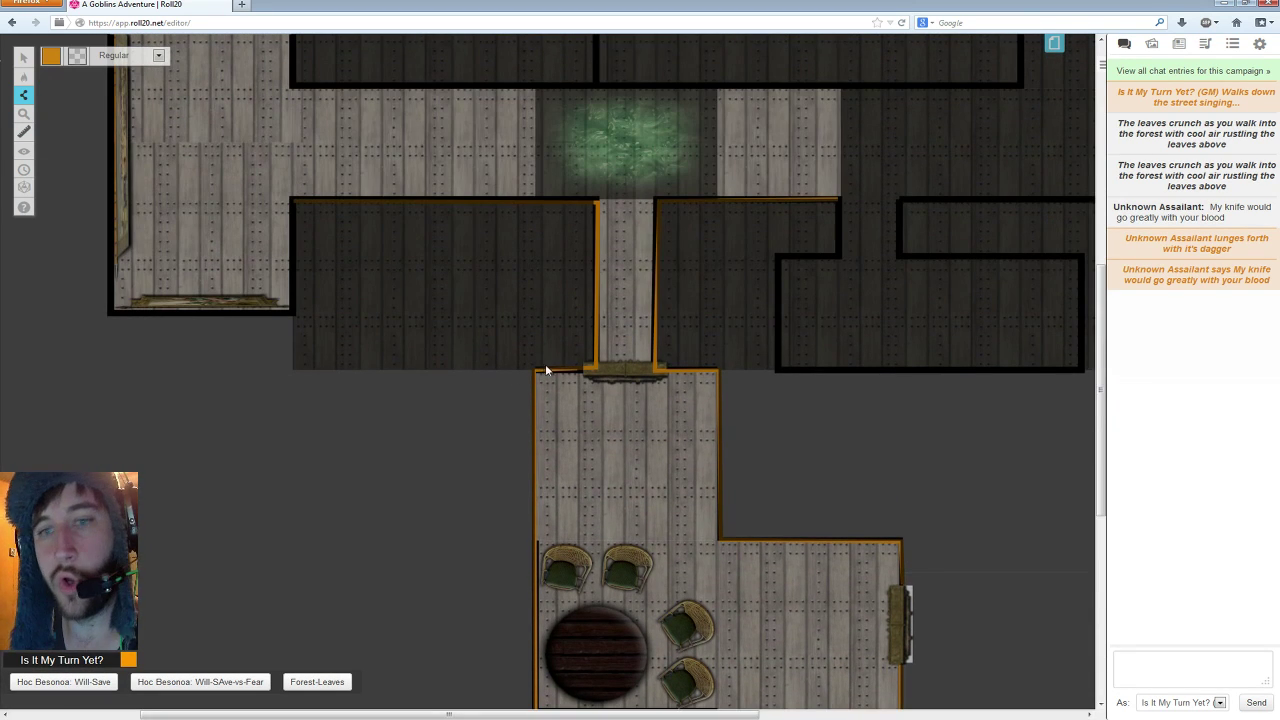
{"action": "scroll", "coordinate": [620, 365], "scroll_direction": "up", "scroll_amount": 1}
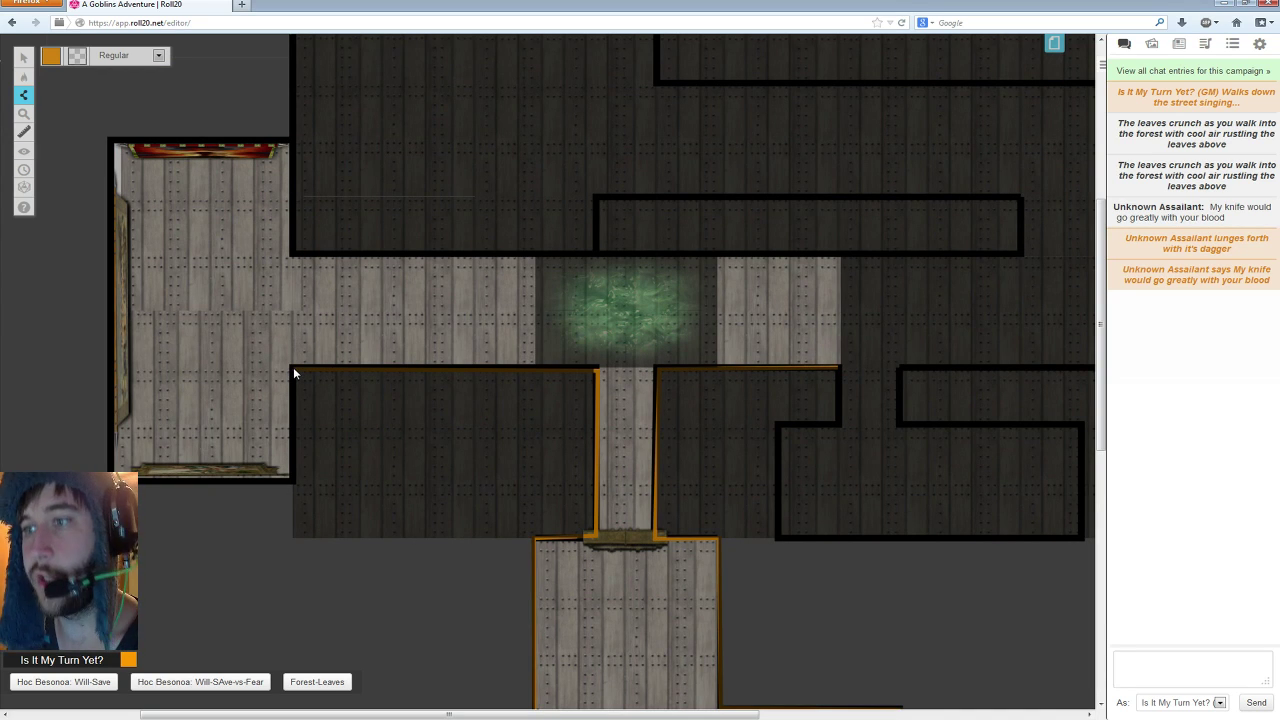
{"action": "left_click", "coordinate": [295, 486]}
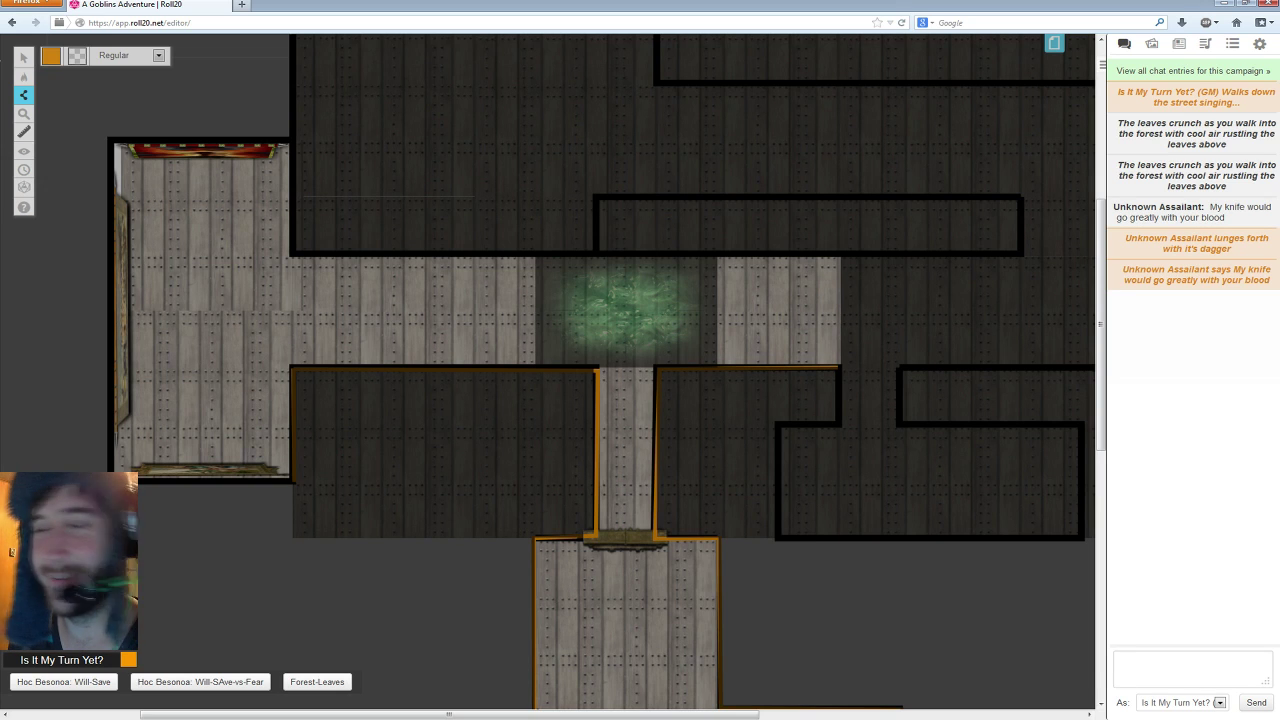
{"action": "left_click", "coordinate": [110, 480]}
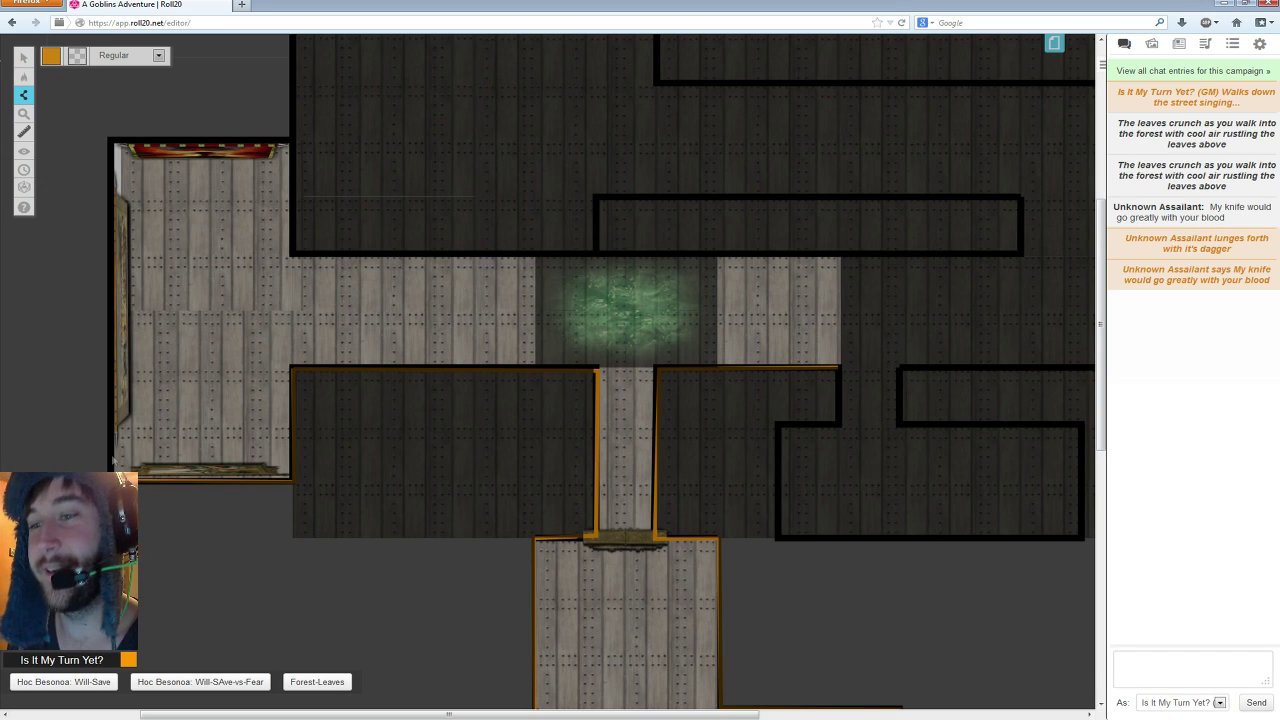
{"action": "left_click", "coordinate": [111, 143]}
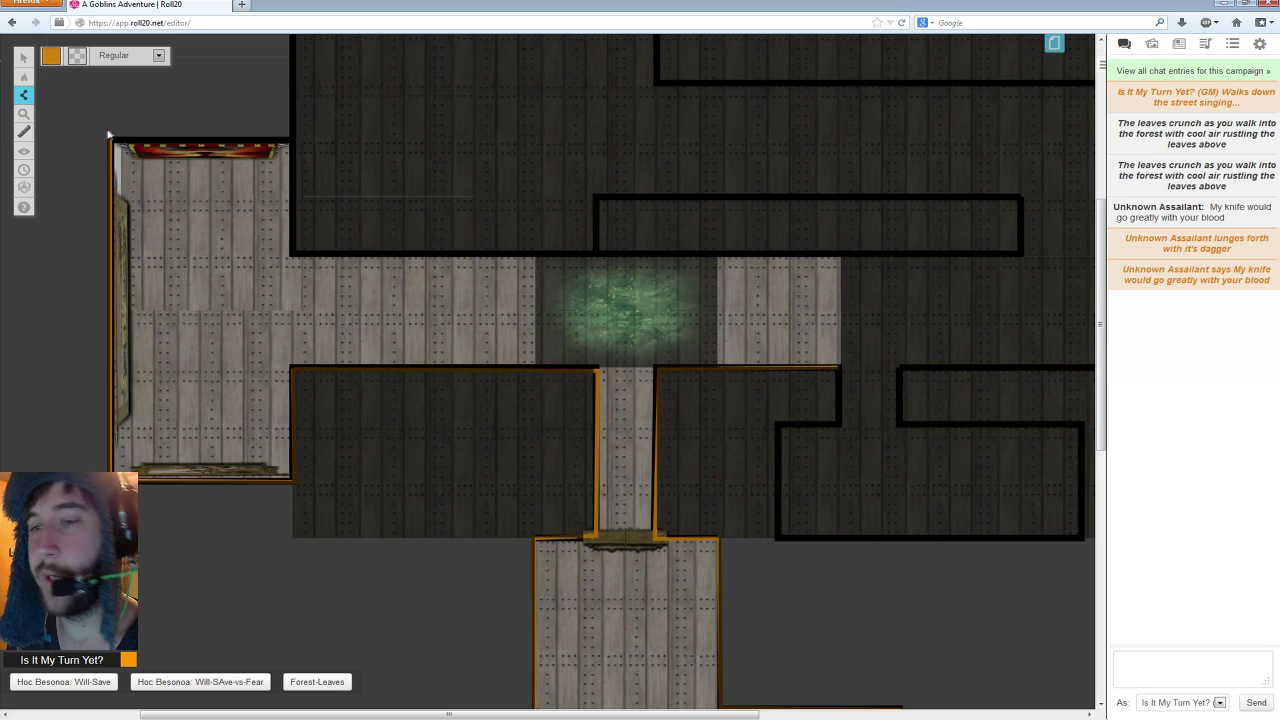
{"action": "left_click", "coordinate": [292, 140]}
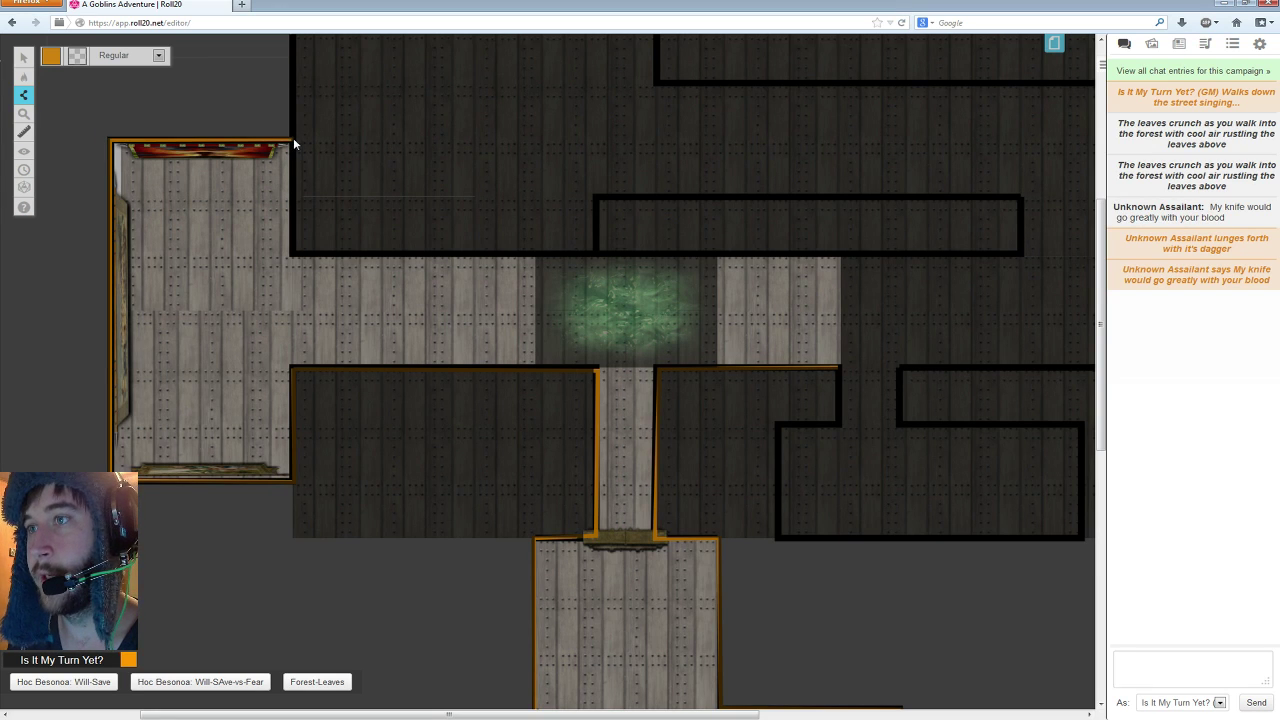
{"action": "left_click", "coordinate": [292, 256]}
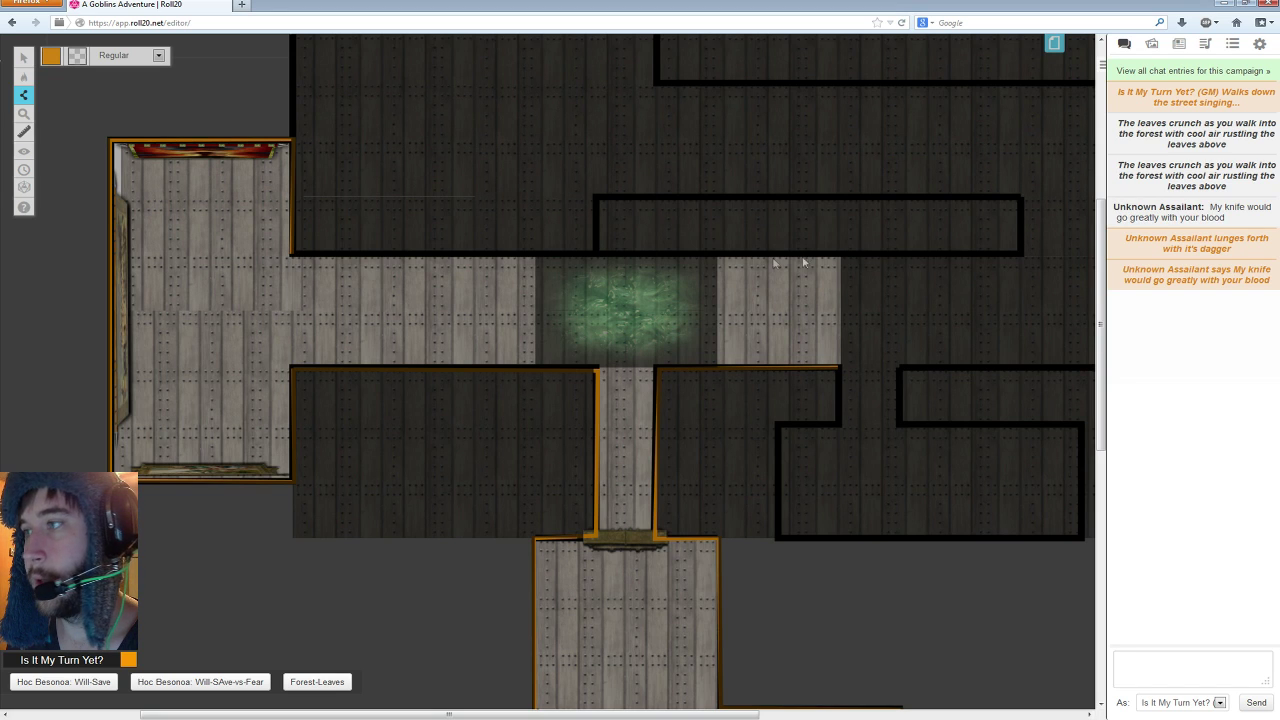
- Continue the line along the corridor's upper wall, trace around the long narrow wall block above it, and finish the line
{"action": "left_click", "coordinate": [841, 256]}
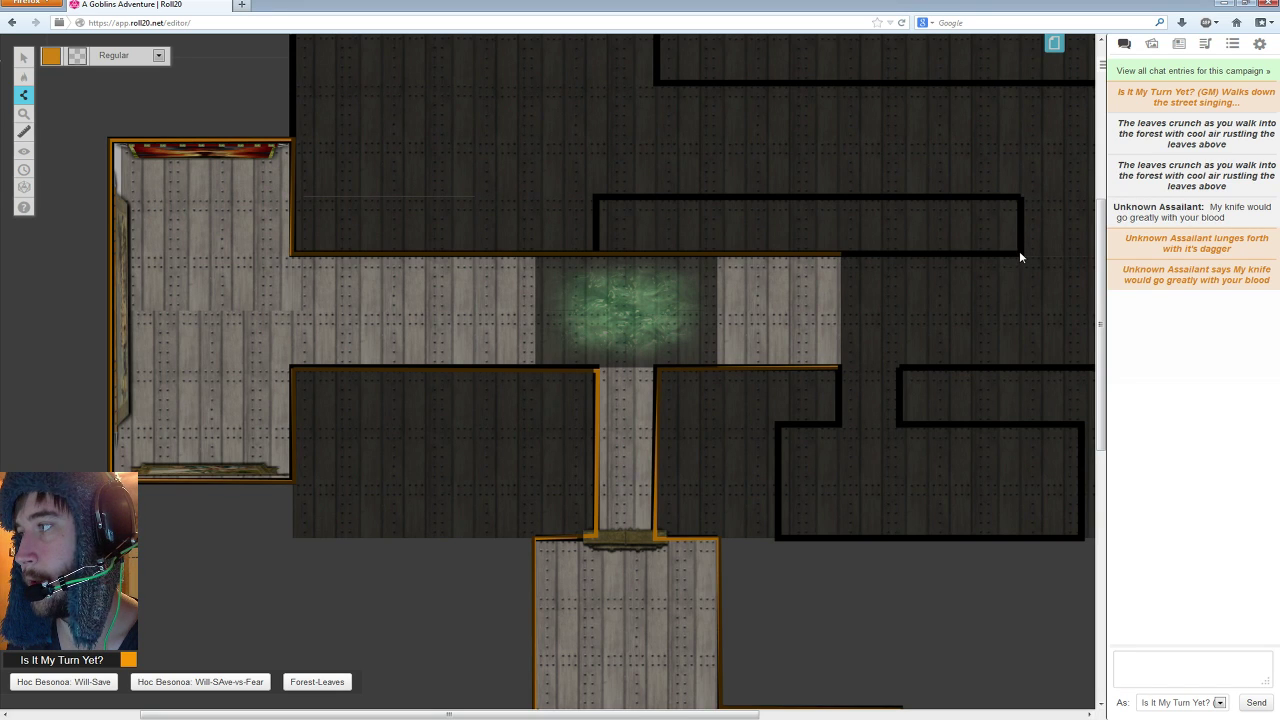
{"action": "left_click", "coordinate": [1020, 253]}
{"action": "left_click", "coordinate": [1021, 199]}
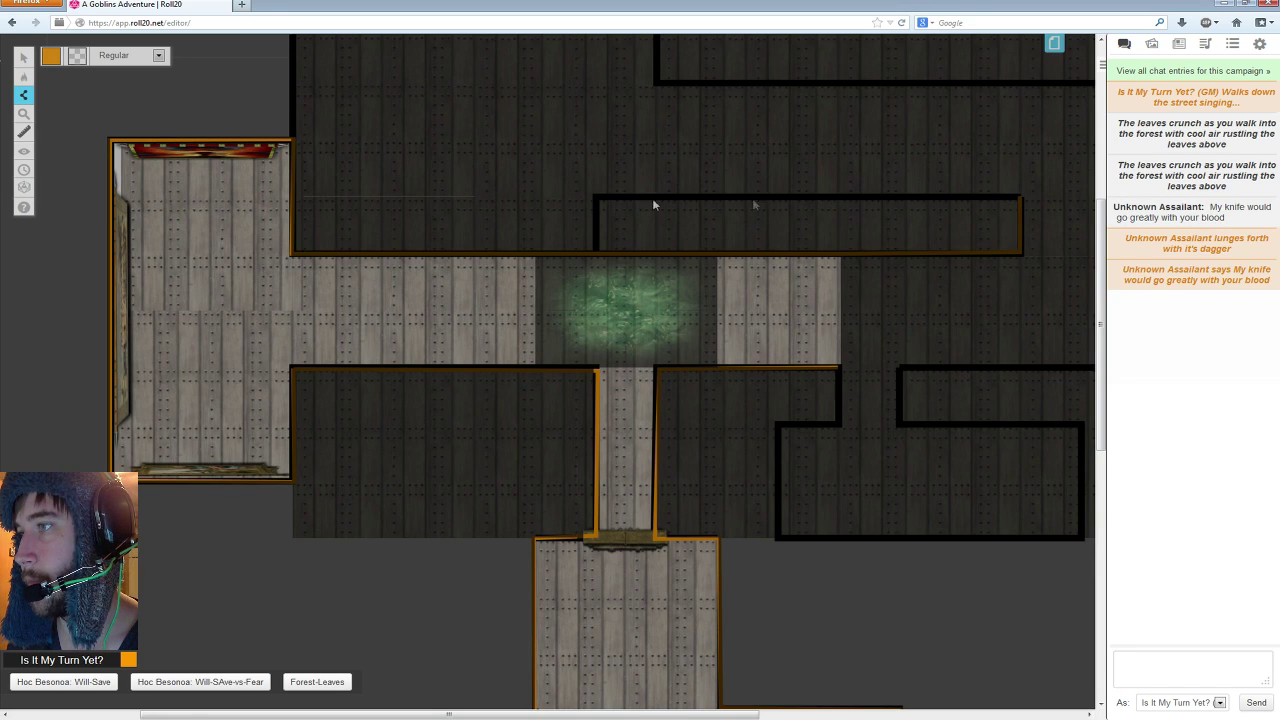
{"action": "left_click", "coordinate": [596, 197]}
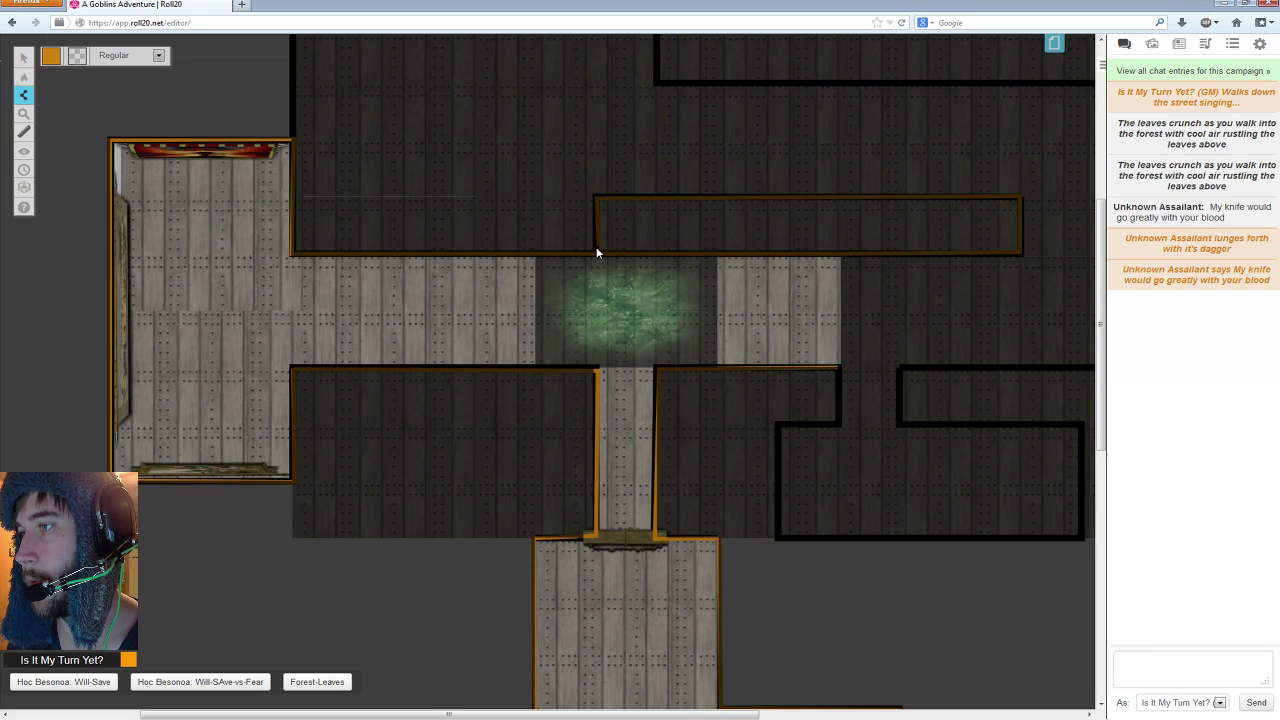
{"action": "right_click", "coordinate": [596, 256]}
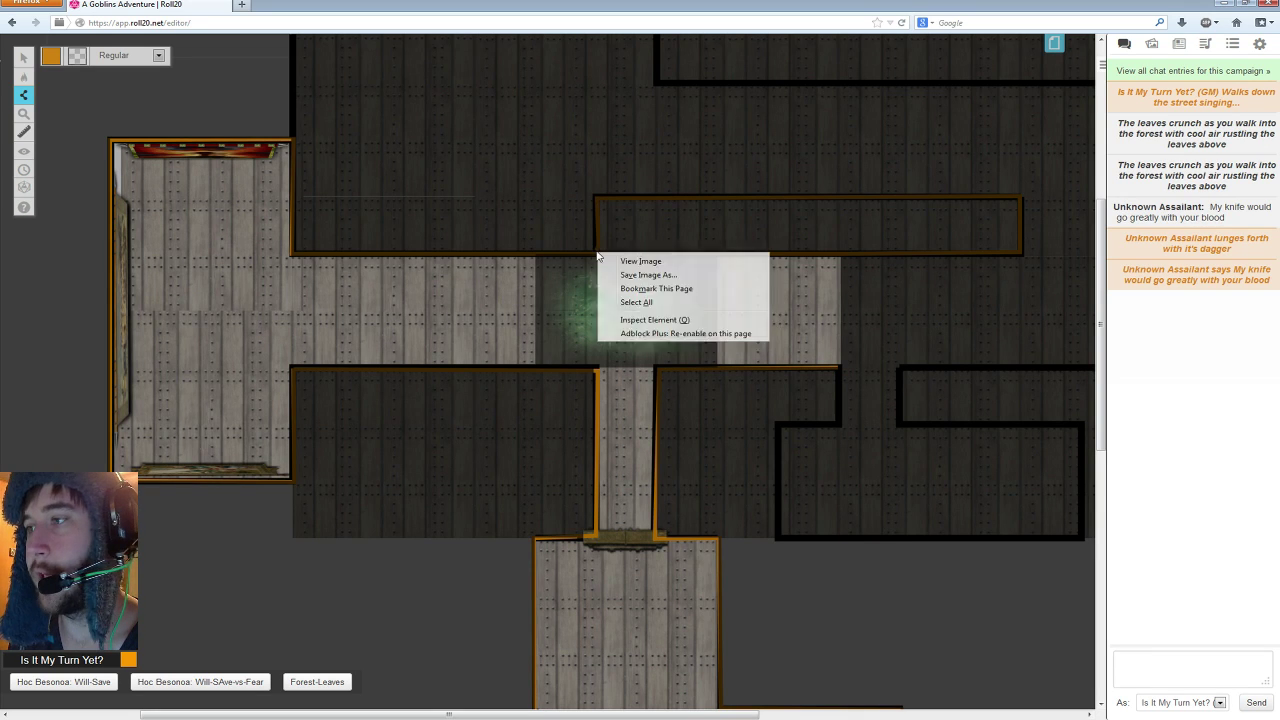
{"action": "left_click", "coordinate": [618, 241]}
- Trace the northern area's outer wall from the western room's upper corner, around the notch and eastward along the upper wall
{"action": "scroll", "coordinate": [452, 370], "scroll_direction": "up", "scroll_amount": 4}
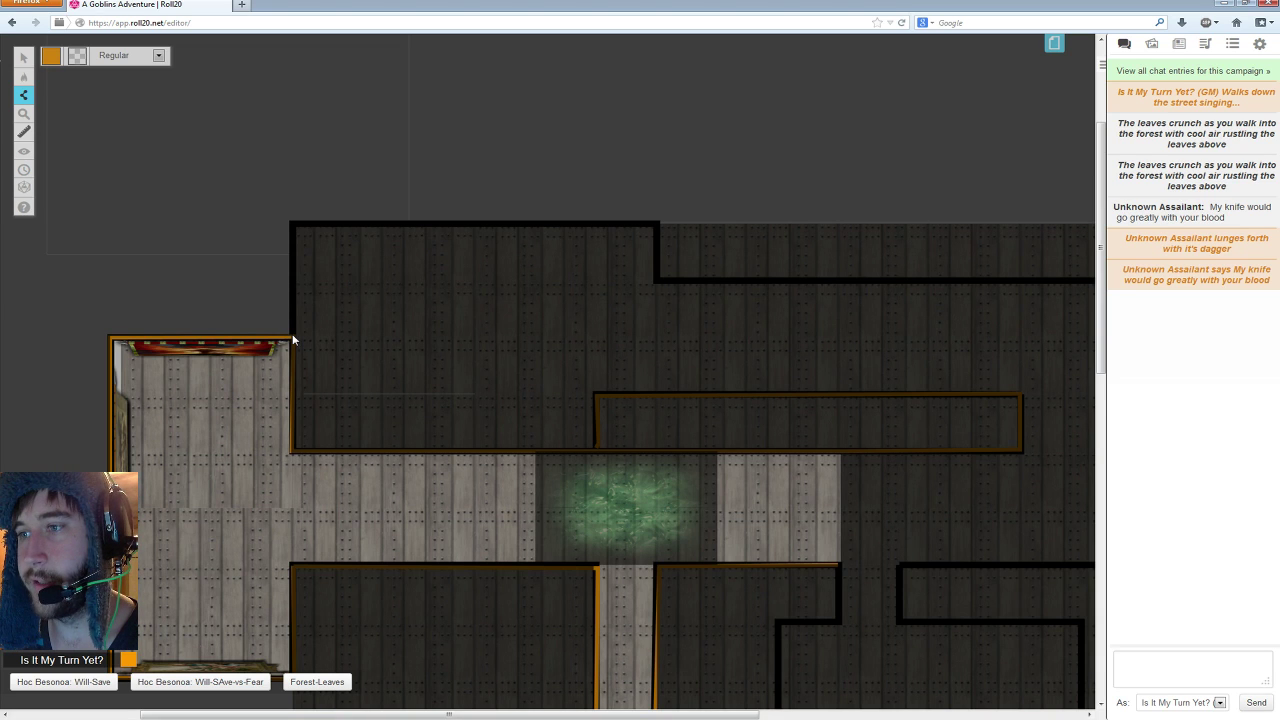
{"action": "left_click", "coordinate": [291, 222]}
{"action": "left_click", "coordinate": [657, 223]}
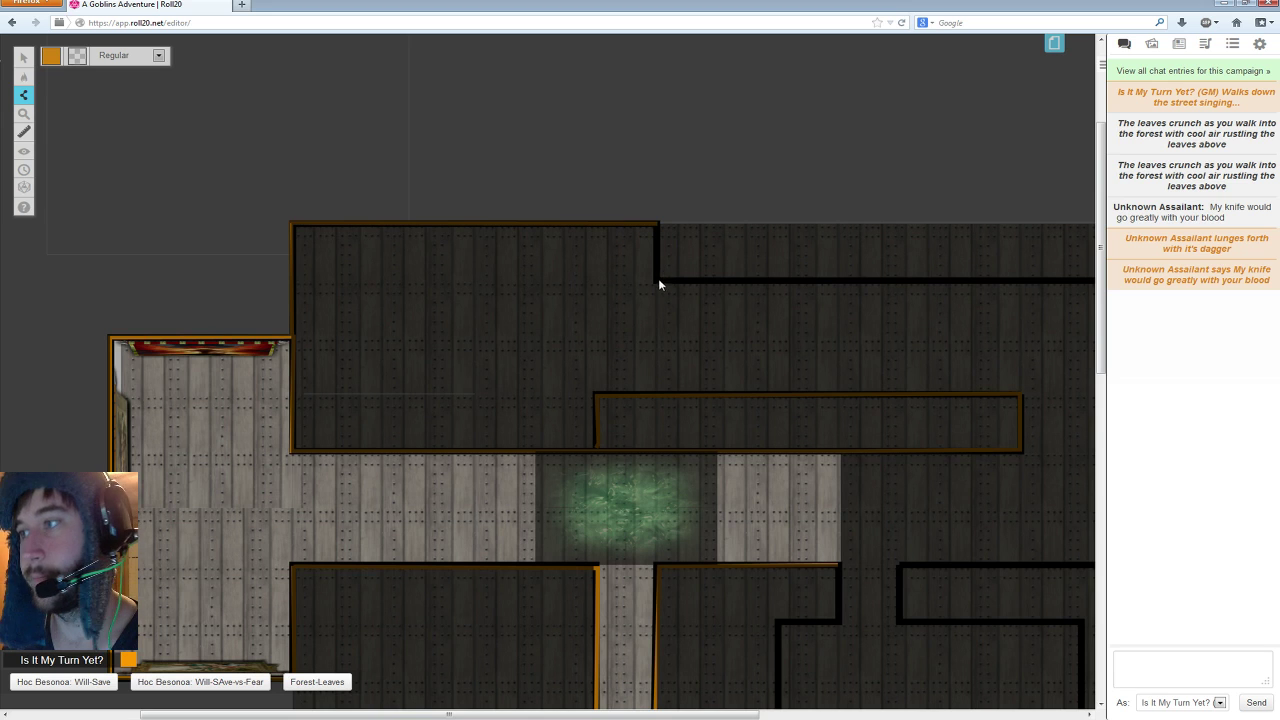
{"action": "left_click", "coordinate": [658, 280]}
{"action": "left_click", "coordinate": [1058, 282]}
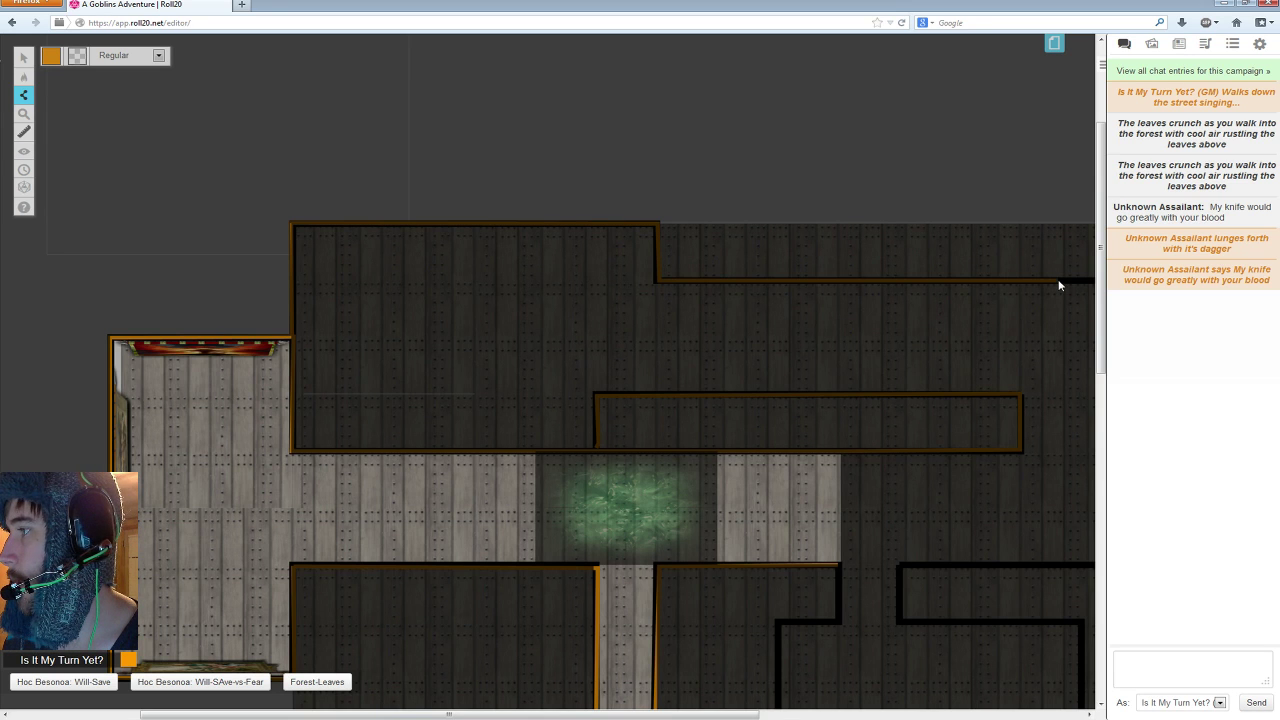
- Extend the outer wall line down the map's east side and back west into the southeastern room's entrance
{"action": "left_click_drag", "start_coordinate": [1059, 285], "coordinate": [706, 366]}
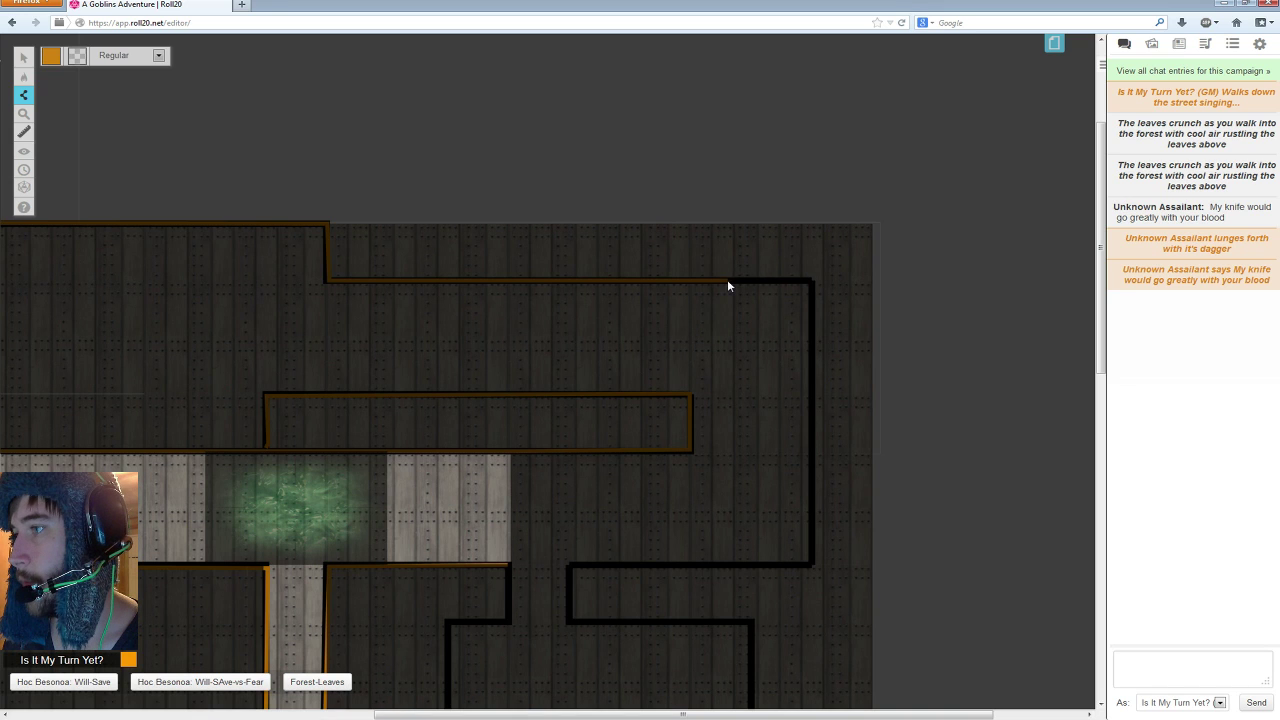
{"action": "left_click", "coordinate": [812, 280]}
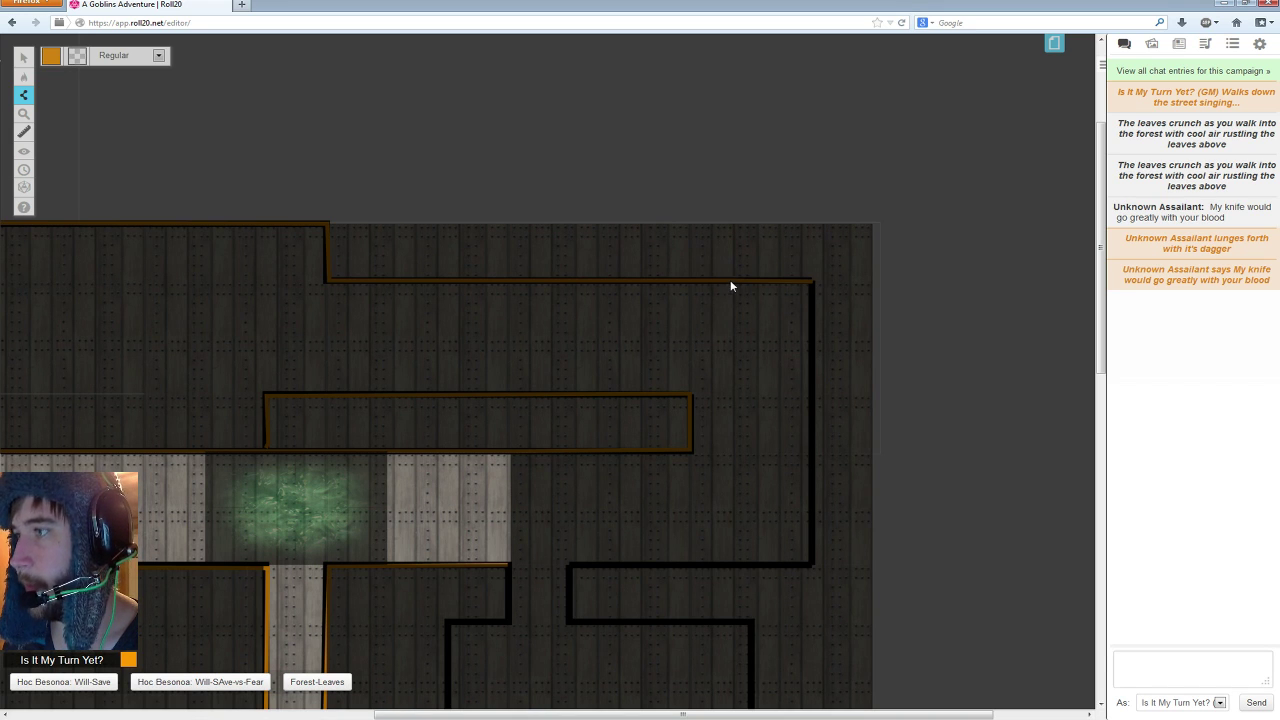
{"action": "left_click", "coordinate": [813, 566]}
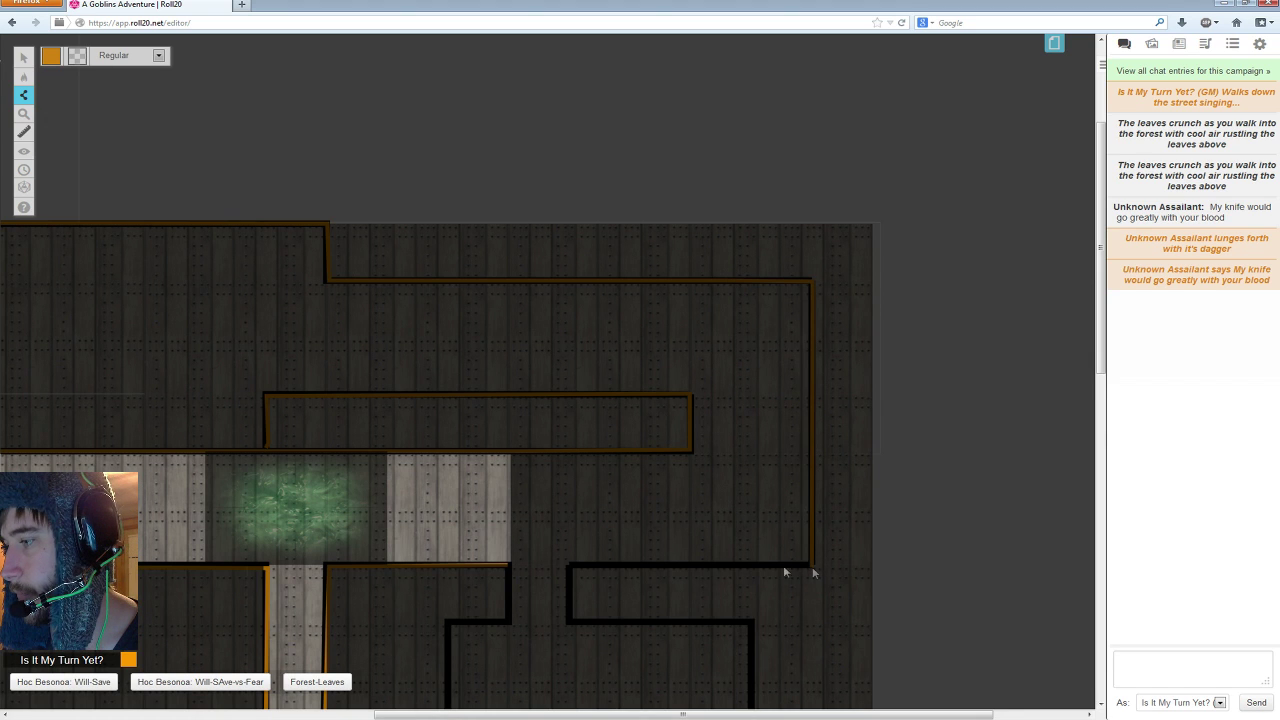
{"action": "left_click", "coordinate": [568, 567]}
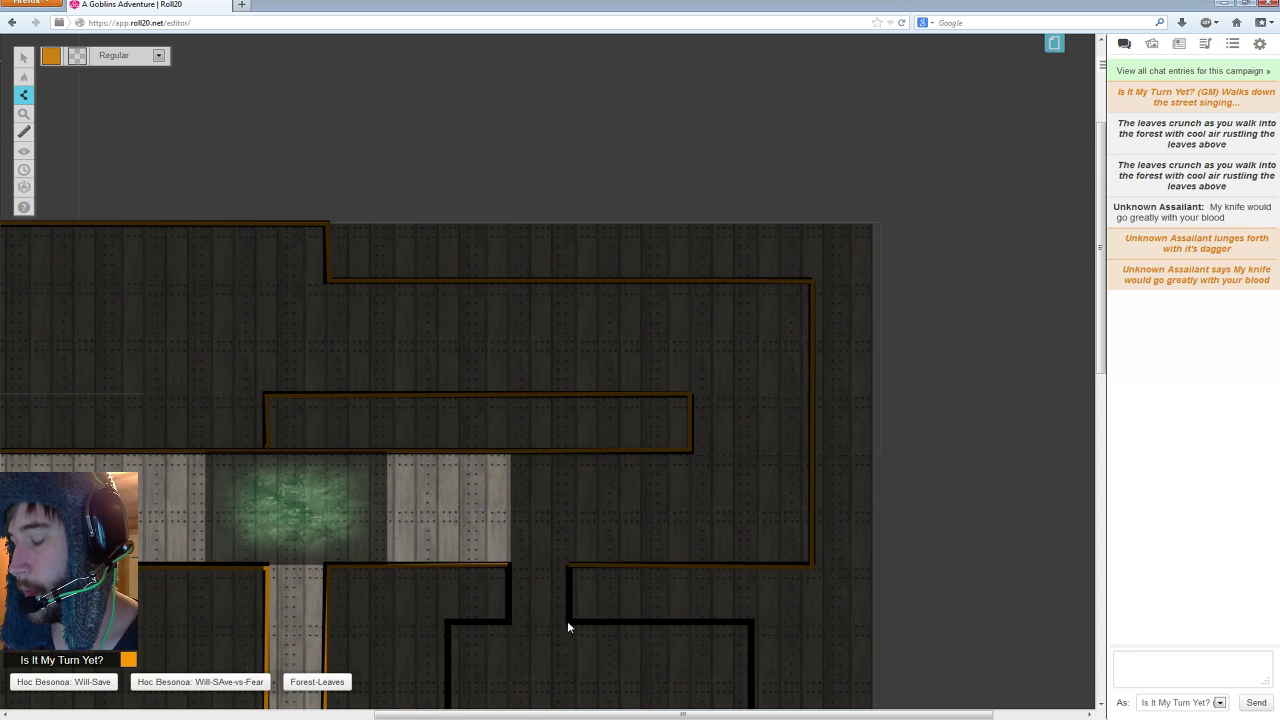
{"action": "left_click", "coordinate": [567, 621]}
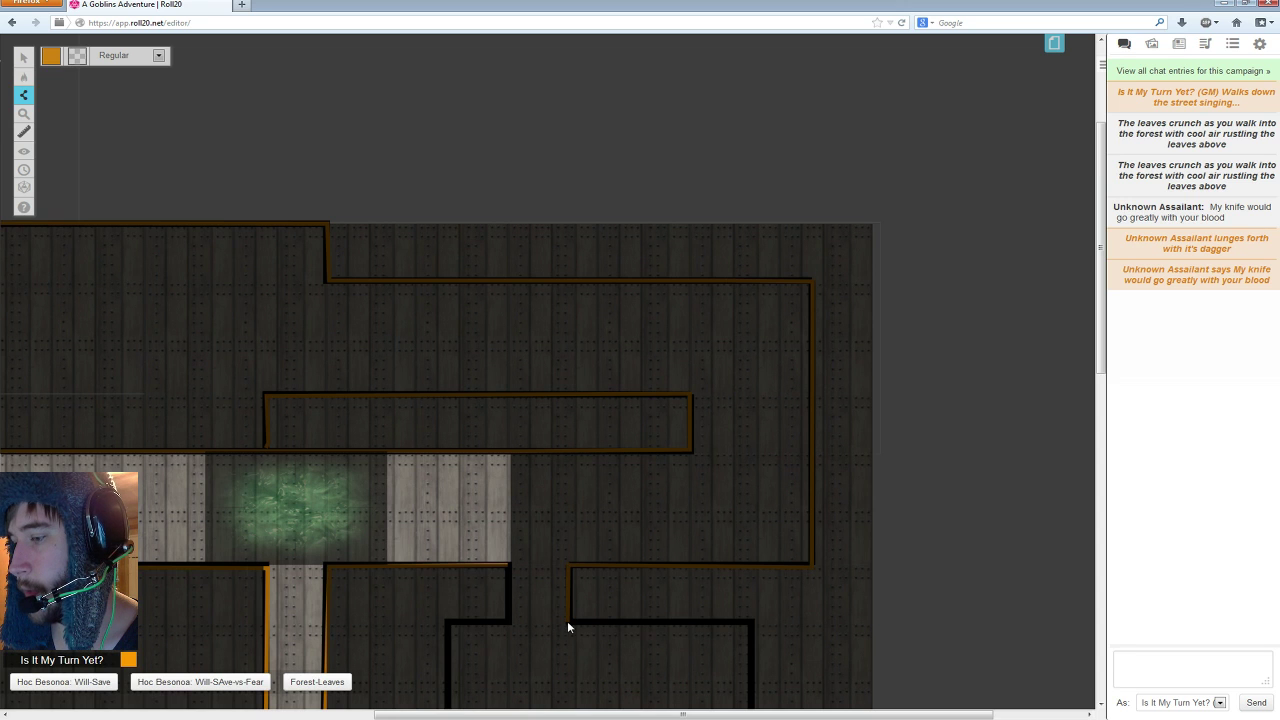
- Trace the southeastern room's walls around to the end of the corridor's lower wall and finish the line
{"action": "left_click", "coordinate": [753, 623]}
{"action": "scroll", "coordinate": [752, 623], "scroll_direction": "down", "scroll_amount": 3}
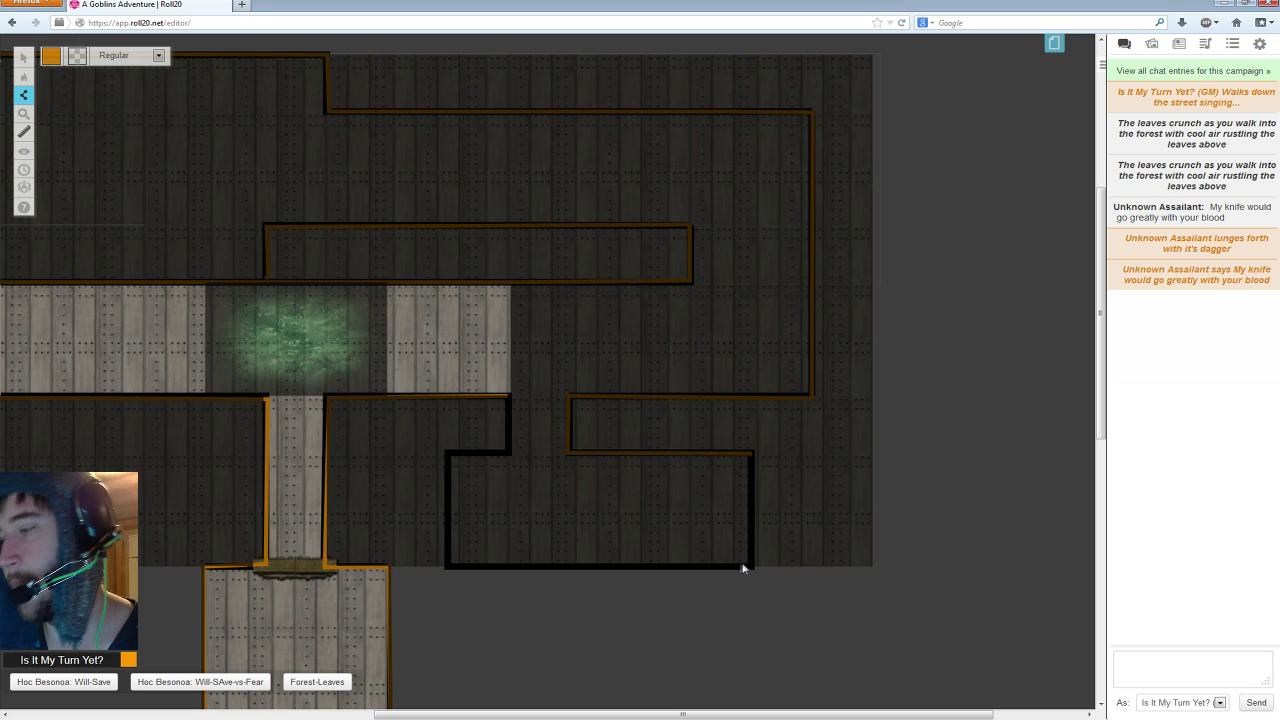
{"action": "left_click", "coordinate": [752, 569]}
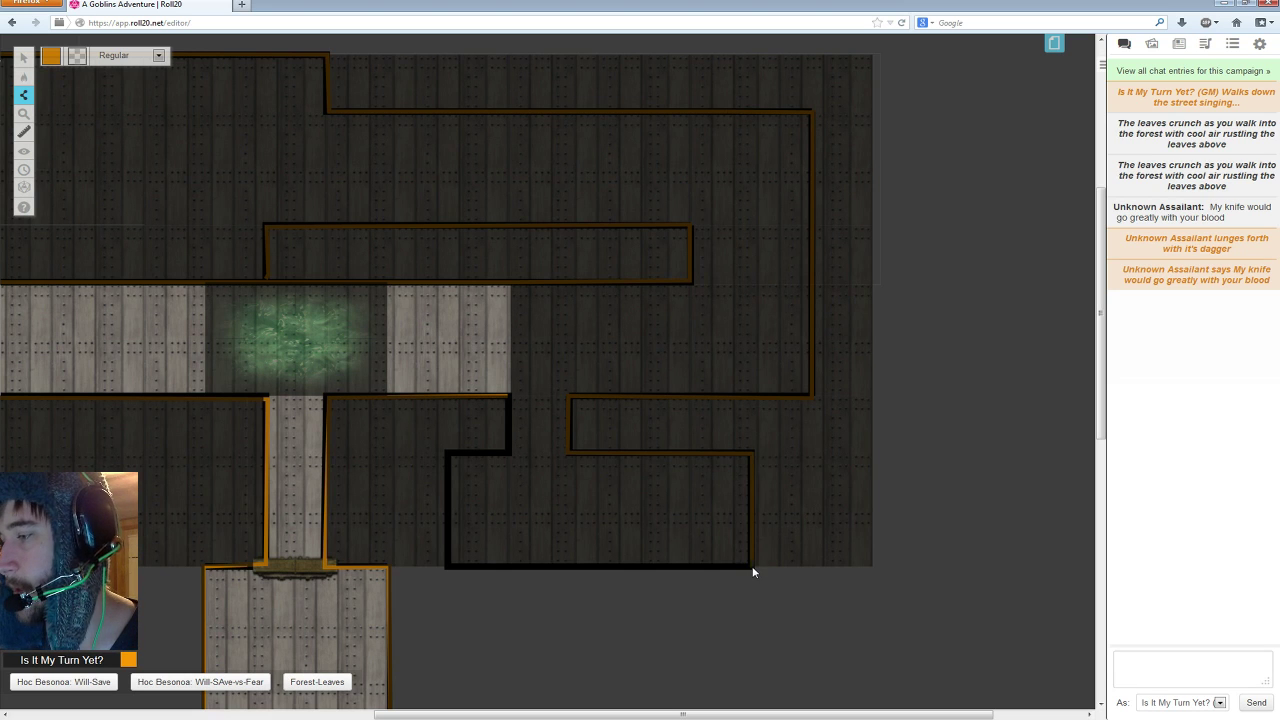
{"action": "left_click", "coordinate": [447, 566]}
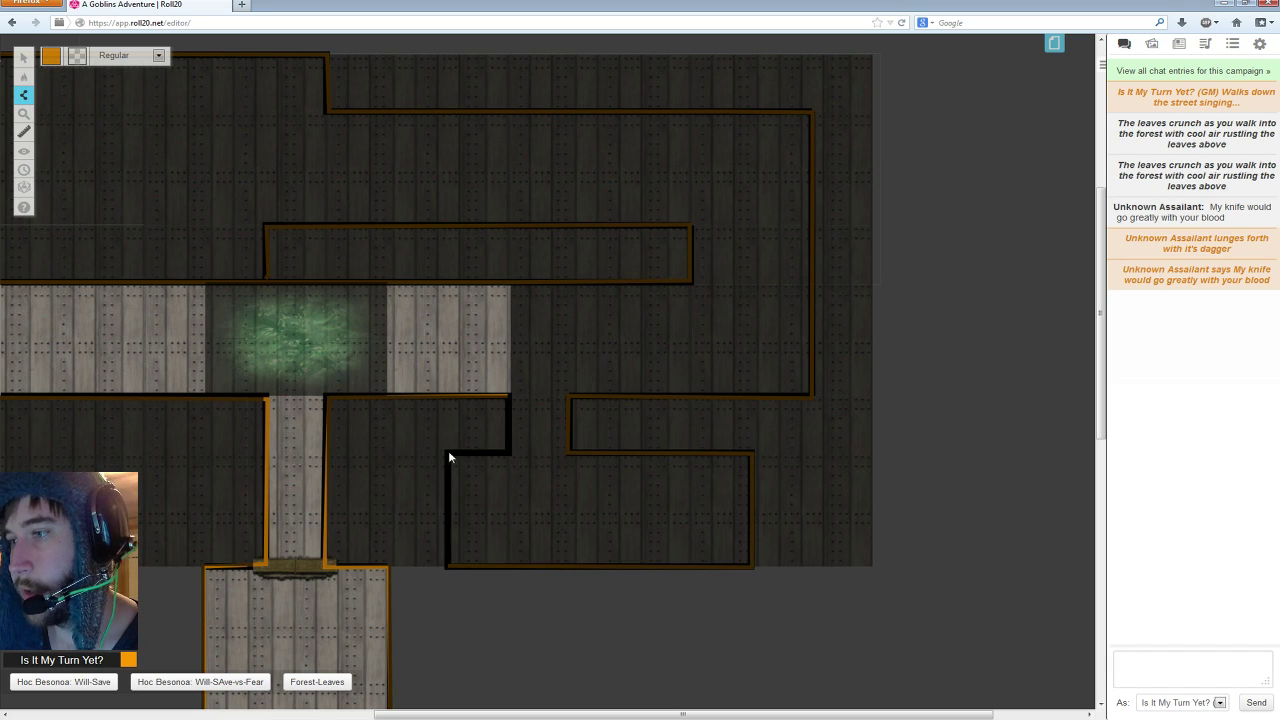
{"action": "left_click", "coordinate": [448, 452]}
{"action": "left_click", "coordinate": [508, 453]}
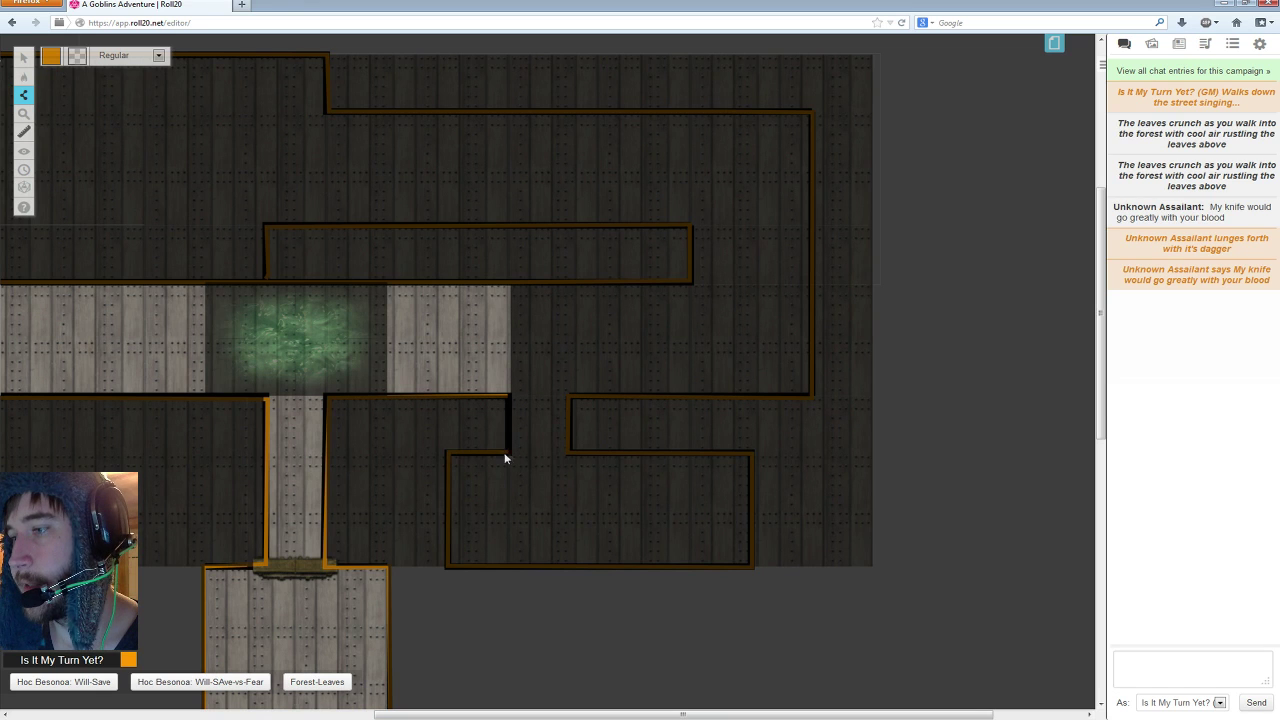
{"action": "left_click", "coordinate": [508, 396]}
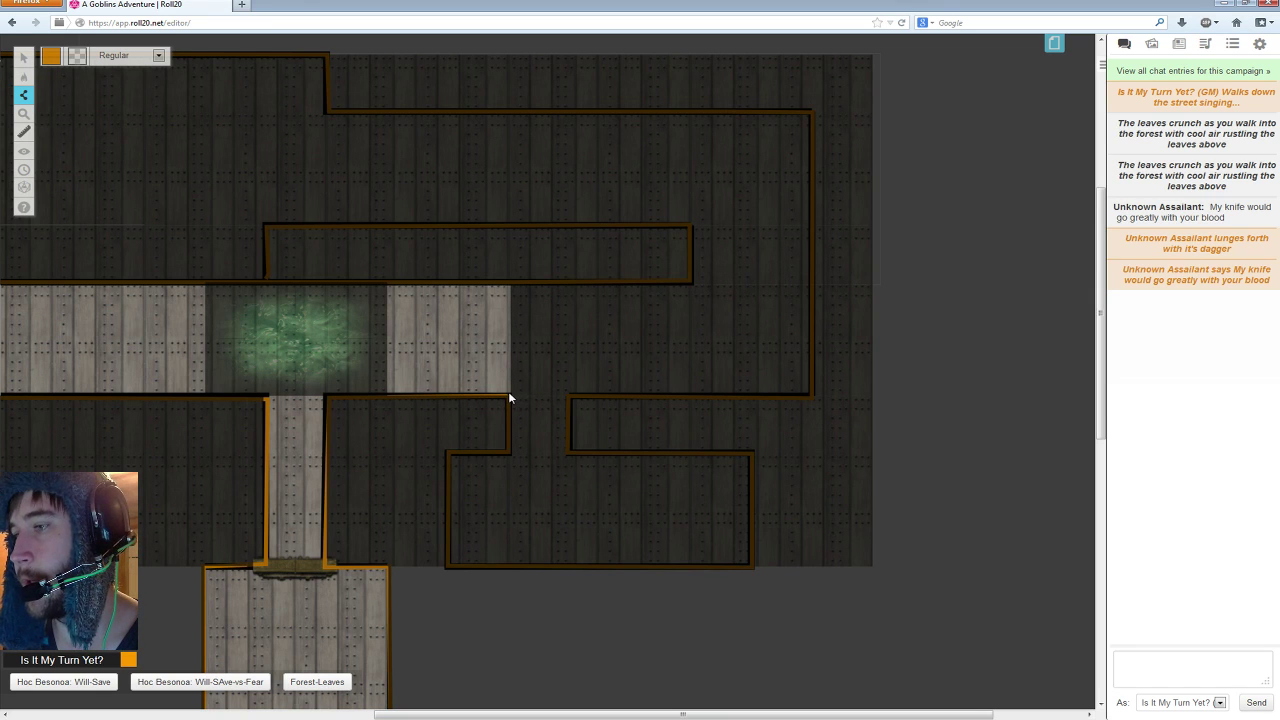
{"action": "right_click", "coordinate": [507, 395]}
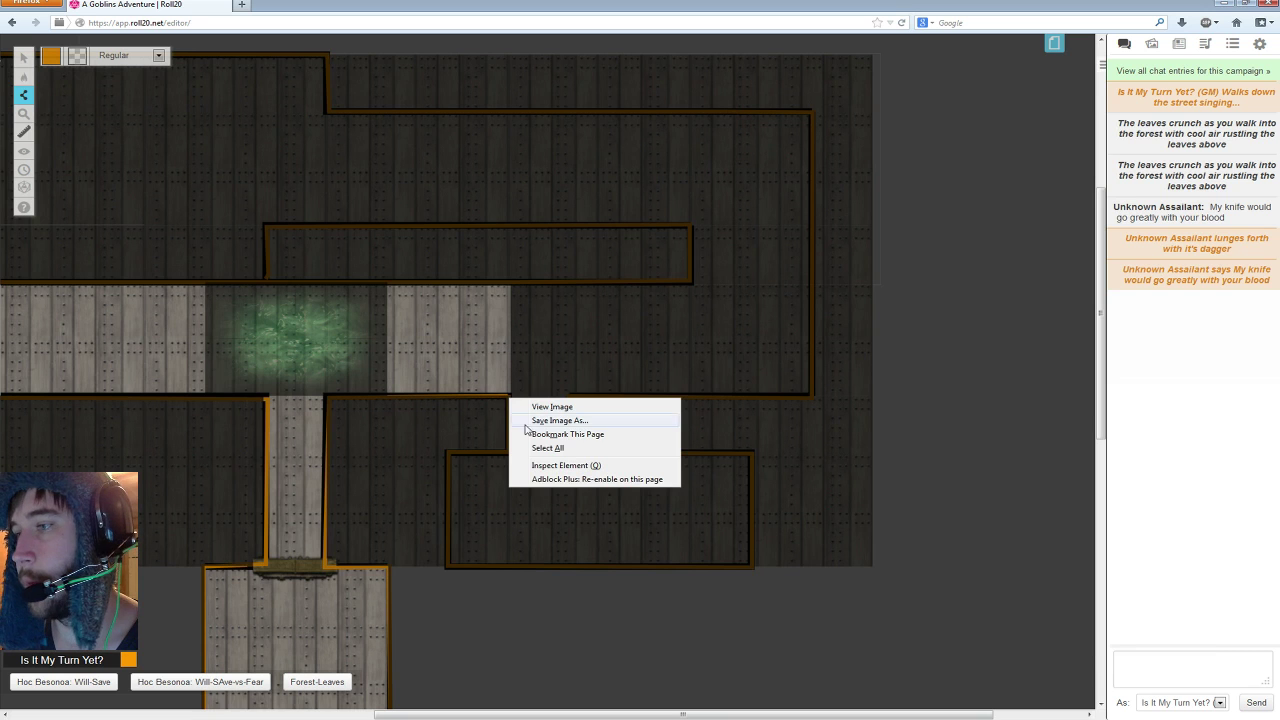
{"action": "key", "text": "Escape"}
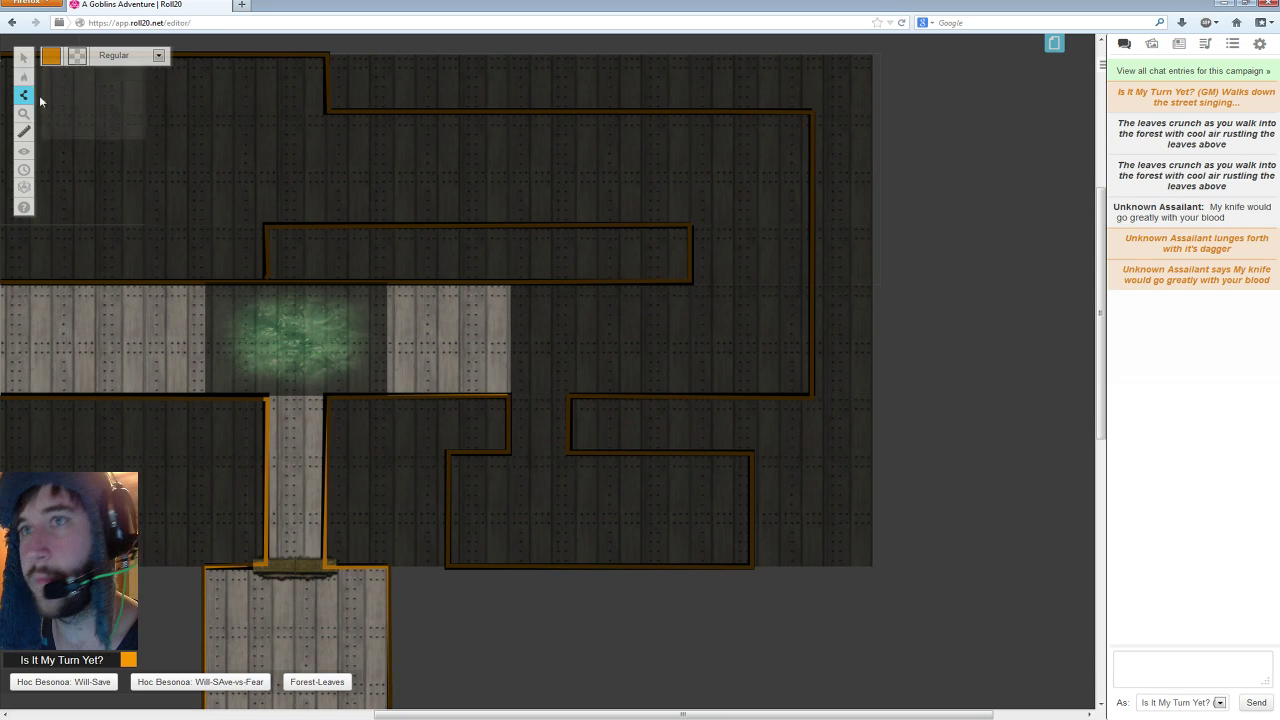
- Reselect the Polygon/Line tool and set its line color to red
{"action": "scroll", "coordinate": [276, 534], "scroll_direction": "down", "scroll_amount": 5}
{"action": "scroll", "coordinate": [276, 538], "scroll_direction": "up", "scroll_amount": 3}
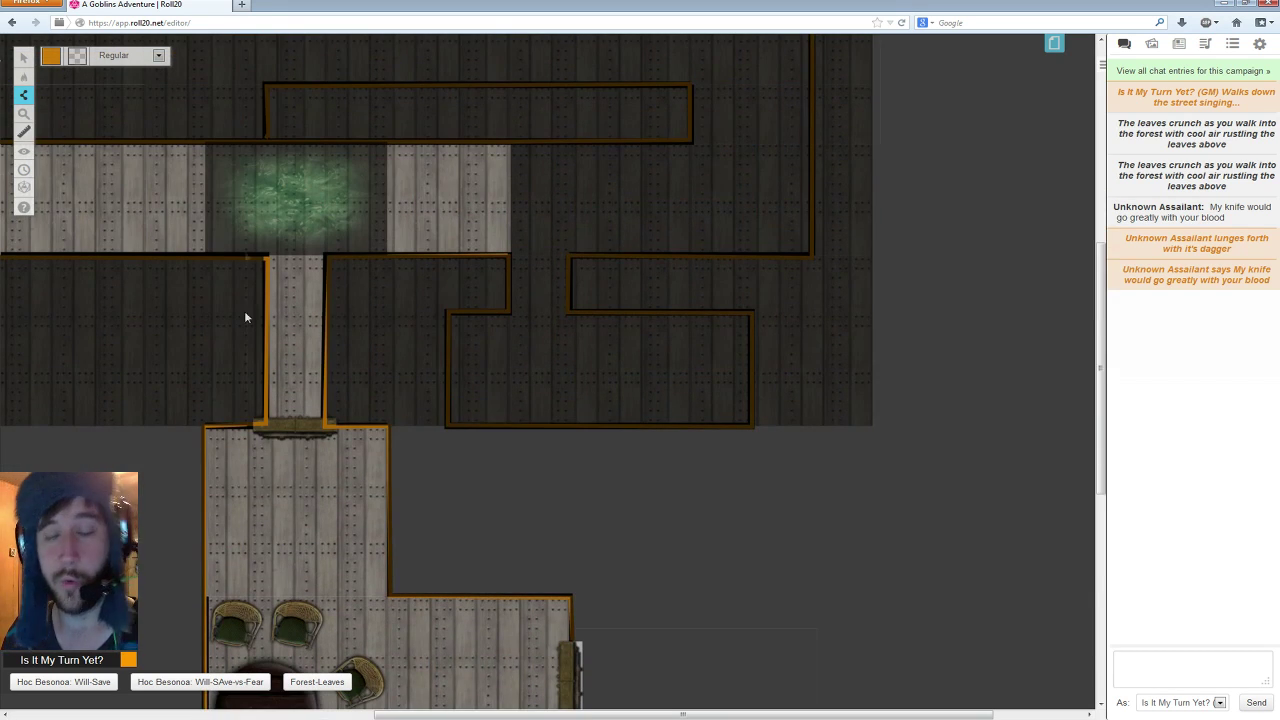
{"action": "mouse_move", "coordinate": [30, 97]}
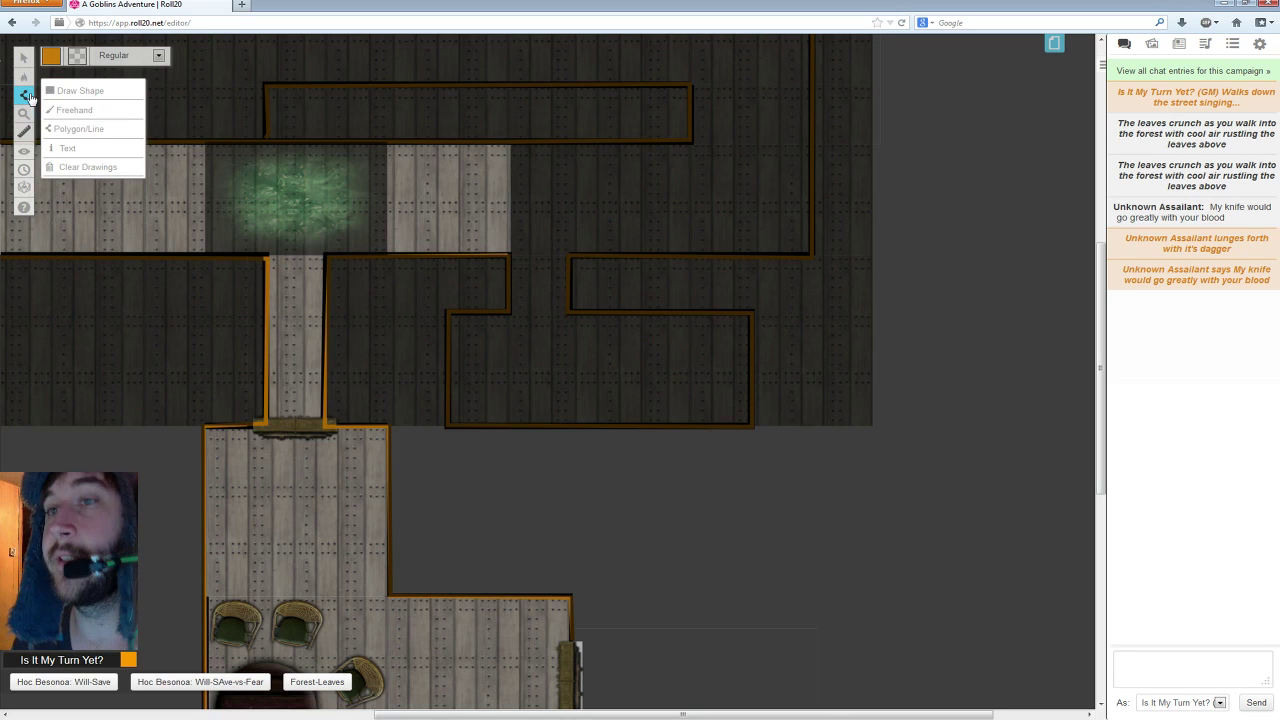
{"action": "left_click", "coordinate": [72, 135]}
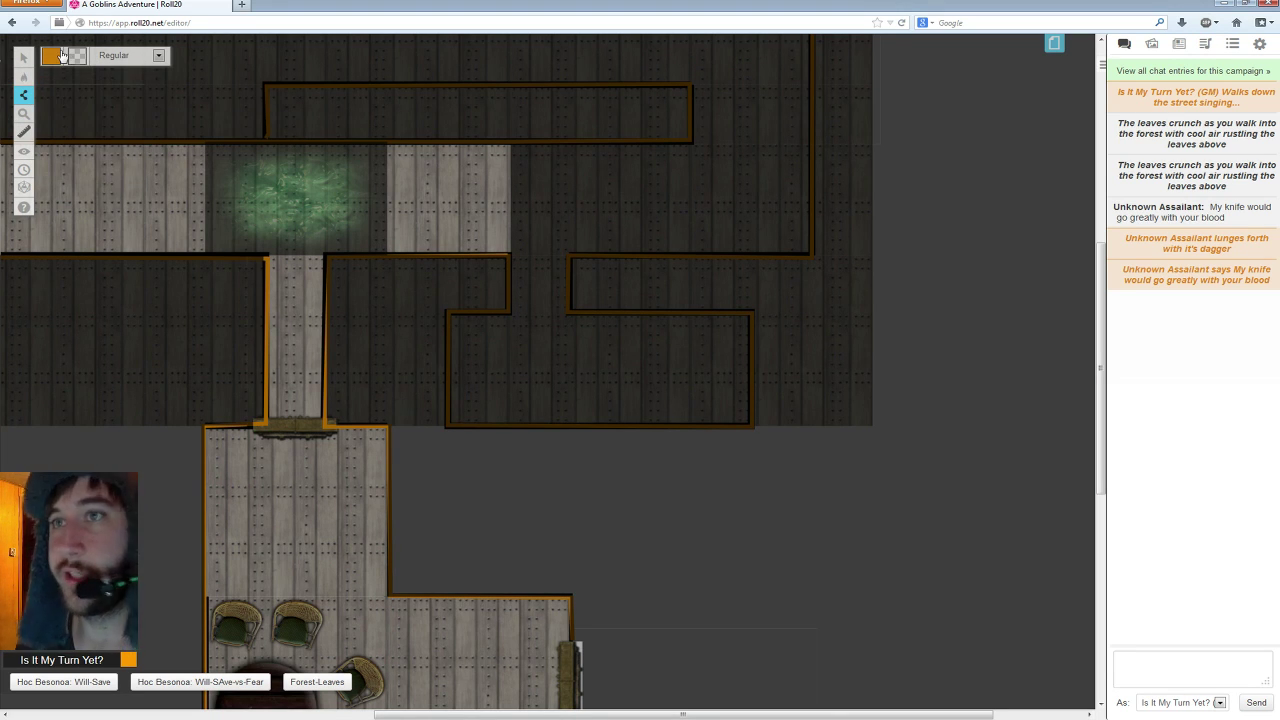
{"action": "left_click", "coordinate": [51, 56]}
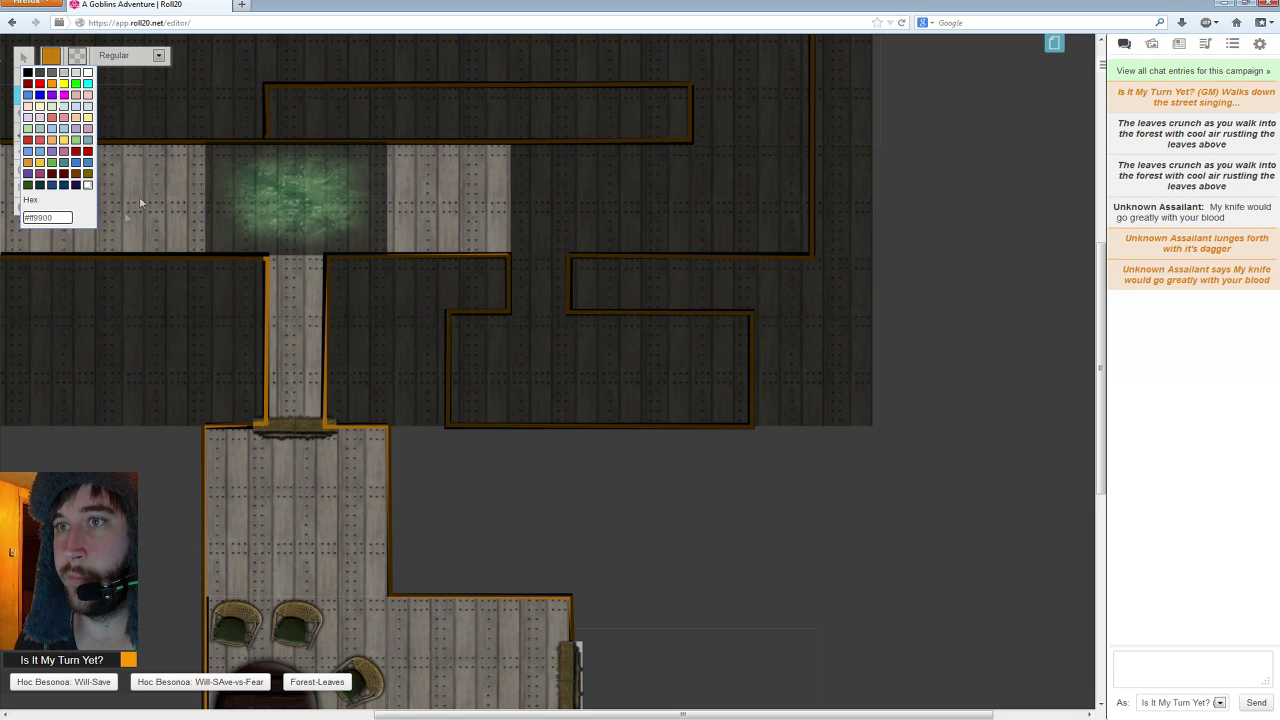
{"action": "left_click", "coordinate": [51, 83]}
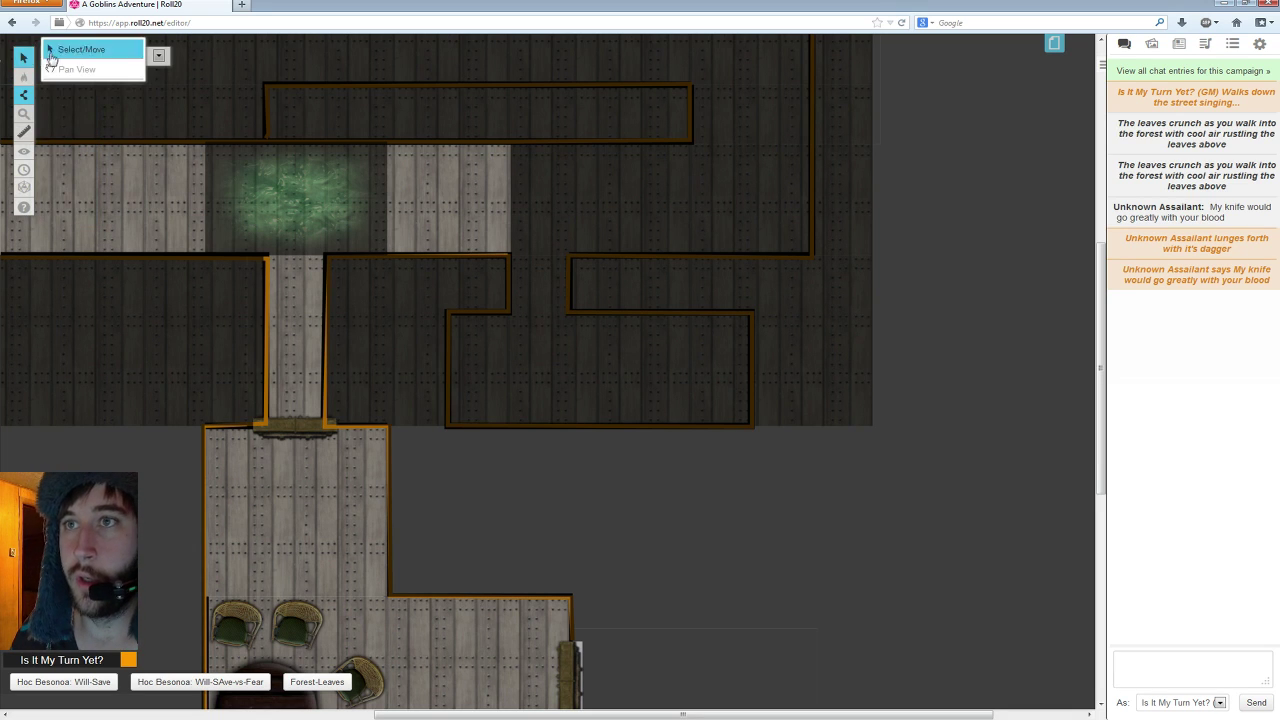
{"action": "left_click", "coordinate": [51, 56]}
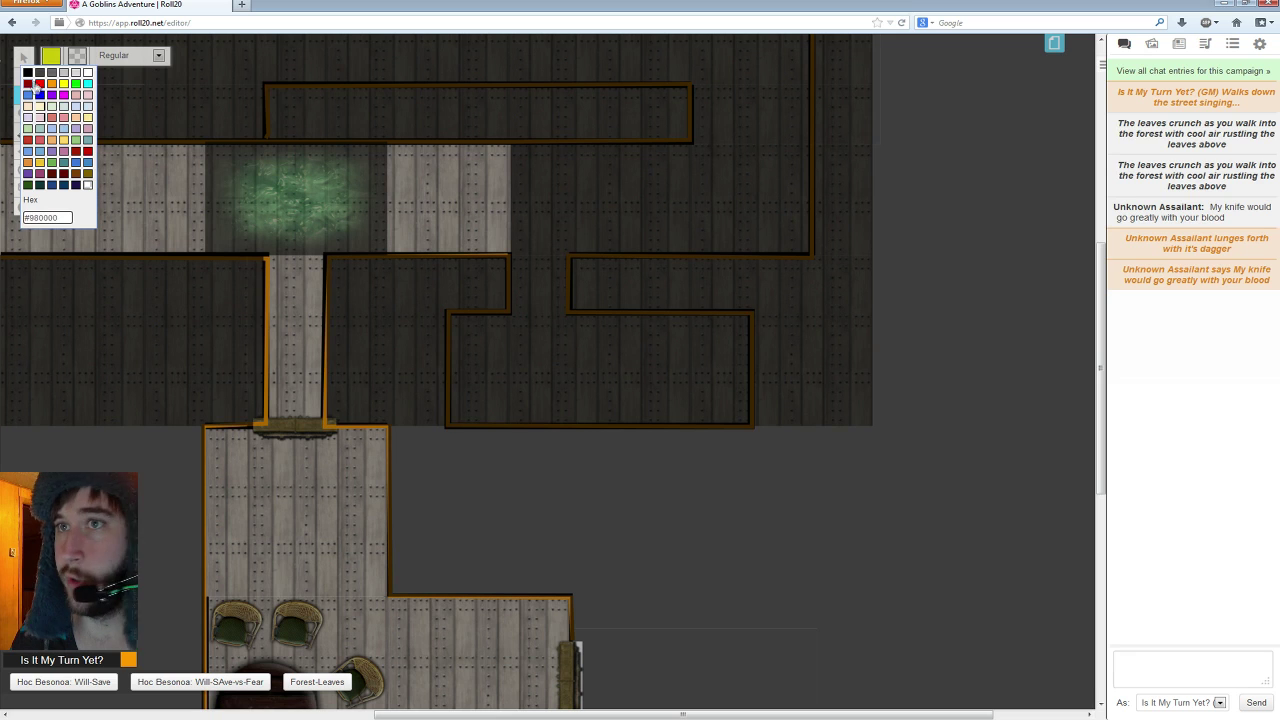
{"action": "left_click", "coordinate": [39, 83]}
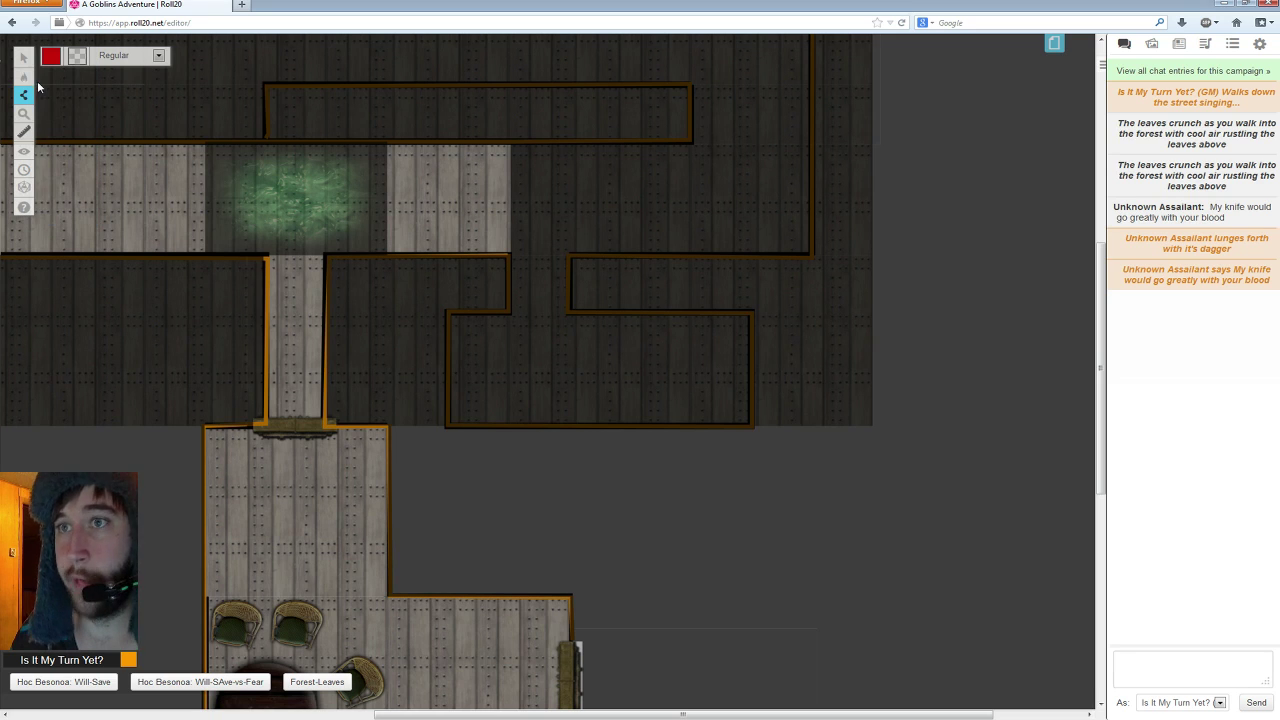
- Draw a red light-blocking line across the door below the corridor, with a short tail bent outward beyond the room, and finish it
{"action": "left_click", "coordinate": [256, 428]}
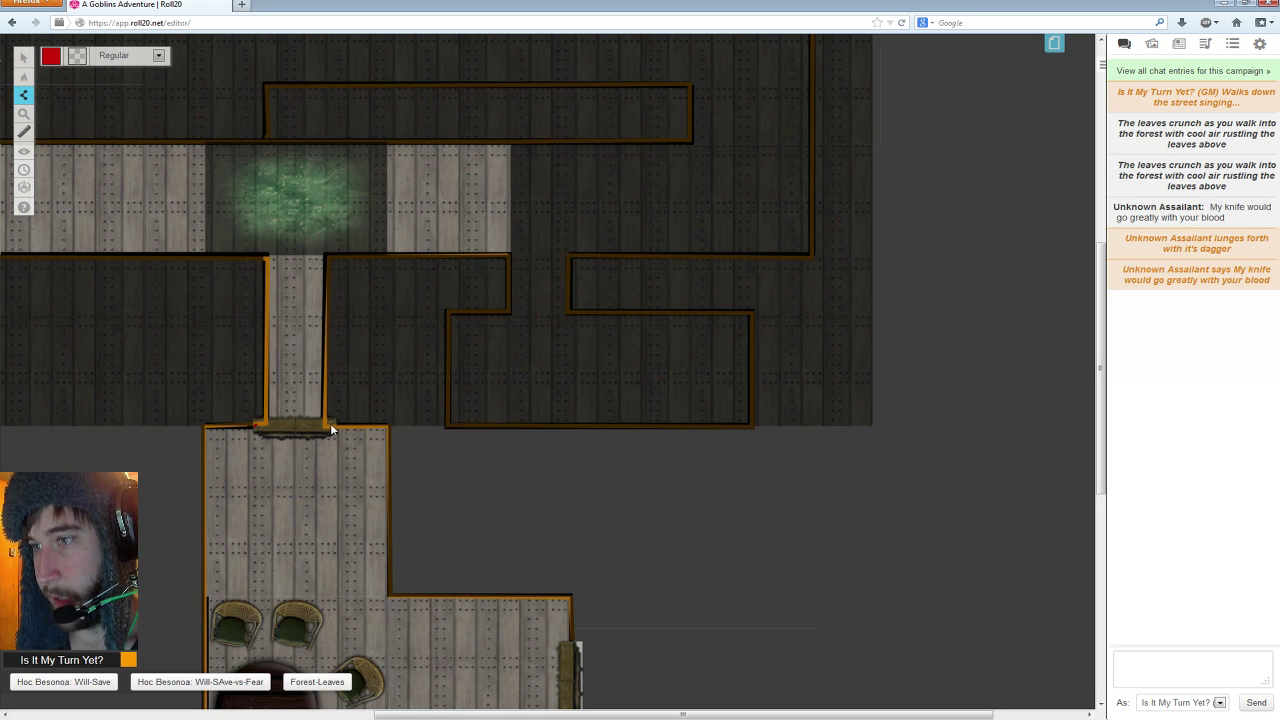
{"action": "double_click", "coordinate": [333, 428]}
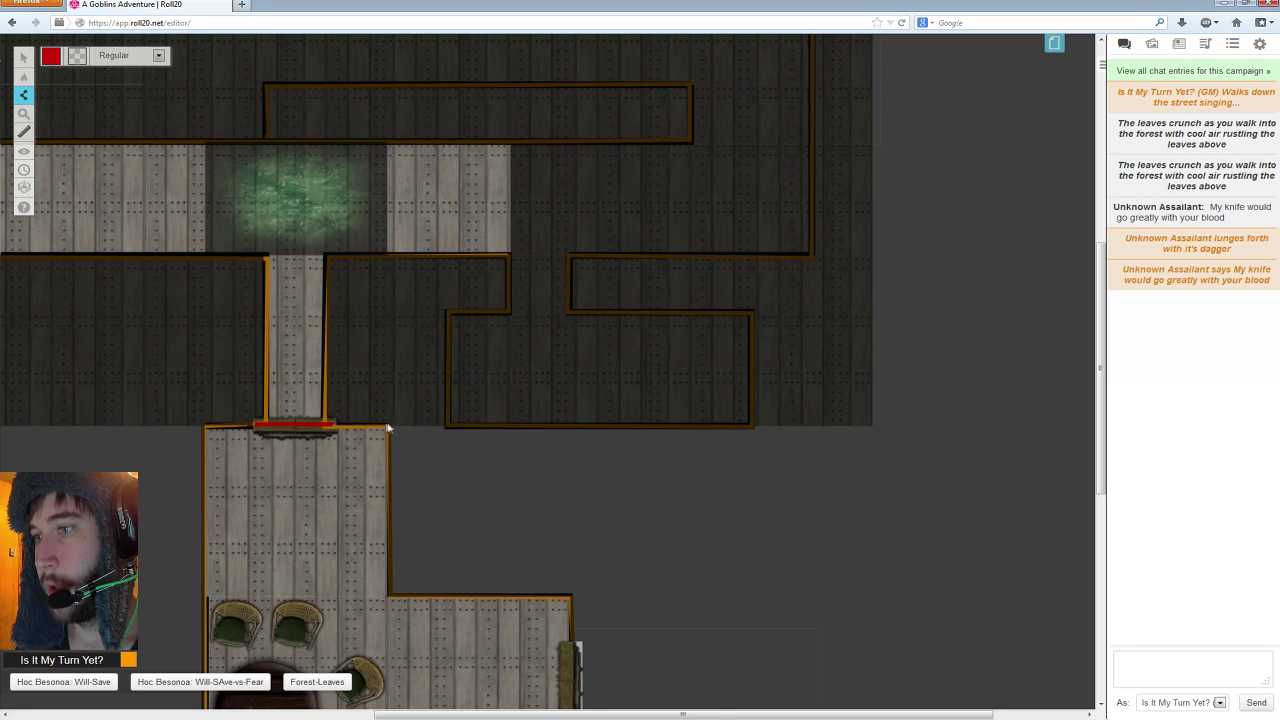
{"action": "left_click", "coordinate": [417, 423]}
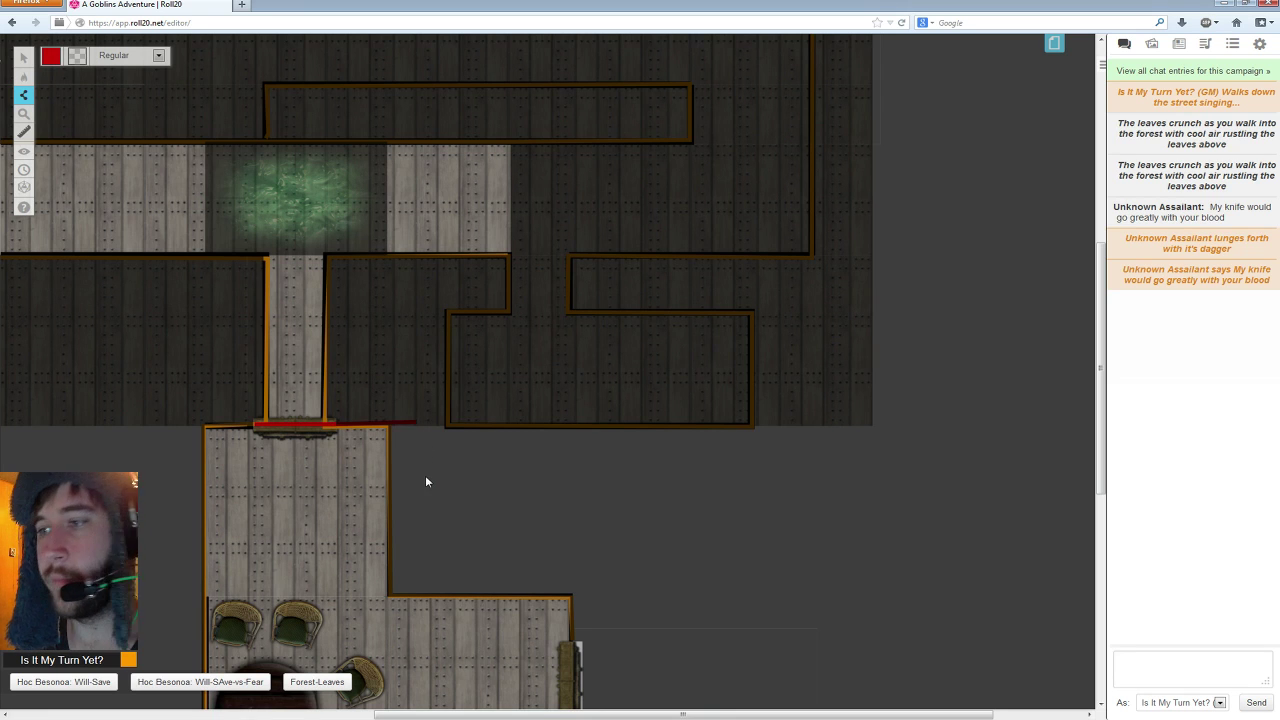
{"action": "right_click", "coordinate": [420, 475]}
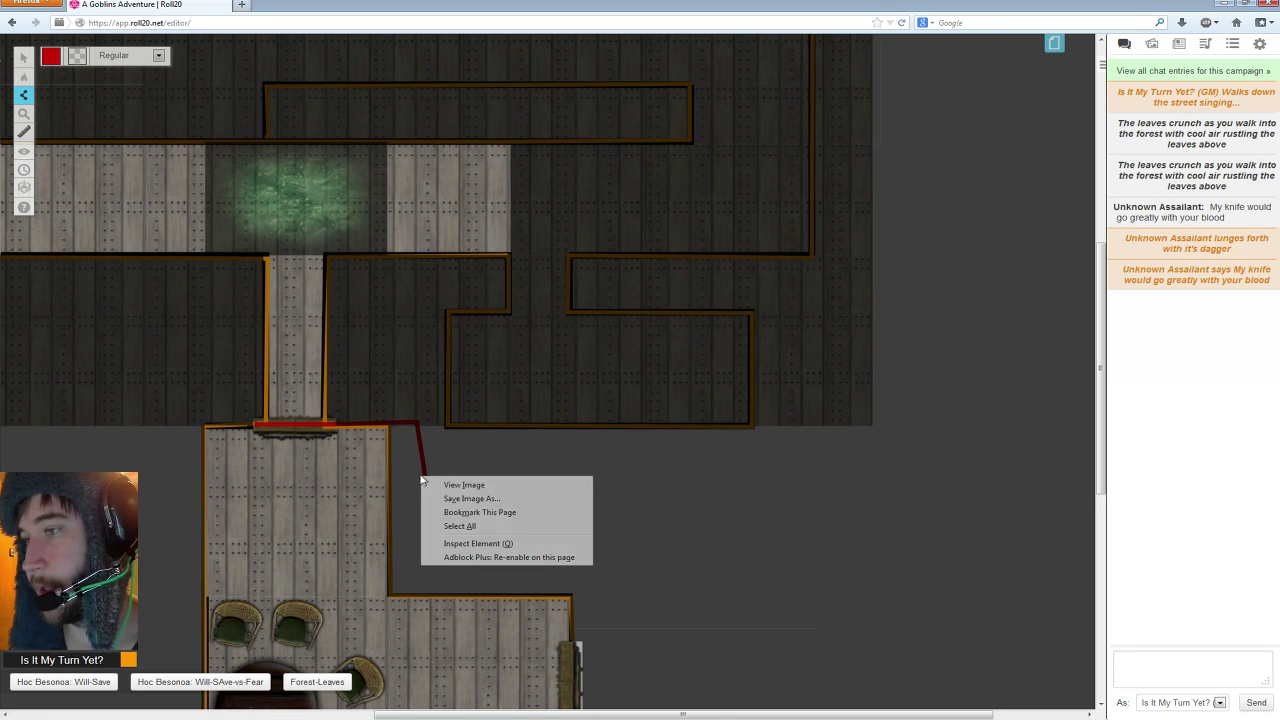
{"action": "left_click", "coordinate": [497, 449]}
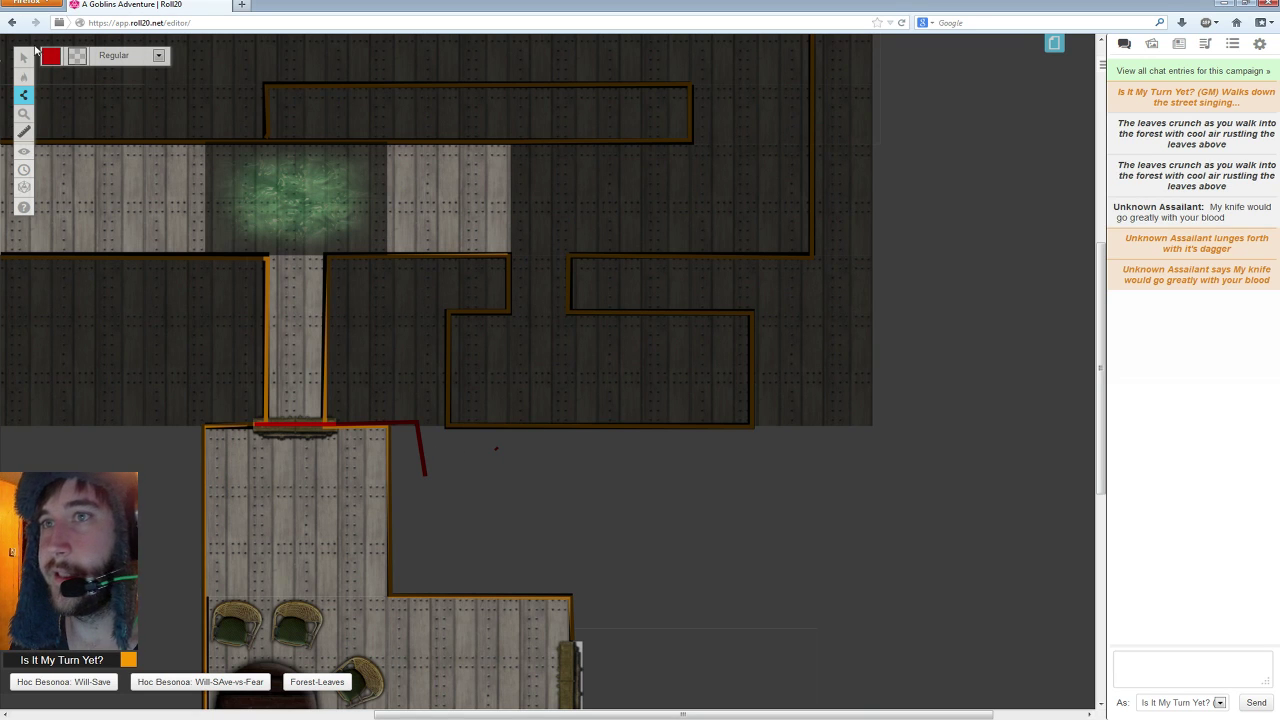
{"action": "left_click", "coordinate": [80, 50]}
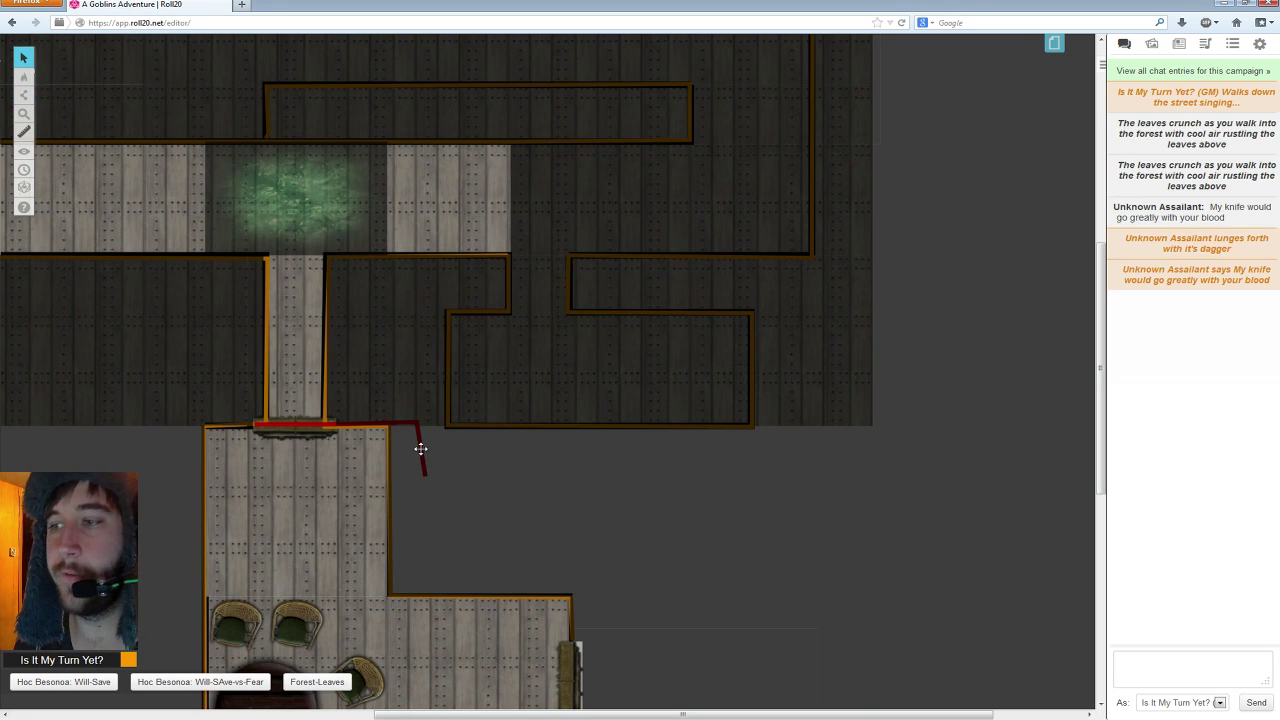
- Select the red line across the corridor door and shift it slightly west
{"action": "left_click", "coordinate": [286, 424]}
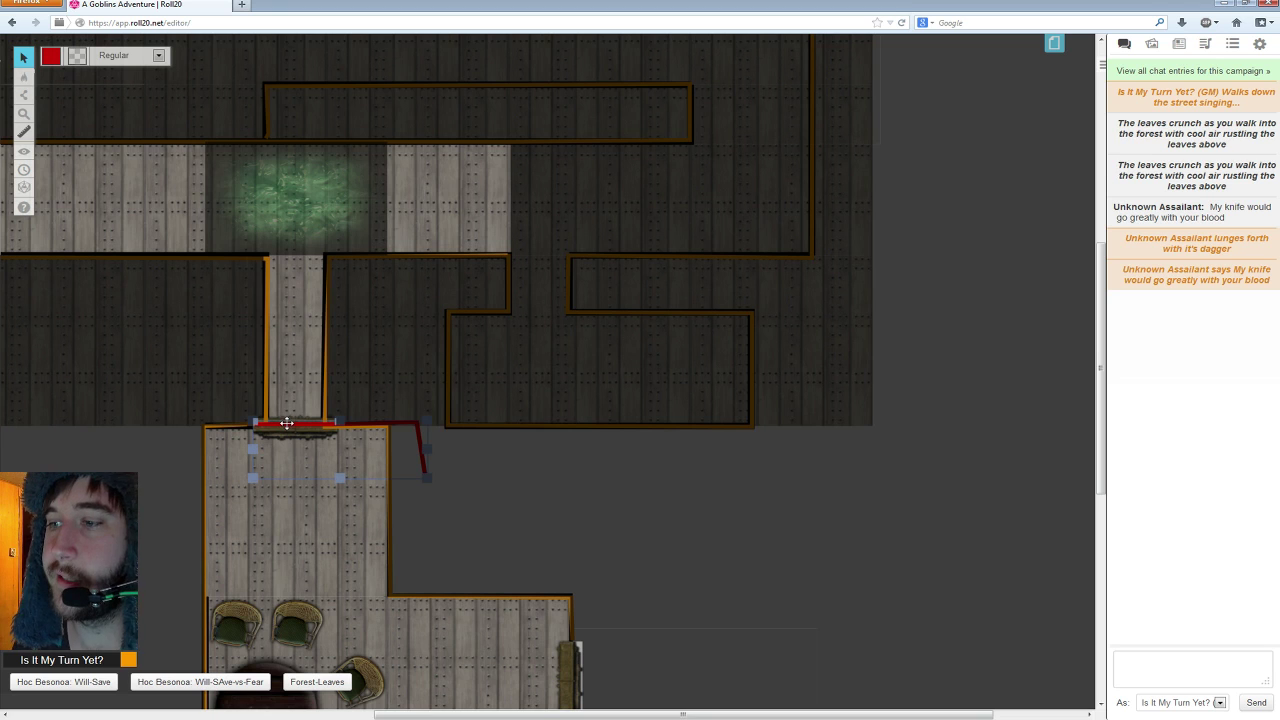
{"action": "left_click", "coordinate": [485, 508]}
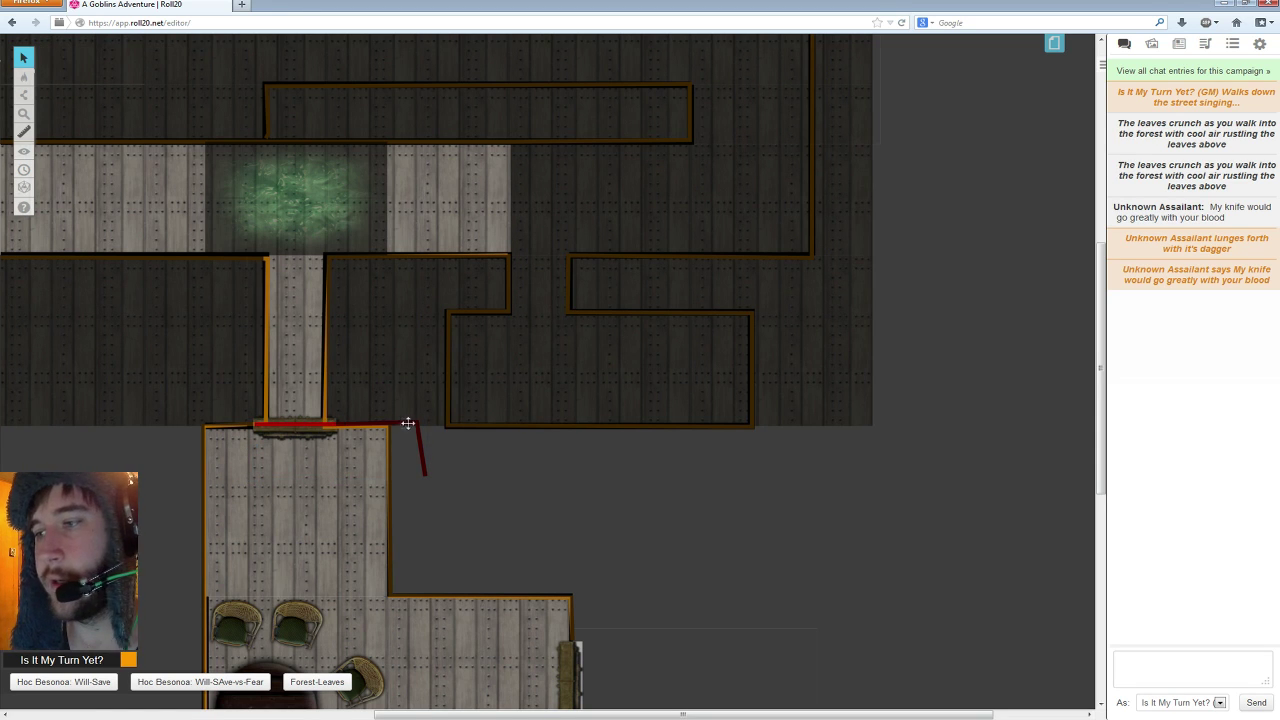
{"action": "left_click", "coordinate": [423, 464]}
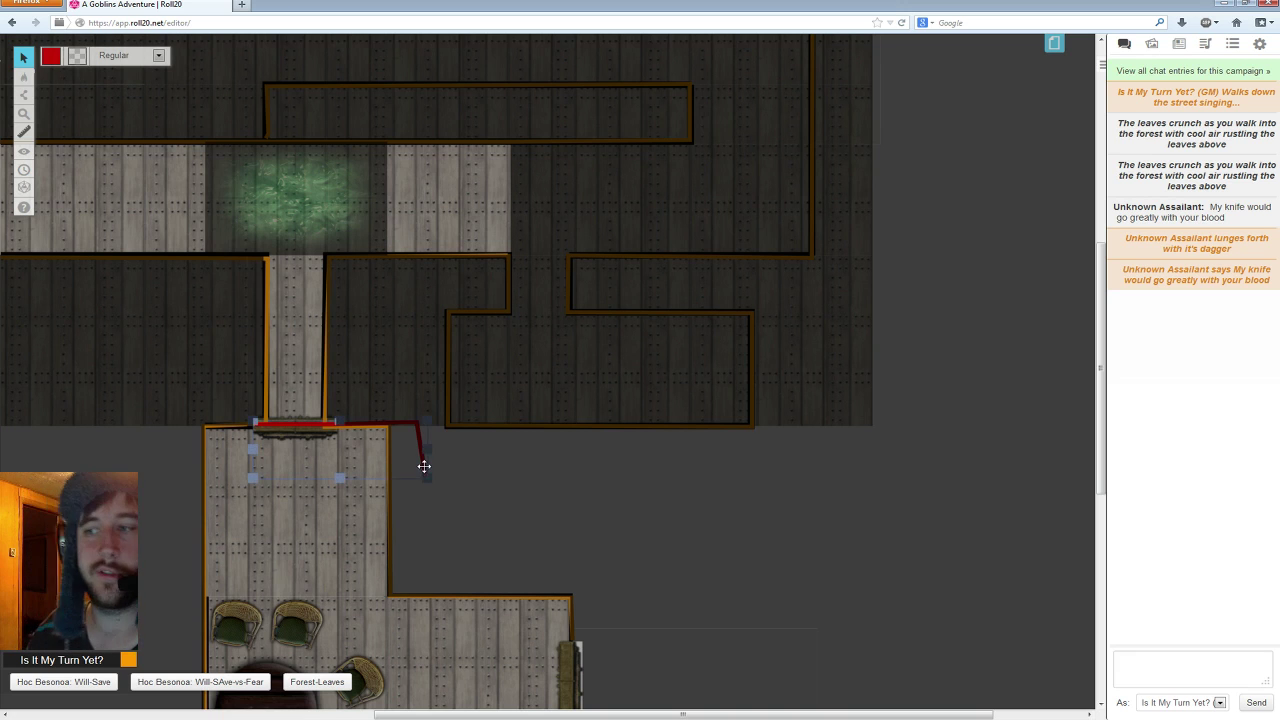
{"action": "mouse_move", "coordinate": [423, 464]}
{"action": "left_mouse_down"}
{"action": "mouse_move", "coordinate": [696, 538]}
{"action": "mouse_move", "coordinate": [664, 510]}
{"action": "mouse_move", "coordinate": [466, 449]}
{"action": "mouse_move", "coordinate": [407, 459]}
{"action": "left_mouse_up"}
{"action": "left_click", "coordinate": [516, 502]}
- Draw a second red light-blocking line over the lower room's east door, with a tail extending outward to the northeast, and finish it
{"action": "scroll", "coordinate": [516, 490], "scroll_direction": "down", "scroll_amount": 3}
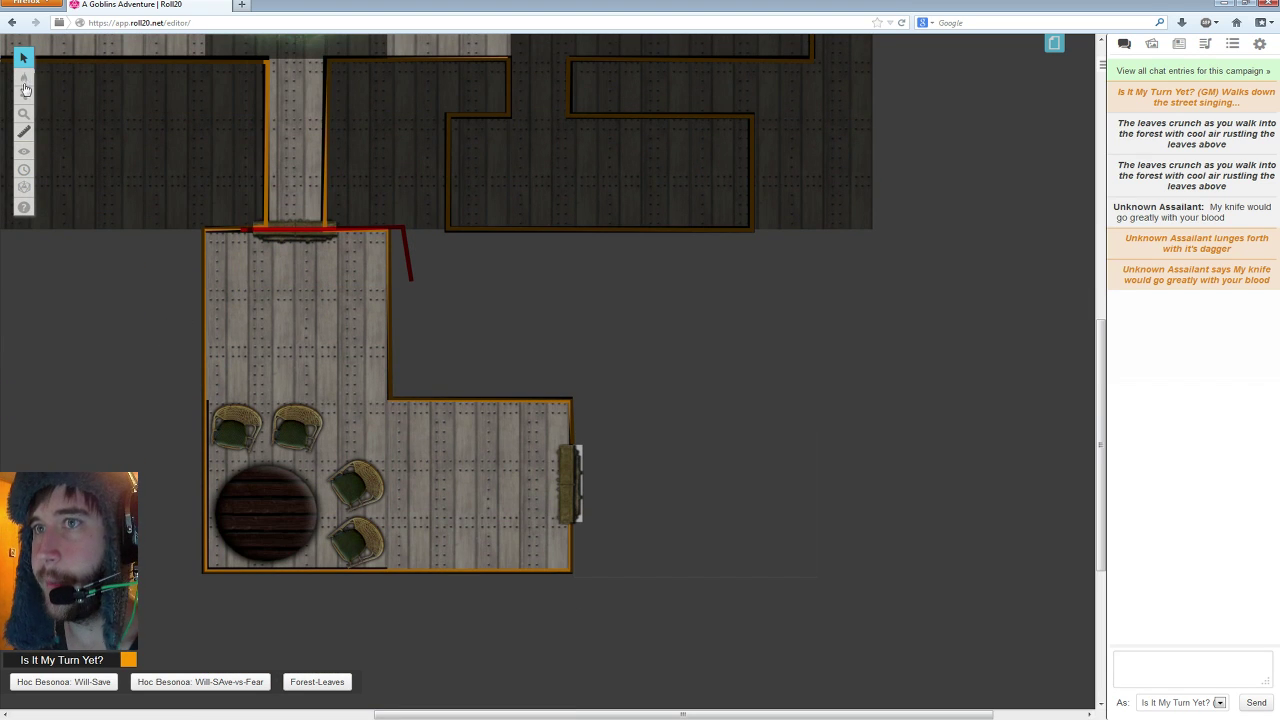
{"action": "mouse_move", "coordinate": [32, 100]}
{"action": "left_click", "coordinate": [76, 128]}
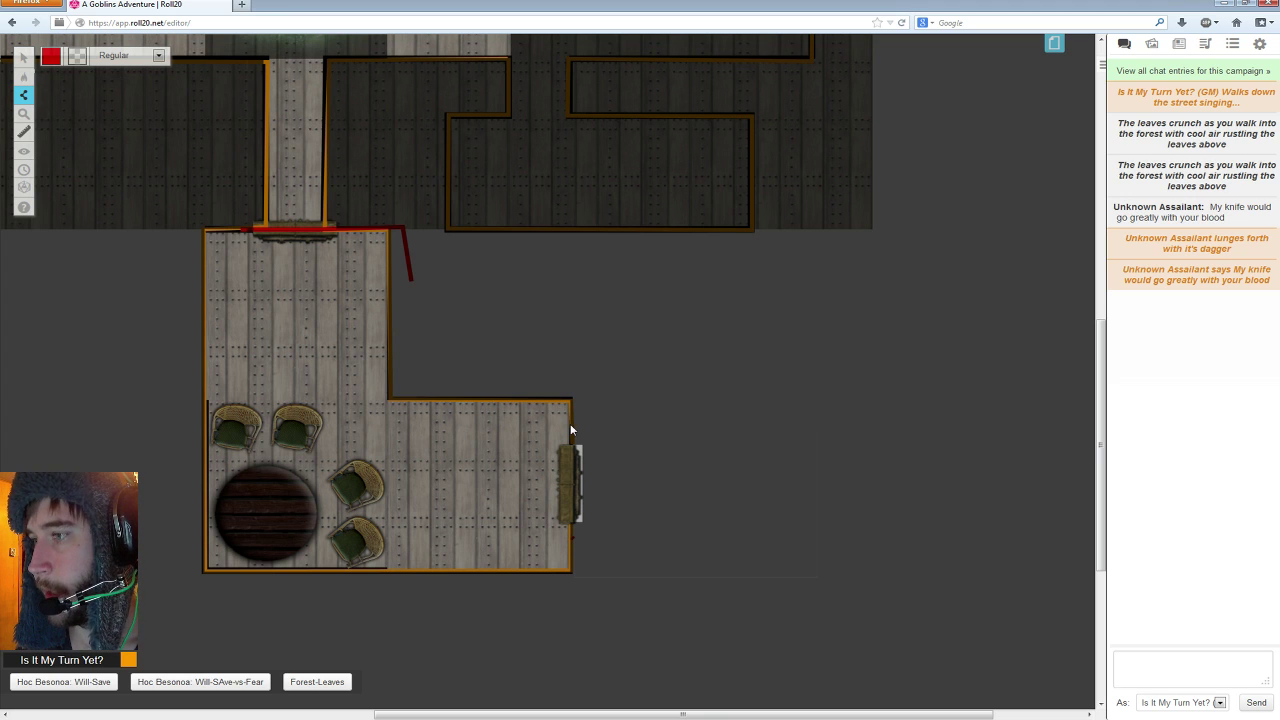
{"action": "left_click", "coordinate": [572, 536]}
{"action": "left_click", "coordinate": [690, 402]}
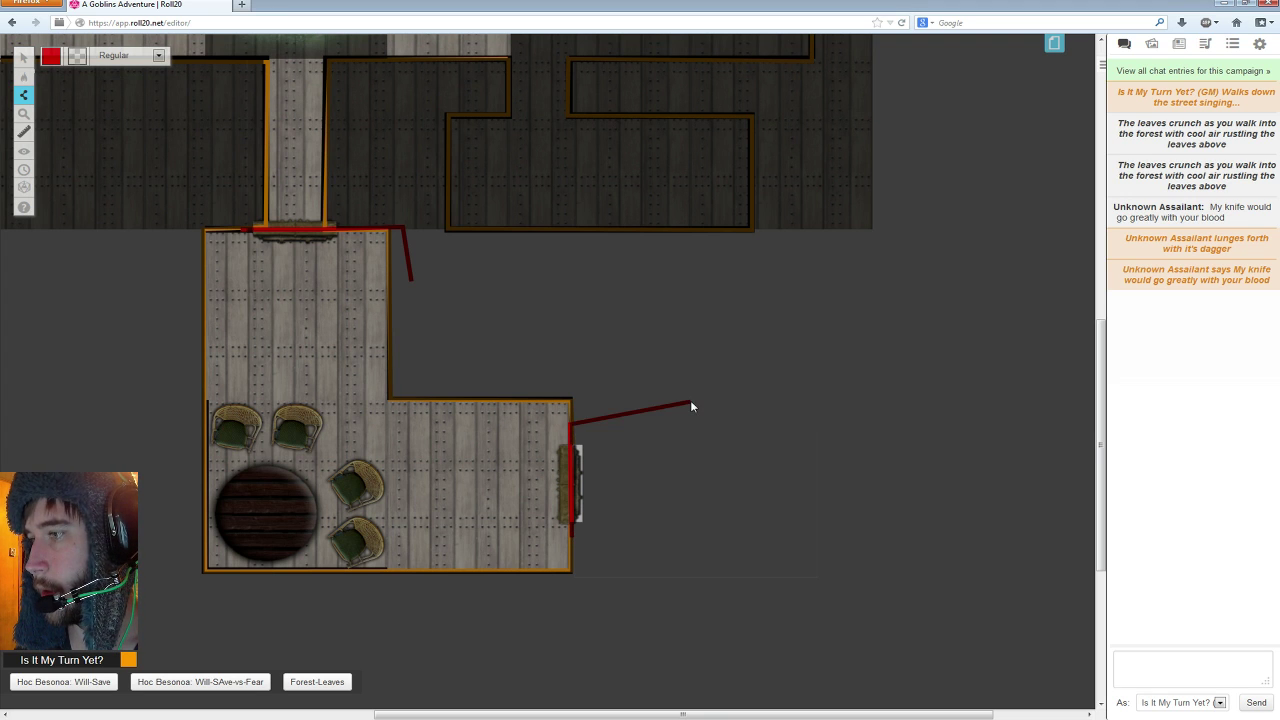
{"action": "right_click", "coordinate": [690, 402]}
{"action": "key", "text": "Escape"}
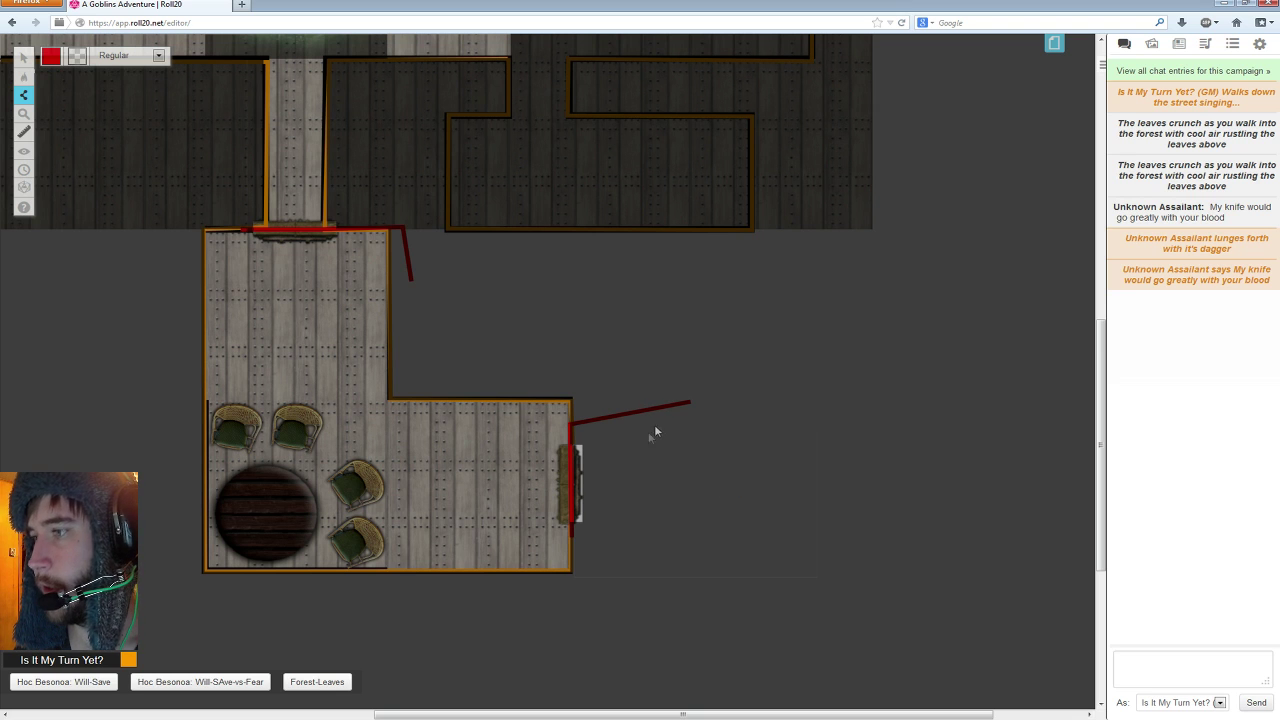
{"action": "left_click", "coordinate": [70, 50]}
- Place the archer character's portrait from the journal on the map as a token just outside the lower room's east door
{"action": "scroll", "coordinate": [390, 343], "scroll_direction": "up", "scroll_amount": 3}
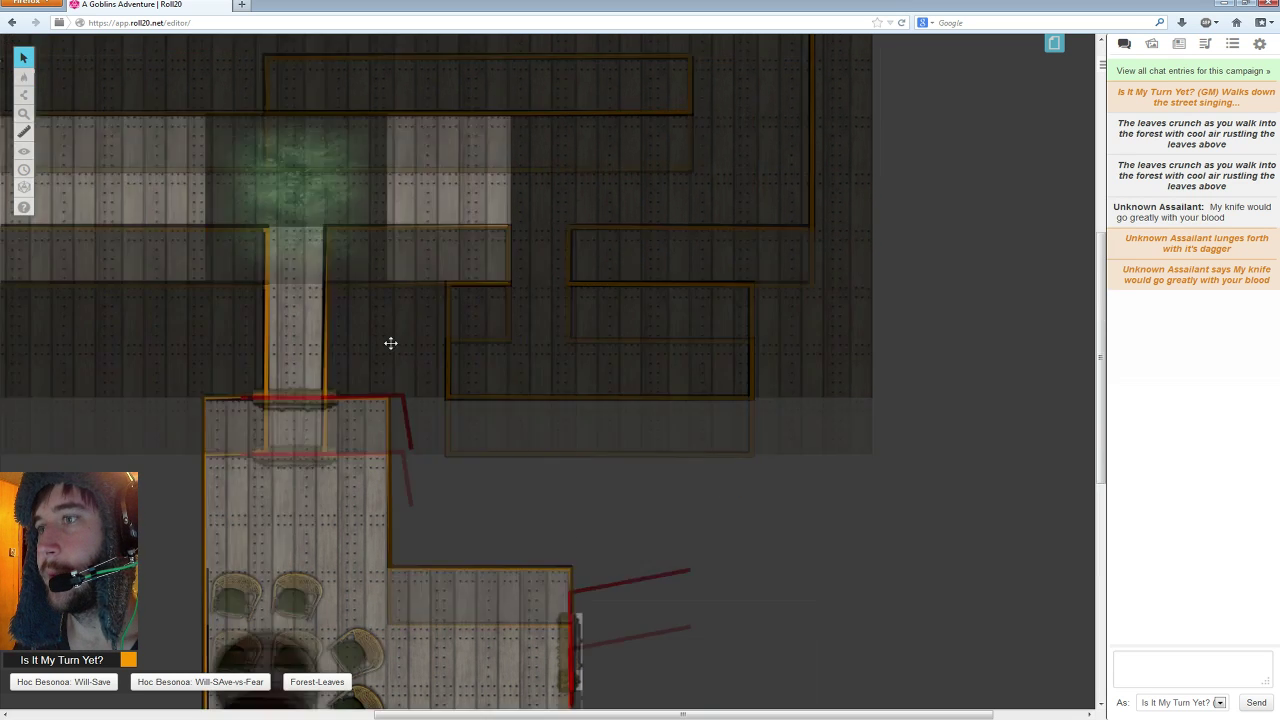
{"action": "scroll", "coordinate": [391, 343], "scroll_direction": "up", "scroll_amount": 5}
{"action": "scroll", "coordinate": [392, 358], "scroll_direction": "down", "scroll_amount": 4}
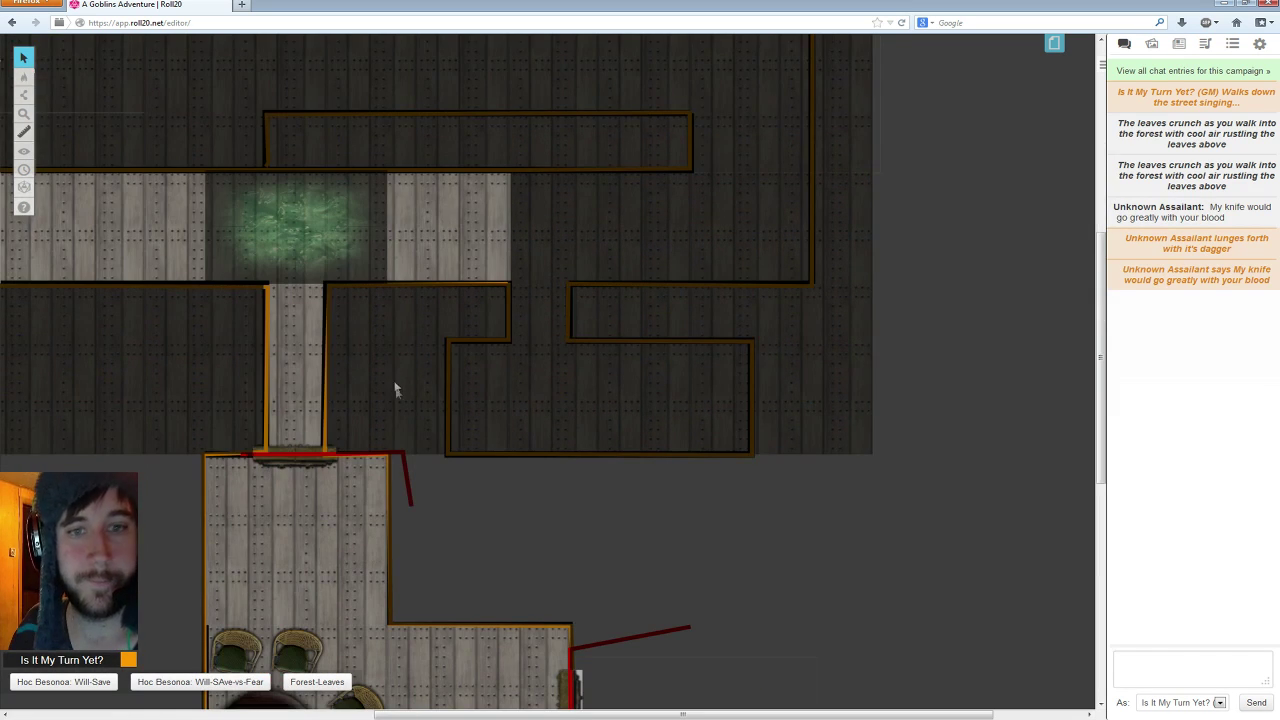
{"action": "scroll", "coordinate": [394, 385], "scroll_direction": "down", "scroll_amount": 3}
{"action": "left_click", "coordinate": [1204, 45]}
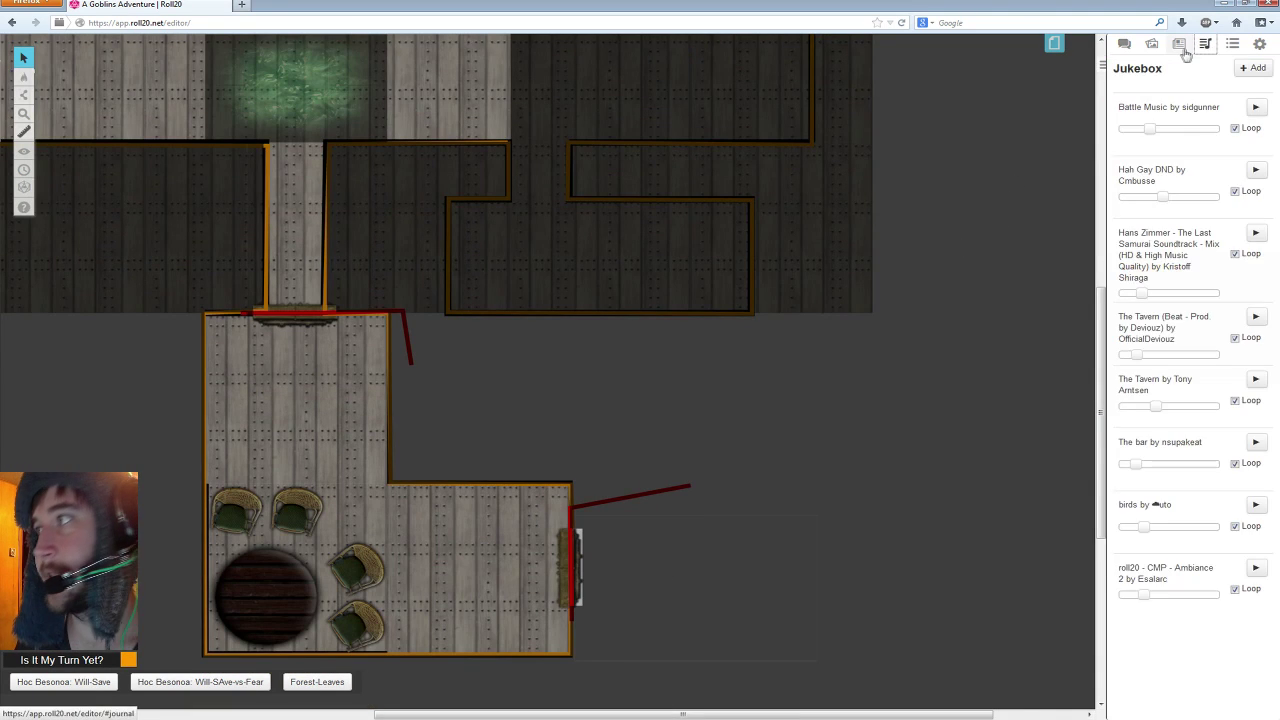
{"action": "left_click", "coordinate": [1180, 46]}
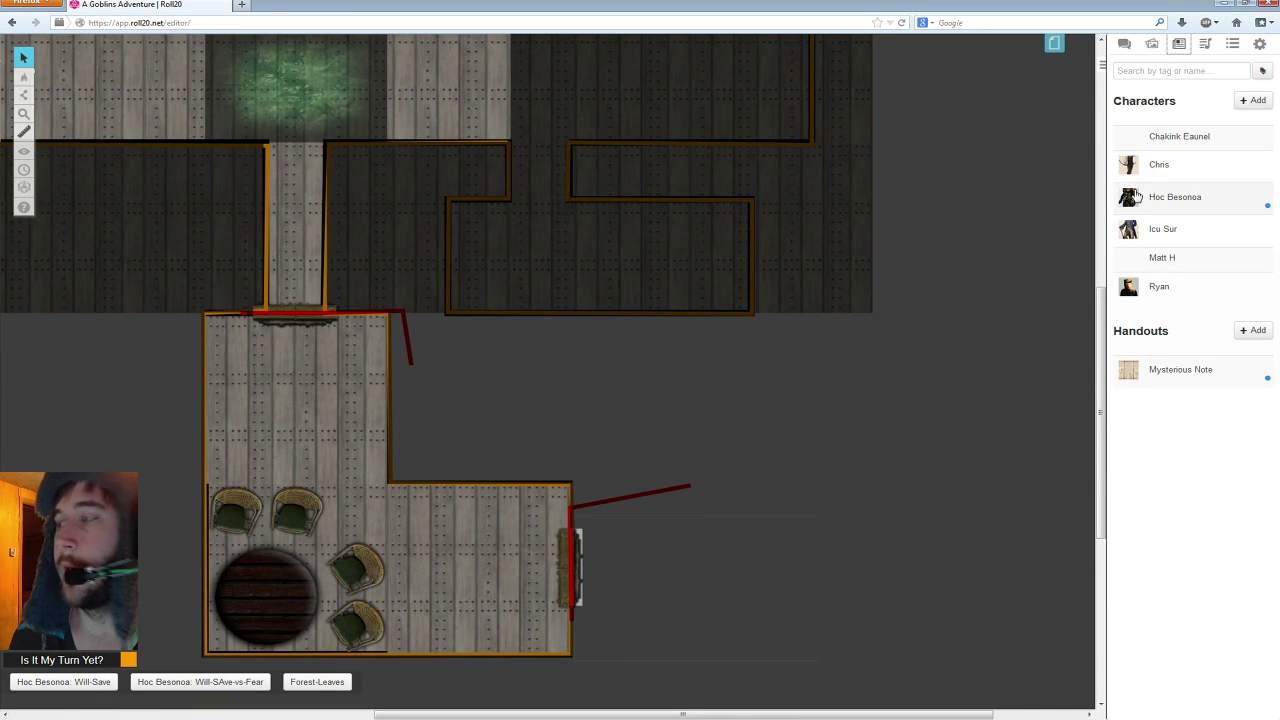
{"action": "left_click", "coordinate": [1160, 170]}
{"action": "left_click_drag", "start_coordinate": [557, 203], "coordinate": [325, 415]}
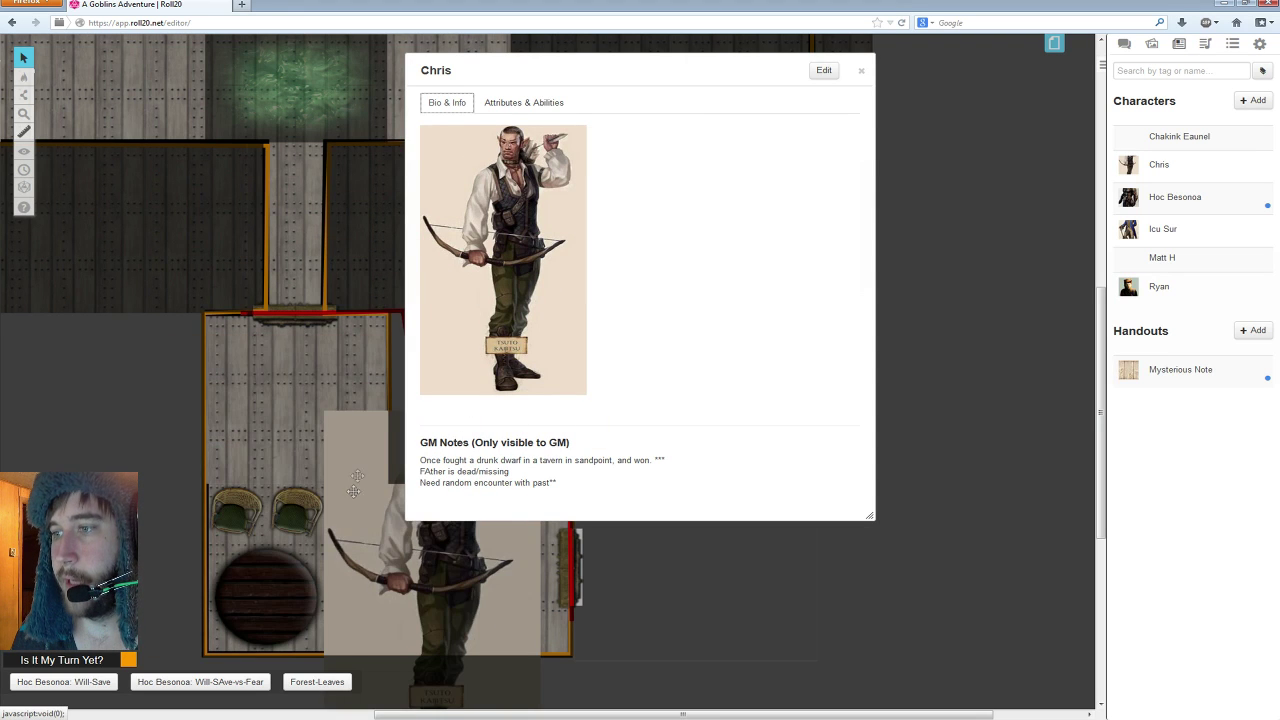
{"action": "left_click_drag", "start_coordinate": [358, 484], "coordinate": [611, 581]}
{"action": "left_click", "coordinate": [861, 70]}
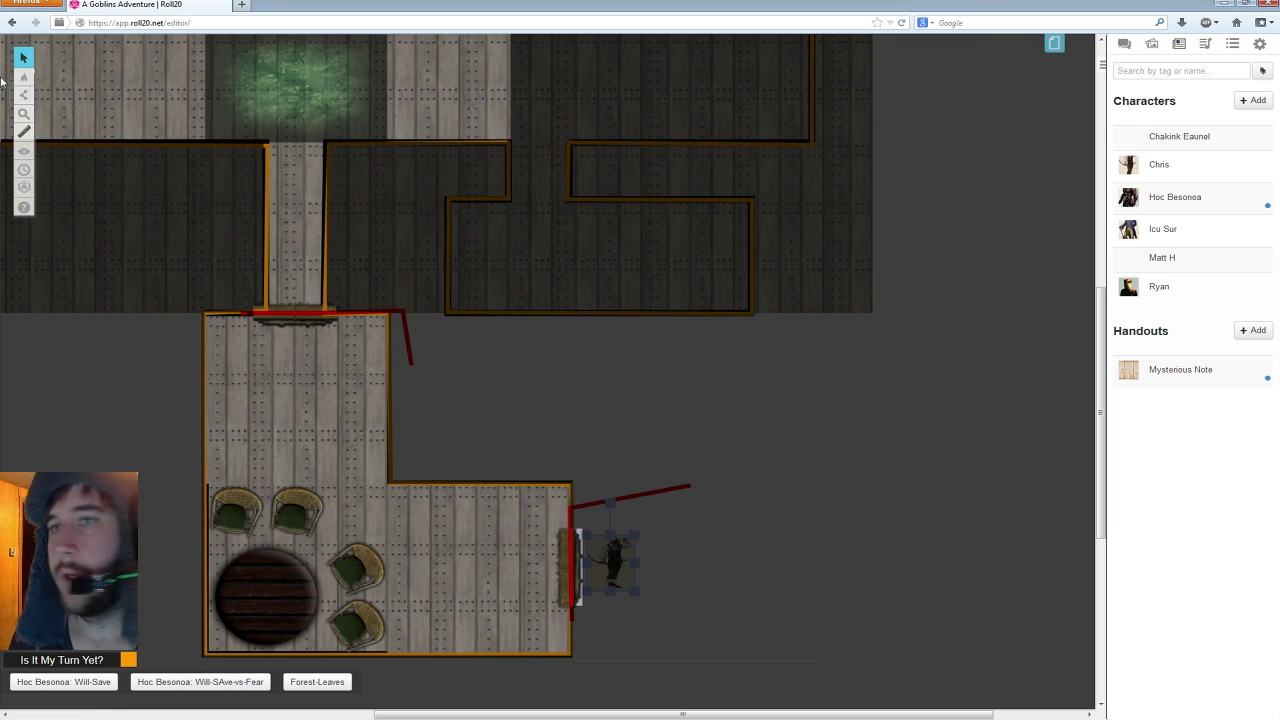
- Reveal the fogged area east of the lower room with a Polygon Reveal along its walls, the northern map's lower edge and around the token
{"action": "mouse_move", "coordinate": [24, 151]}
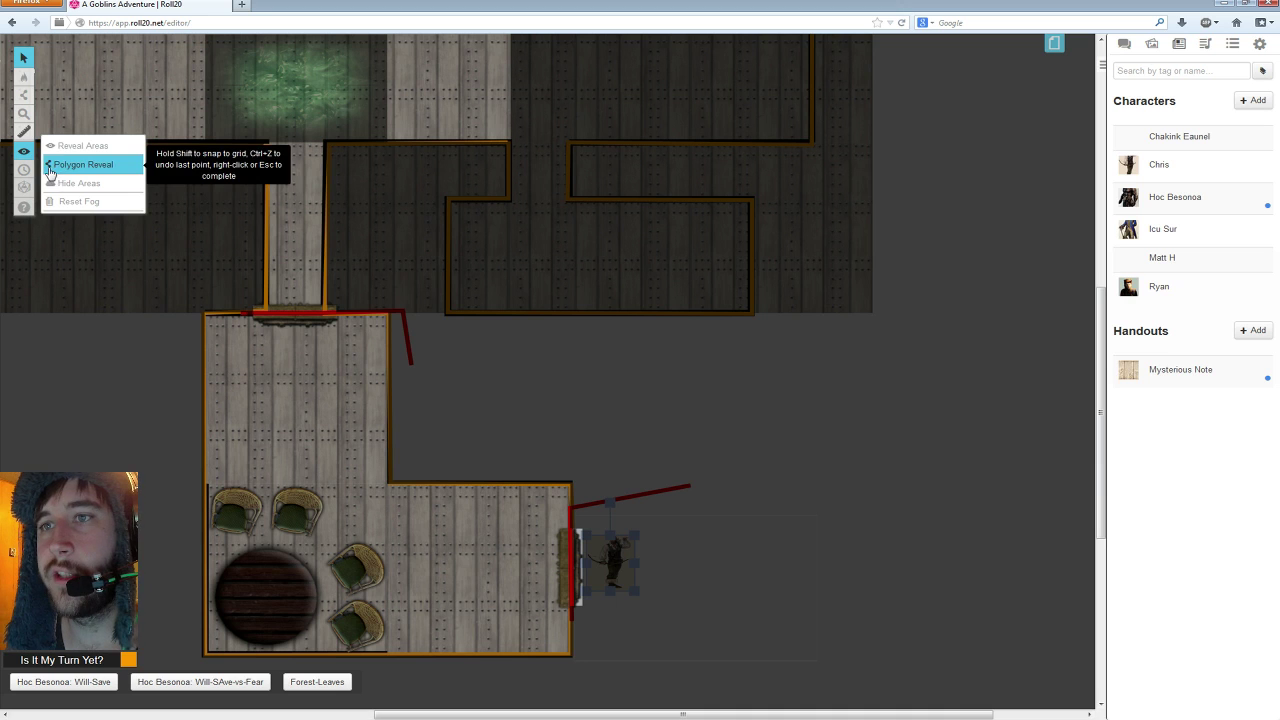
{"action": "left_click", "coordinate": [59, 172]}
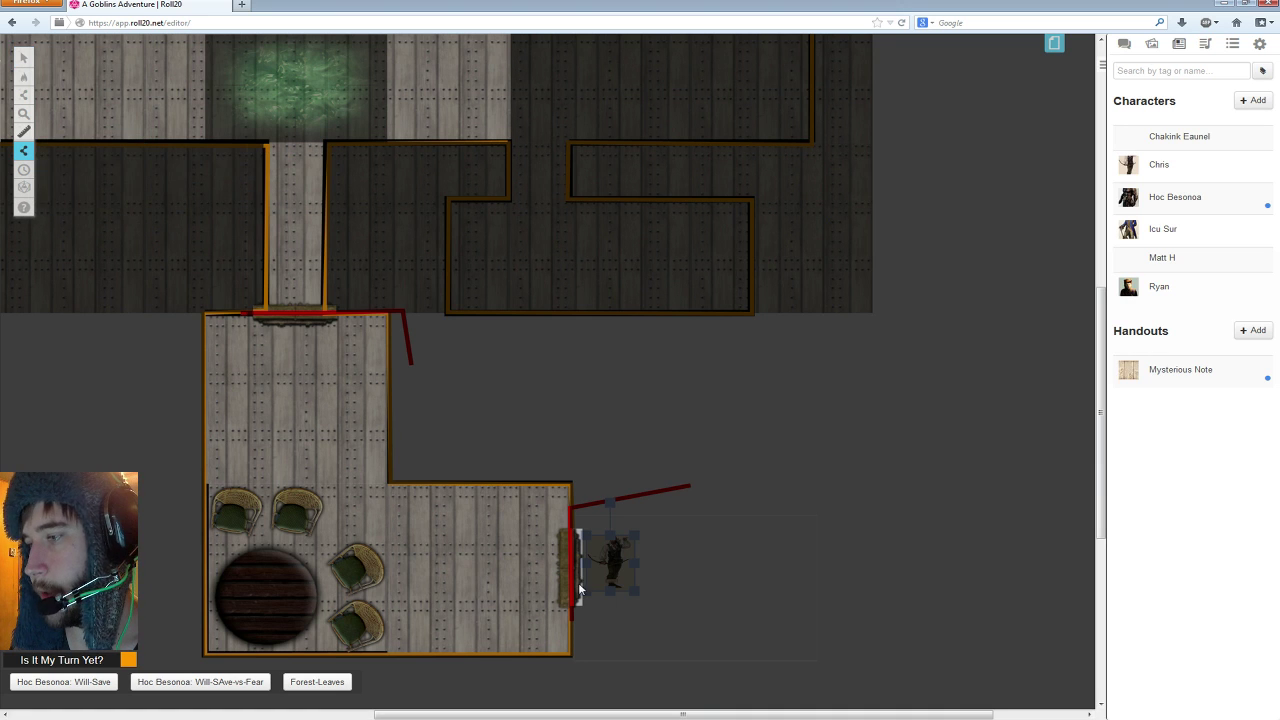
{"action": "left_click", "coordinate": [573, 483]}
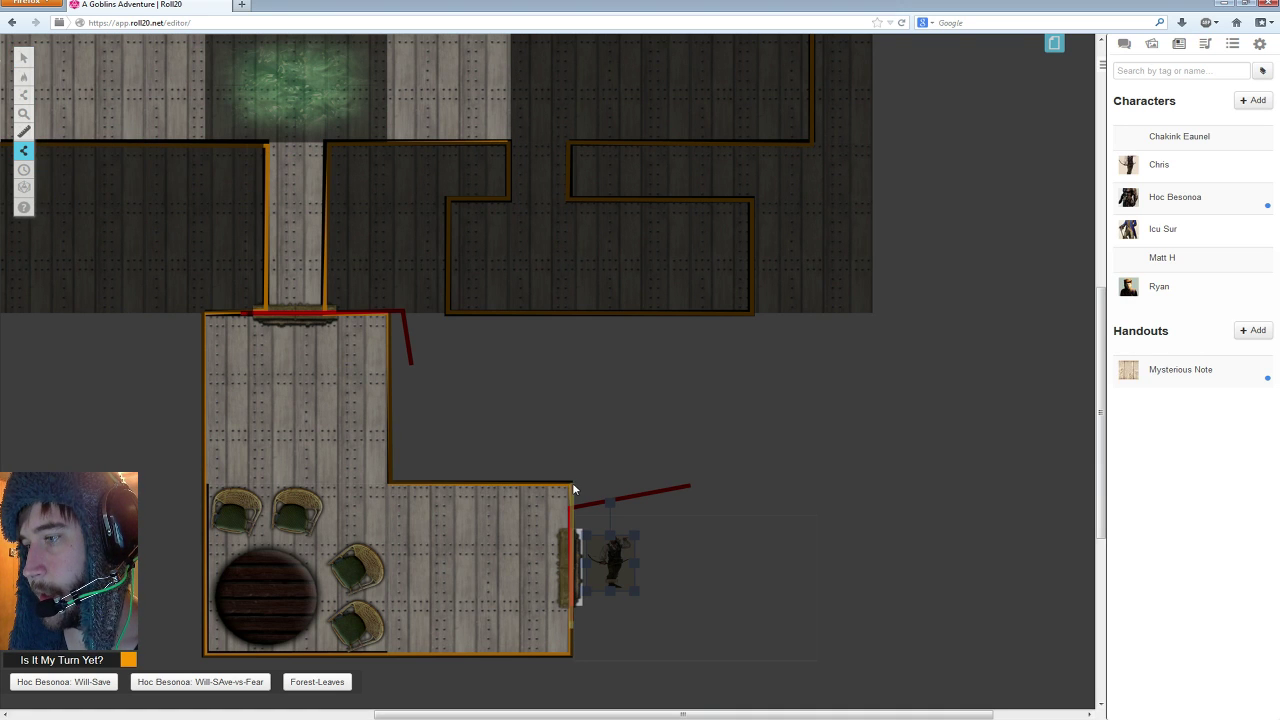
{"action": "left_click", "coordinate": [390, 484]}
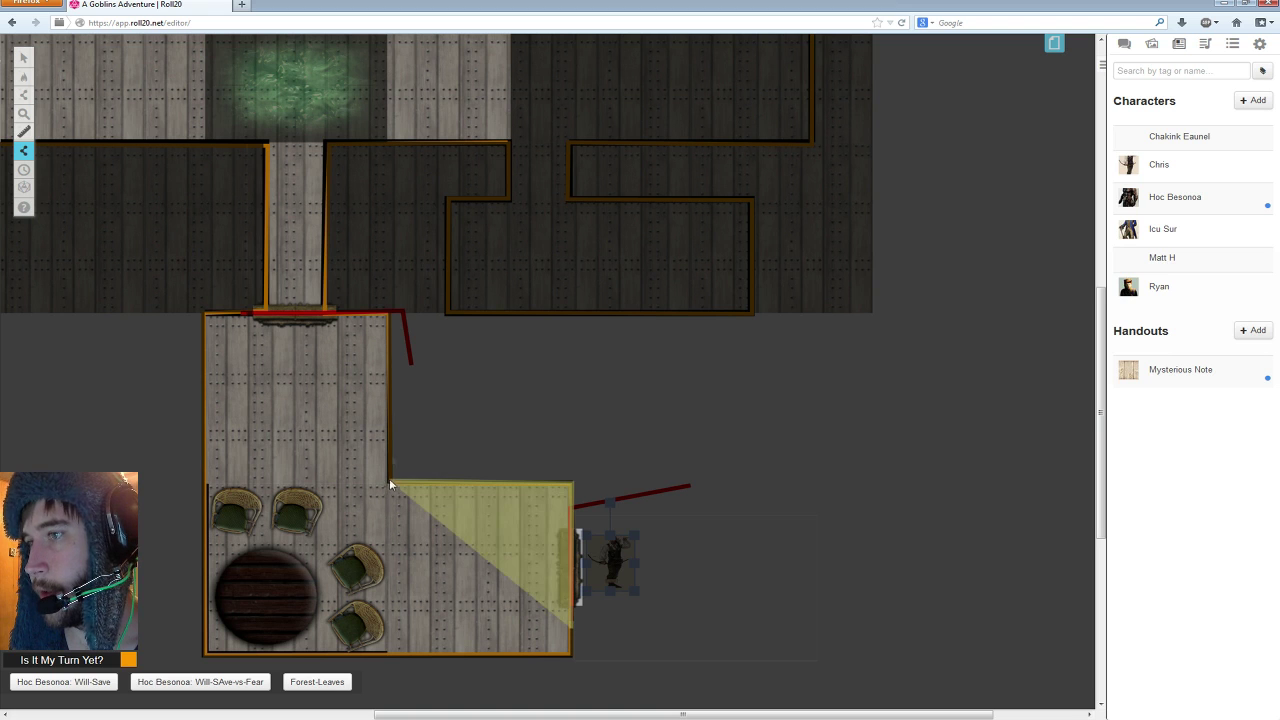
{"action": "left_click", "coordinate": [390, 315]}
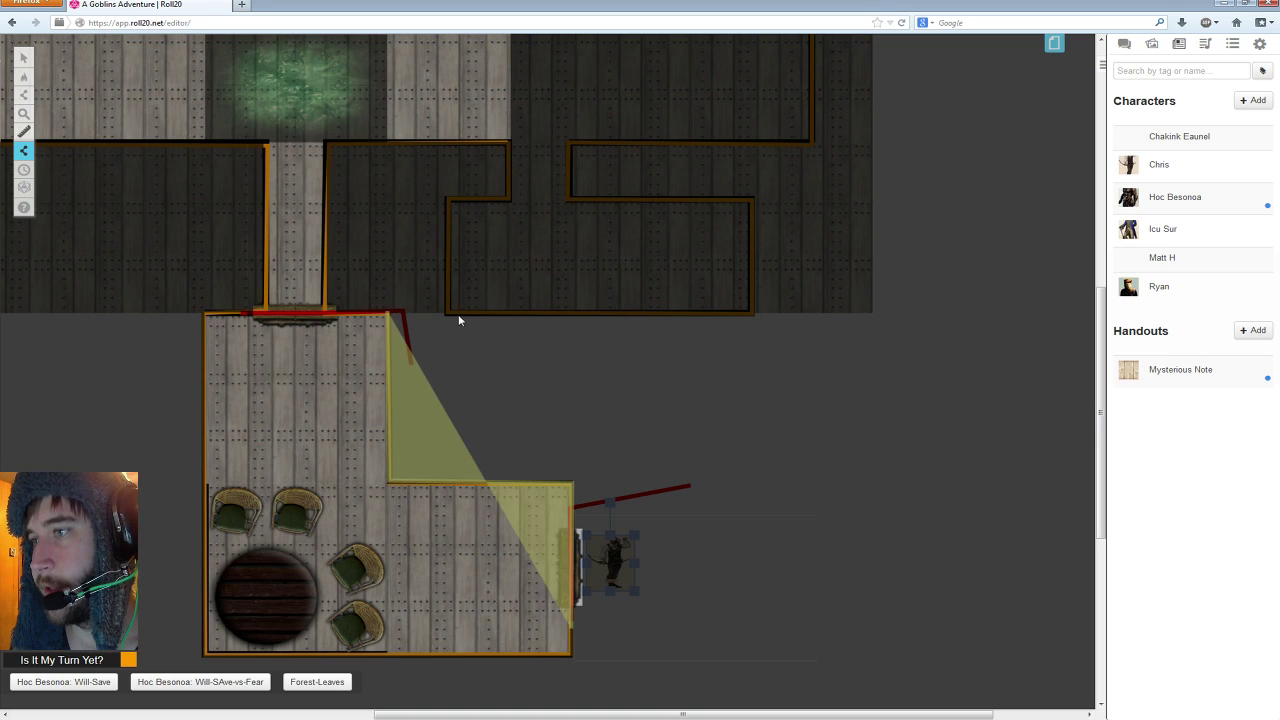
{"action": "left_click", "coordinate": [749, 312]}
{"action": "left_click", "coordinate": [875, 312]}
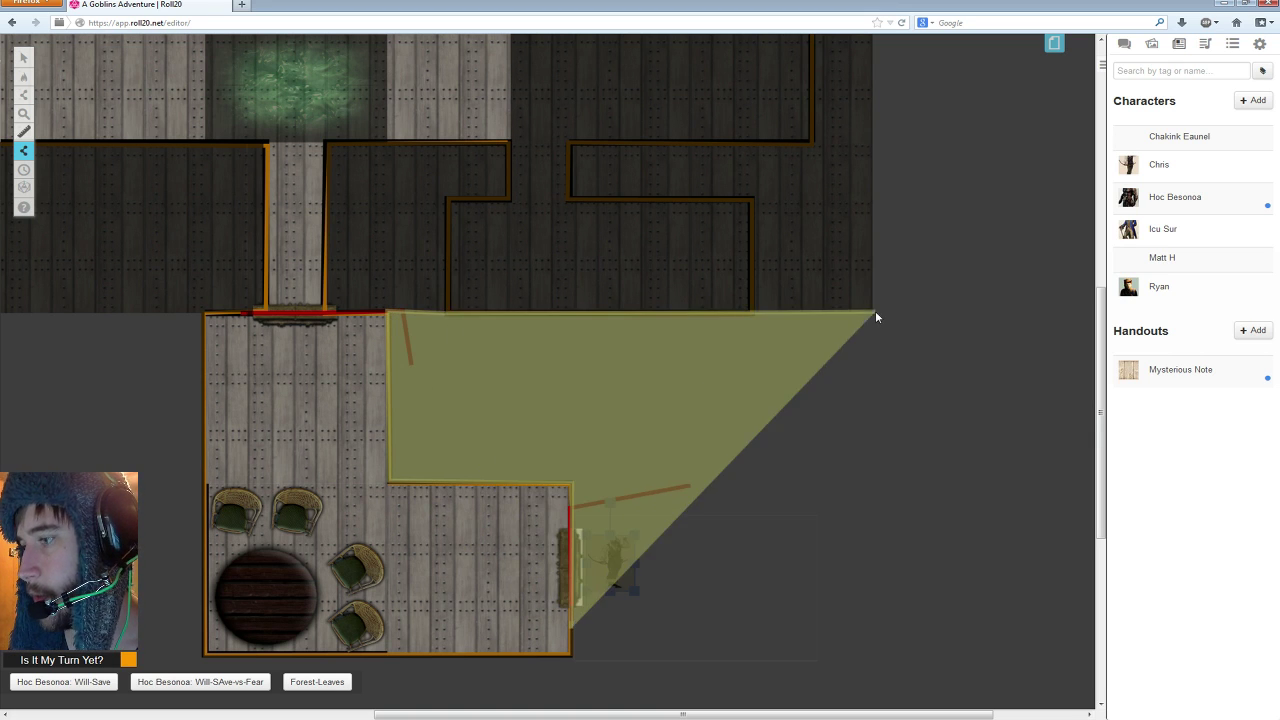
{"action": "left_click", "coordinate": [928, 673]}
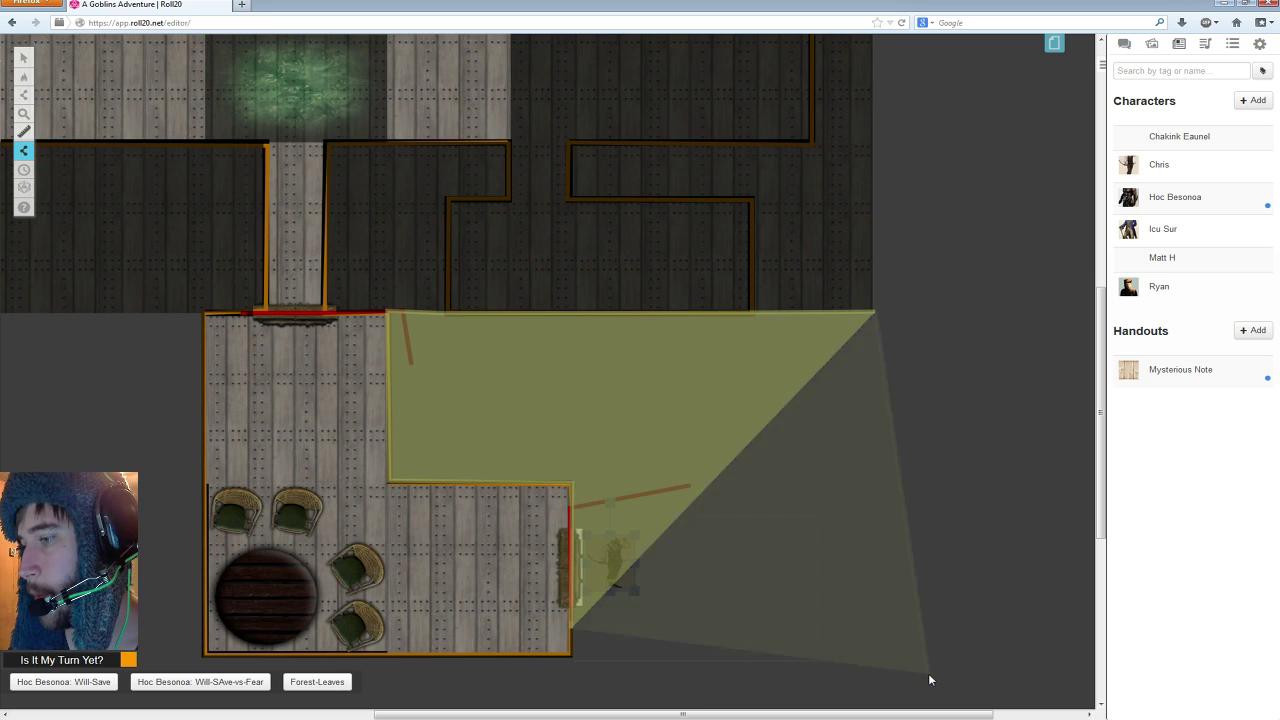
{"action": "double_click", "coordinate": [569, 654]}
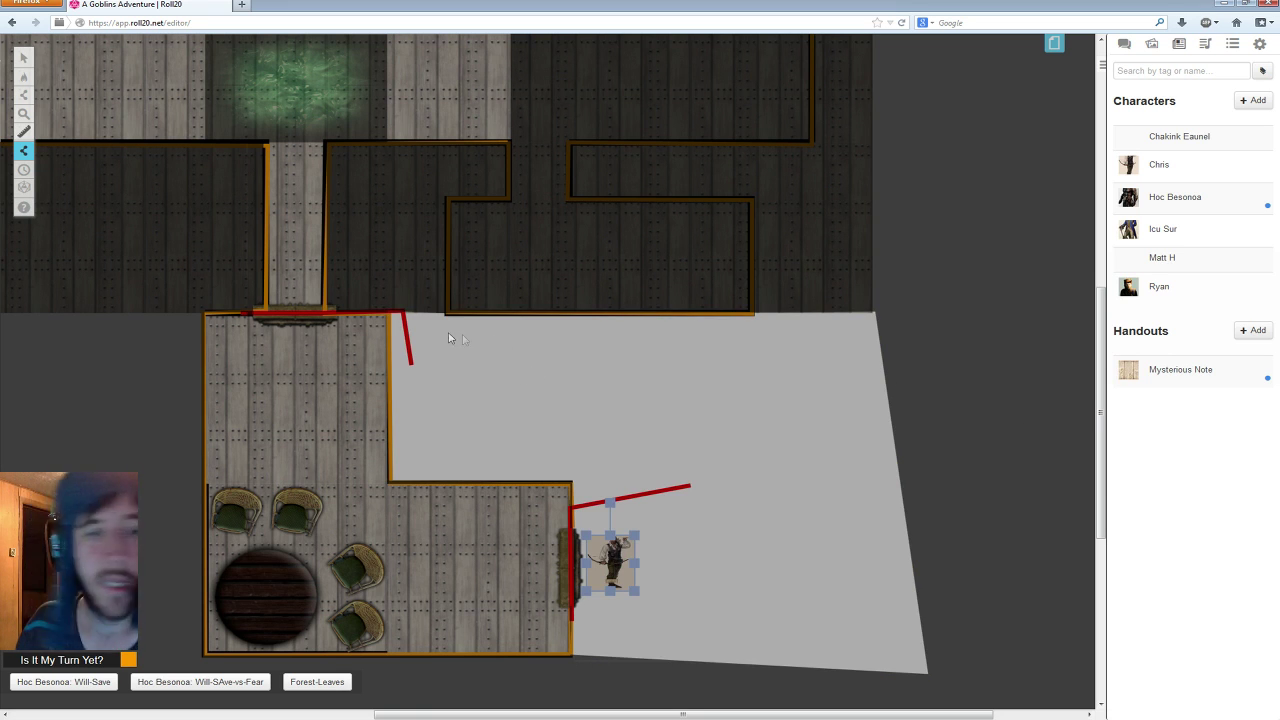
- View the map on the Objects & Tokens layer to look for the archer token, and return to the Dynamic Lighting layer
{"action": "mouse_move", "coordinate": [24, 77]}
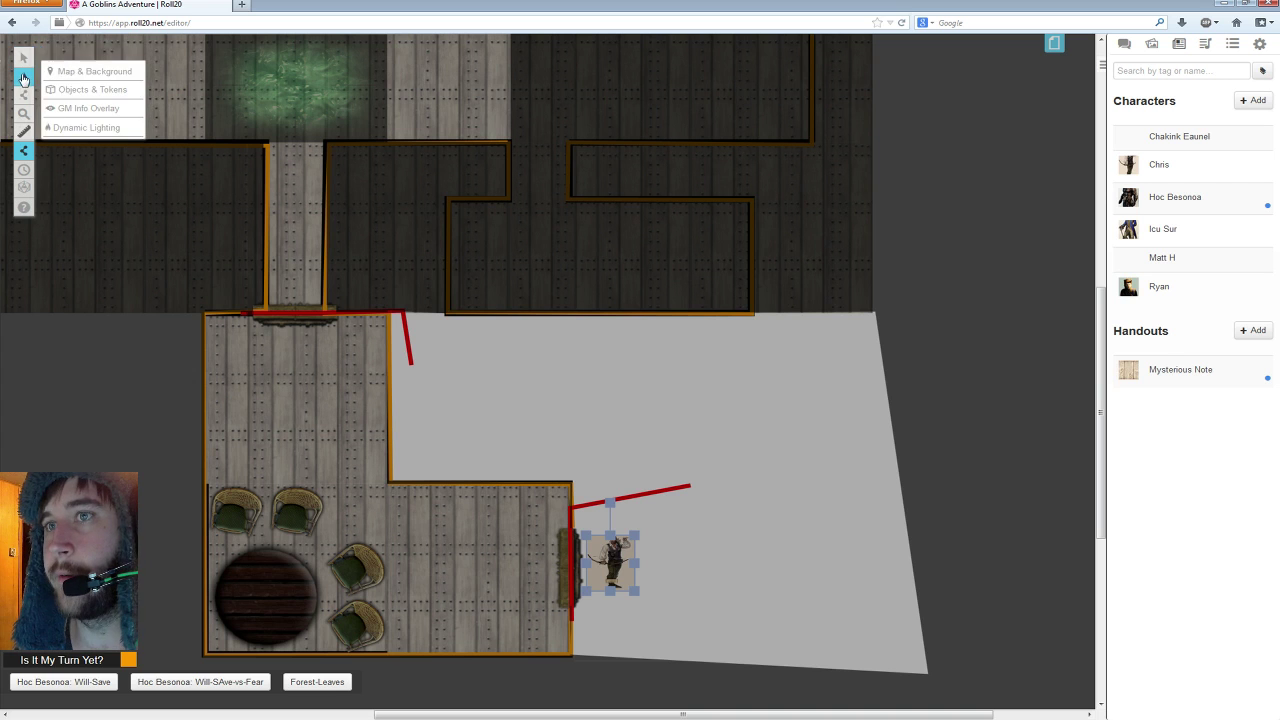
{"action": "left_click", "coordinate": [75, 92]}
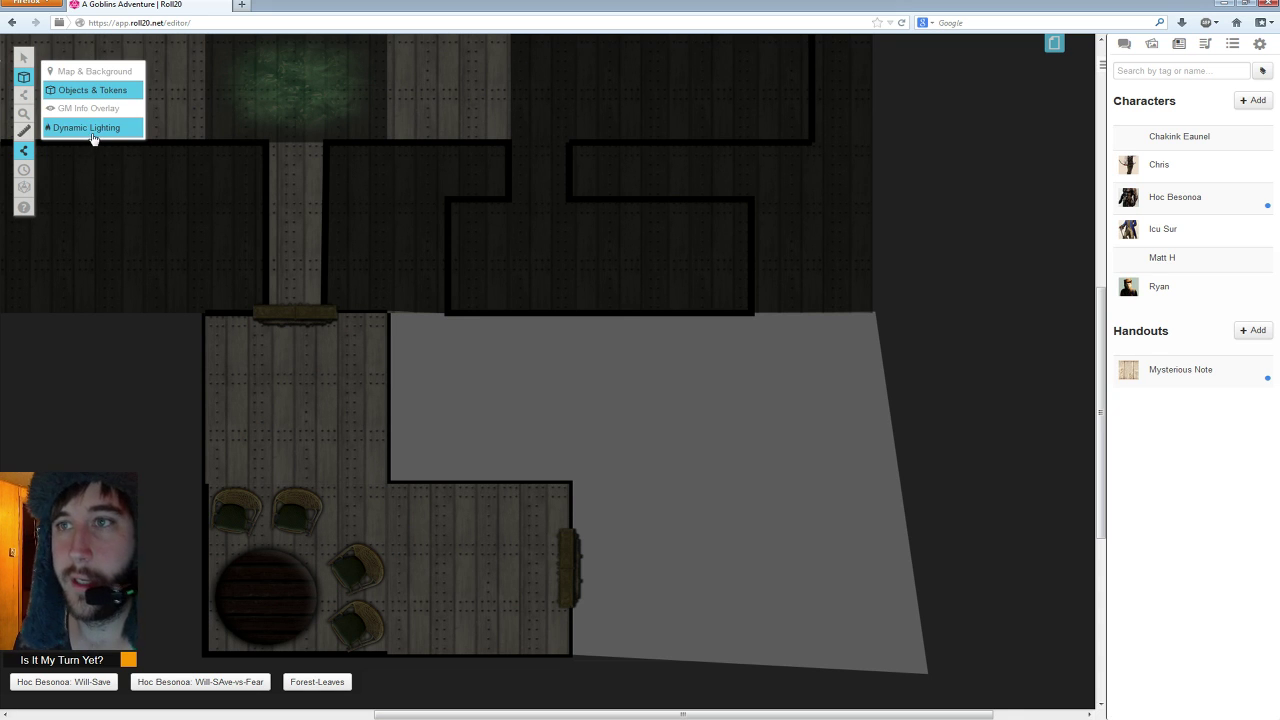
{"action": "left_click", "coordinate": [93, 138]}
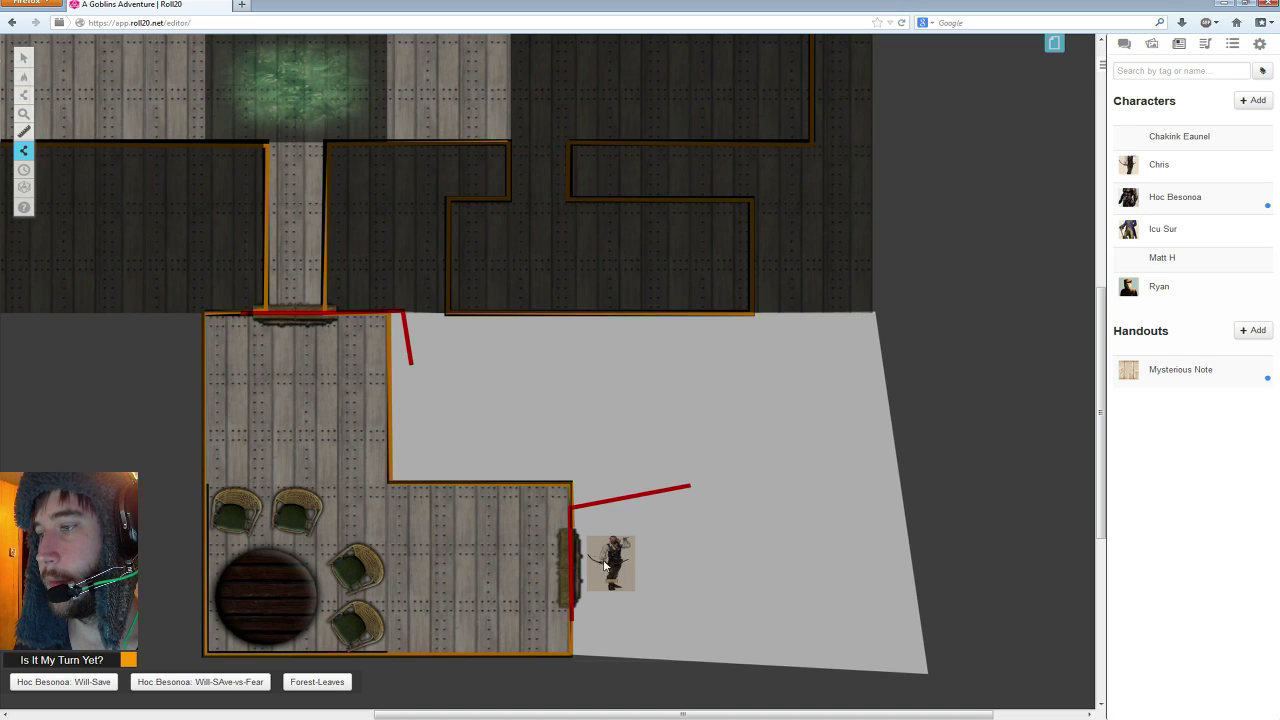
- Move the archer token slightly away from the east door and transfer it to the Token Layer
{"action": "left_click", "coordinate": [62, 48]}
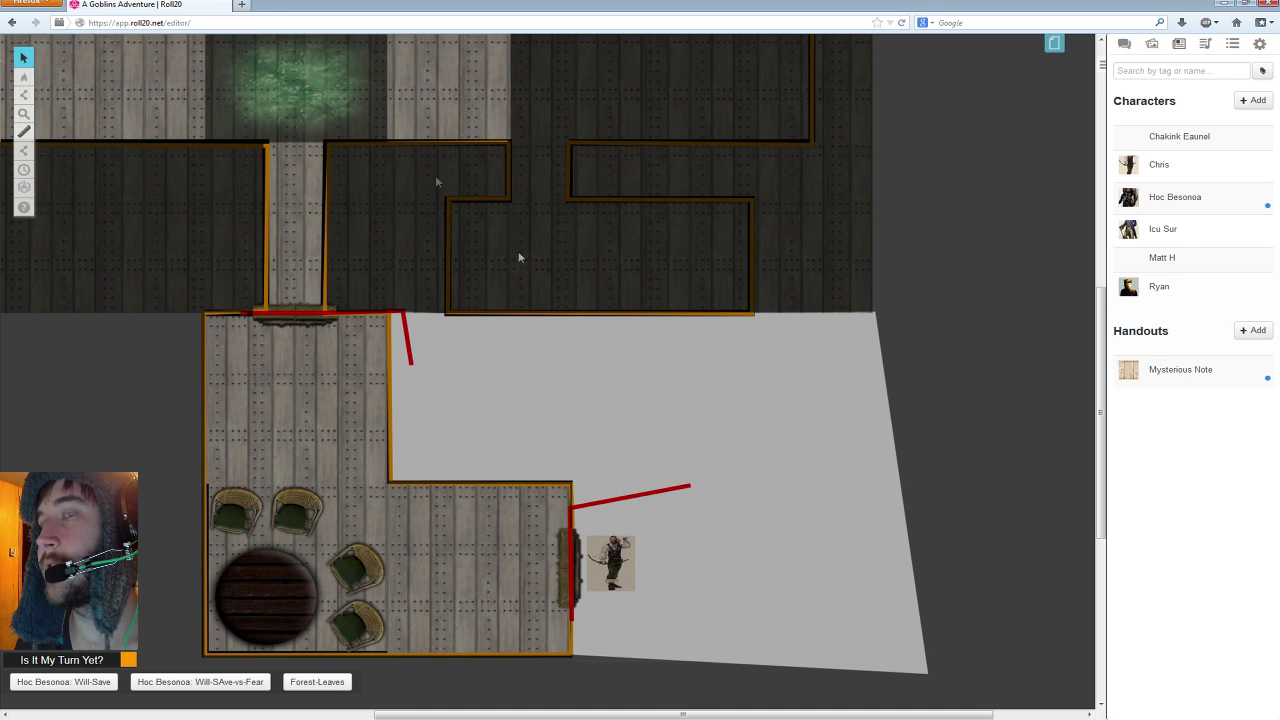
{"action": "mouse_move", "coordinate": [622, 580]}
{"action": "left_mouse_down"}
{"action": "mouse_move", "coordinate": [667, 557]}
{"action": "mouse_move", "coordinate": [640, 568]}
{"action": "left_mouse_up"}
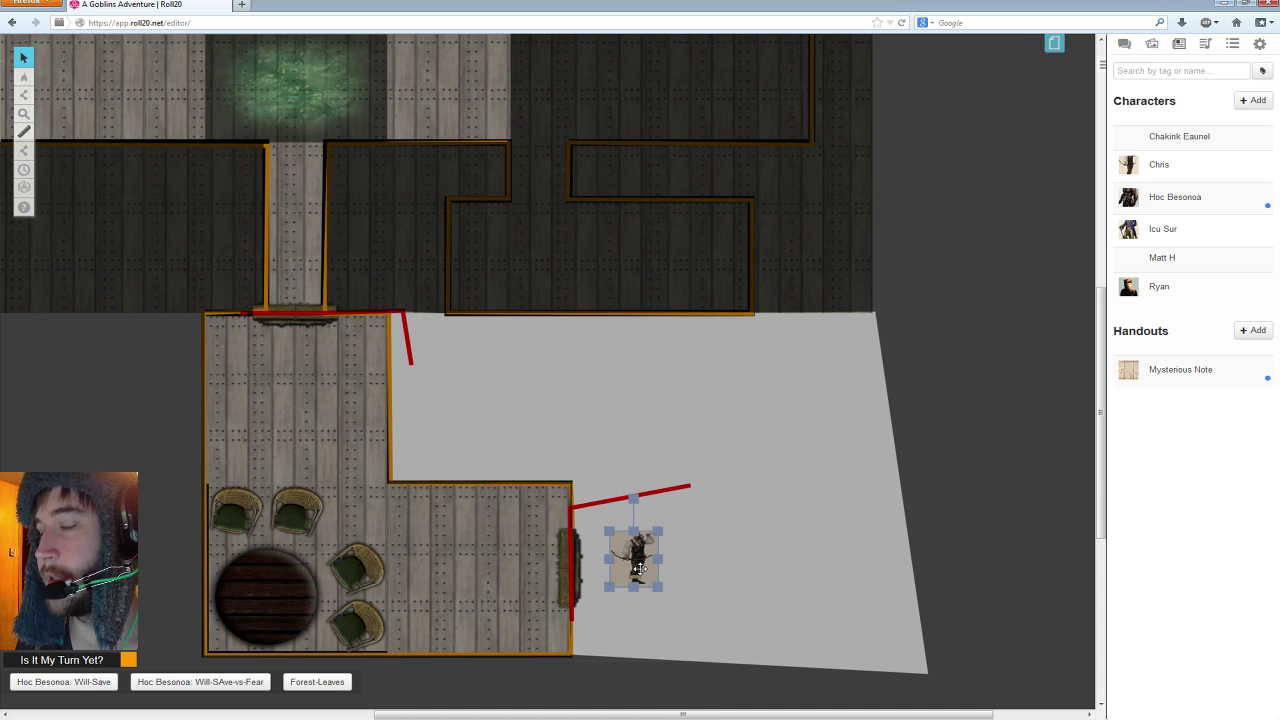
{"action": "right_click", "coordinate": [637, 562]}
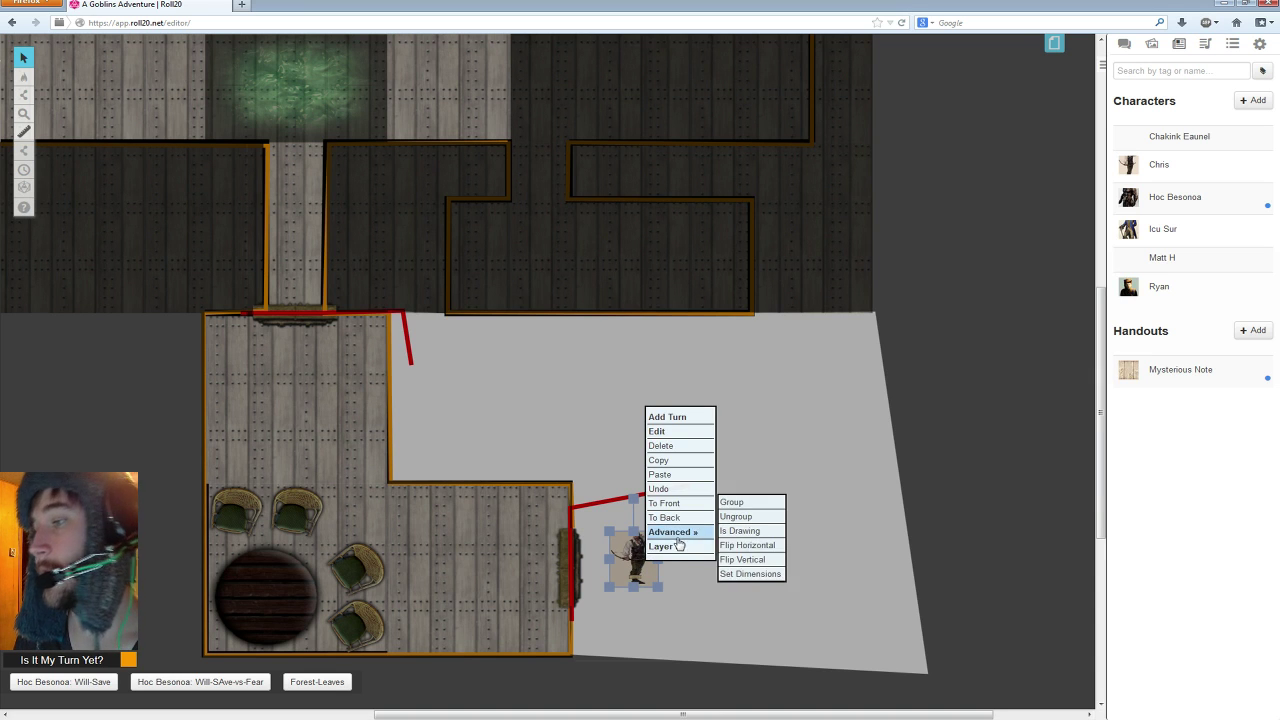
{"action": "mouse_move", "coordinate": [685, 553]}
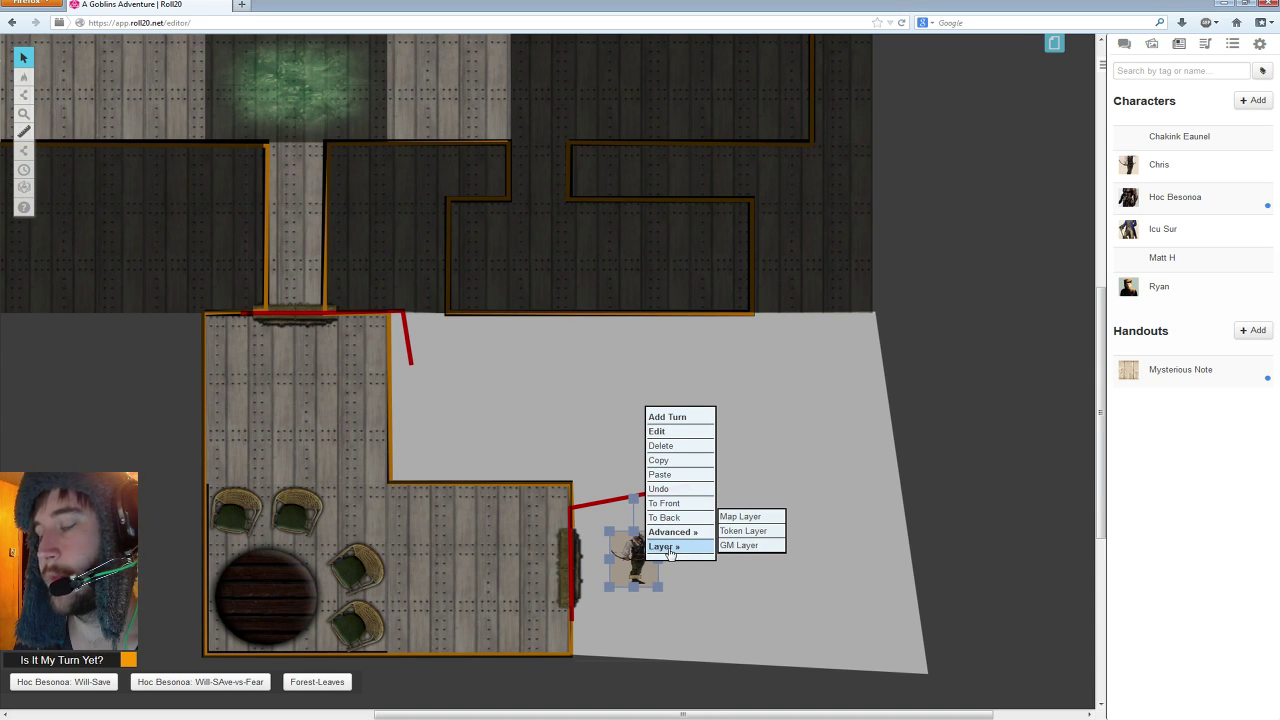
{"action": "left_click", "coordinate": [745, 532]}
{"action": "mouse_move", "coordinate": [25, 78]}
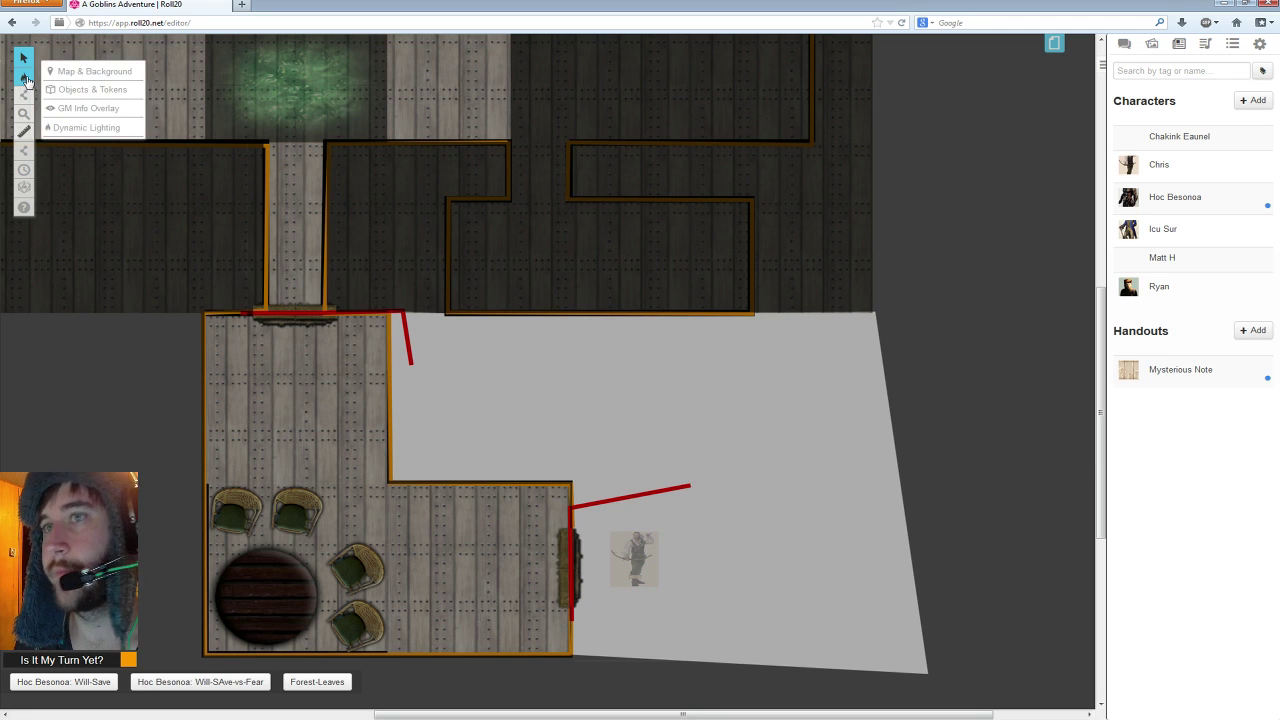
- On the Objects & Tokens layer, shift the archer token beside the lower room's east door and make it emit light with a 40 ft radius
{"action": "left_click", "coordinate": [70, 91]}
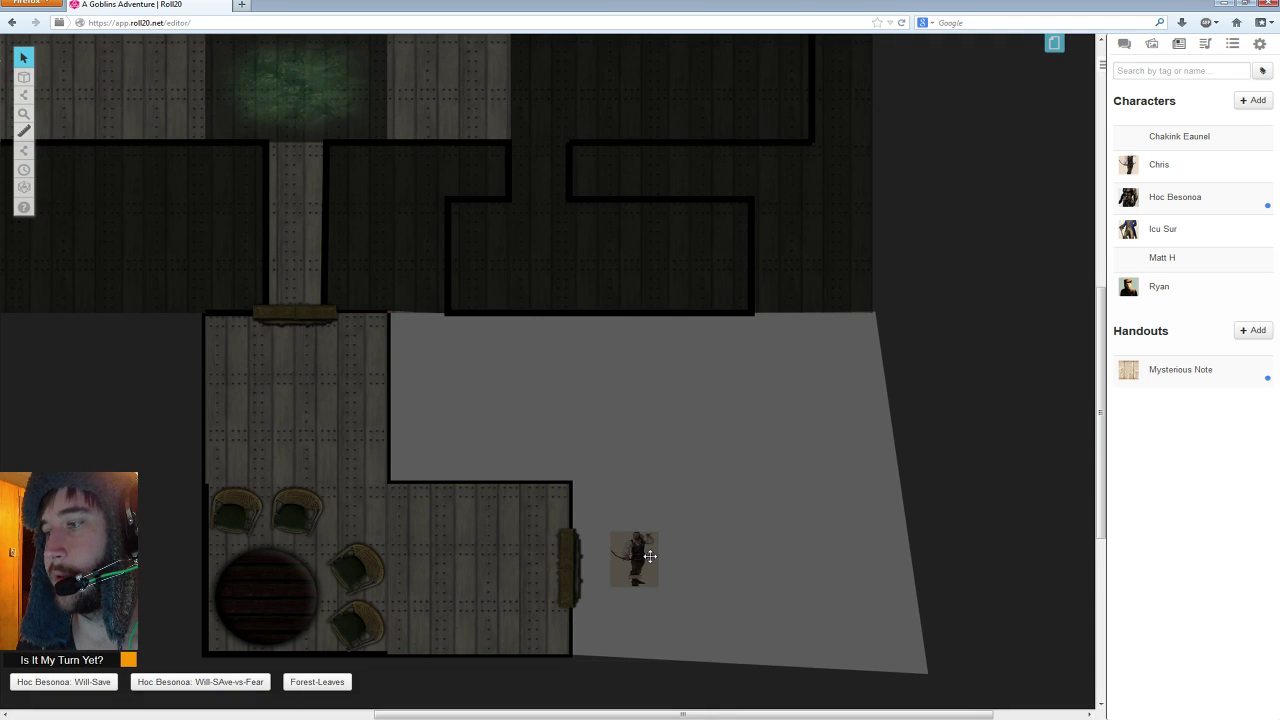
{"action": "left_click_drag", "start_coordinate": [650, 556], "coordinate": [628, 565]}
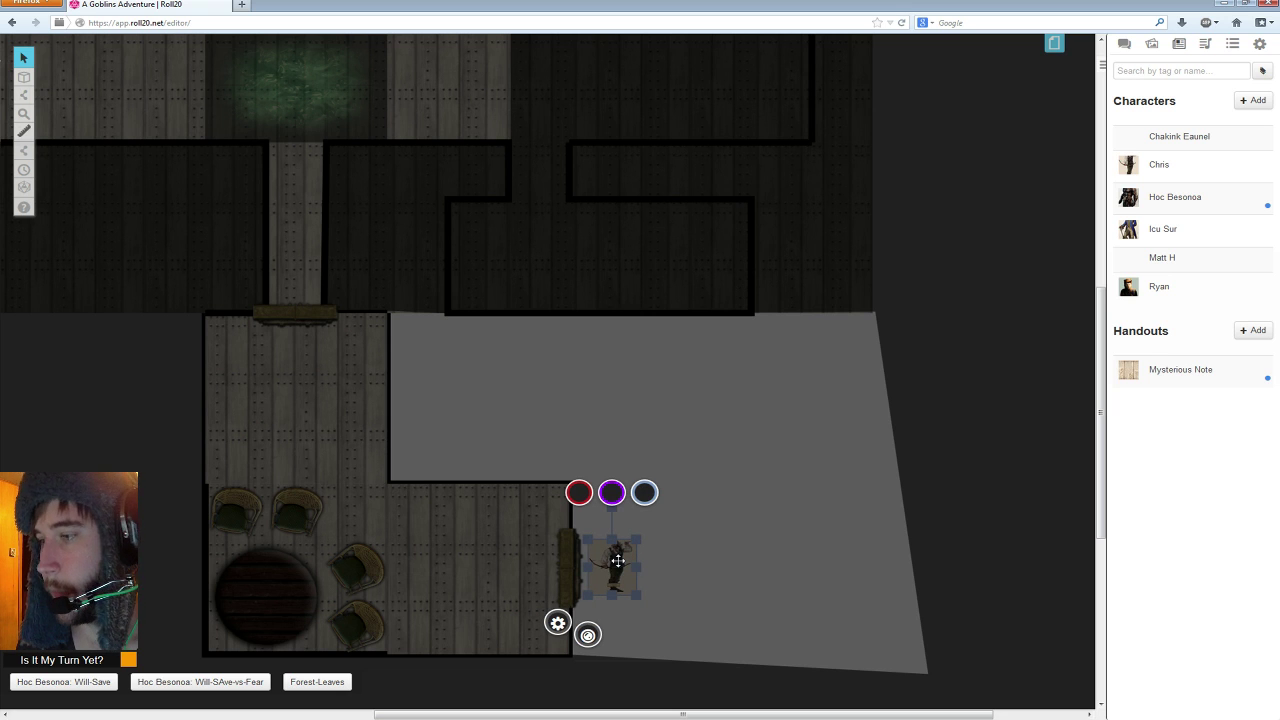
{"action": "double_click", "coordinate": [618, 561]}
{"action": "left_click", "coordinate": [646, 384]}
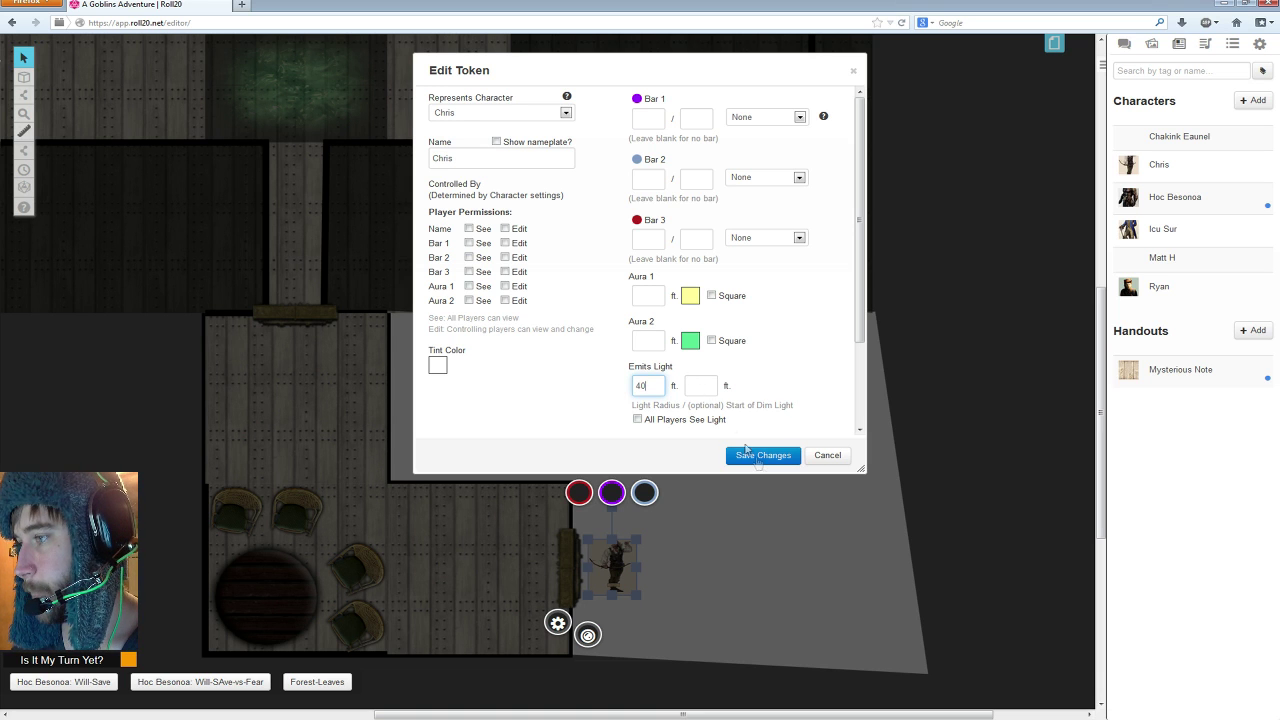
{"action": "left_click", "coordinate": [758, 458]}
- Move the archer token into the open area northeast of the east door, and back inside the lower room's eastern section
{"action": "left_click_drag", "start_coordinate": [622, 558], "coordinate": [786, 445]}
{"action": "left_click", "coordinate": [954, 226]}
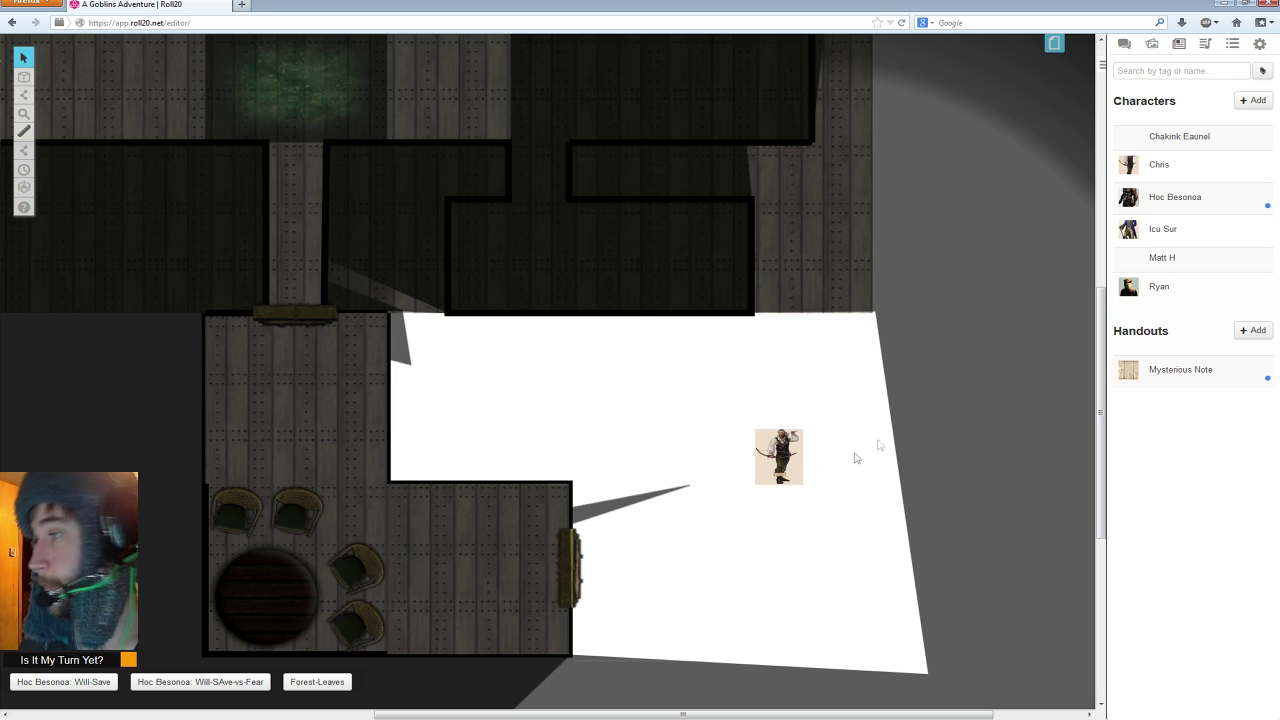
{"action": "left_click_drag", "start_coordinate": [775, 458], "coordinate": [491, 562]}
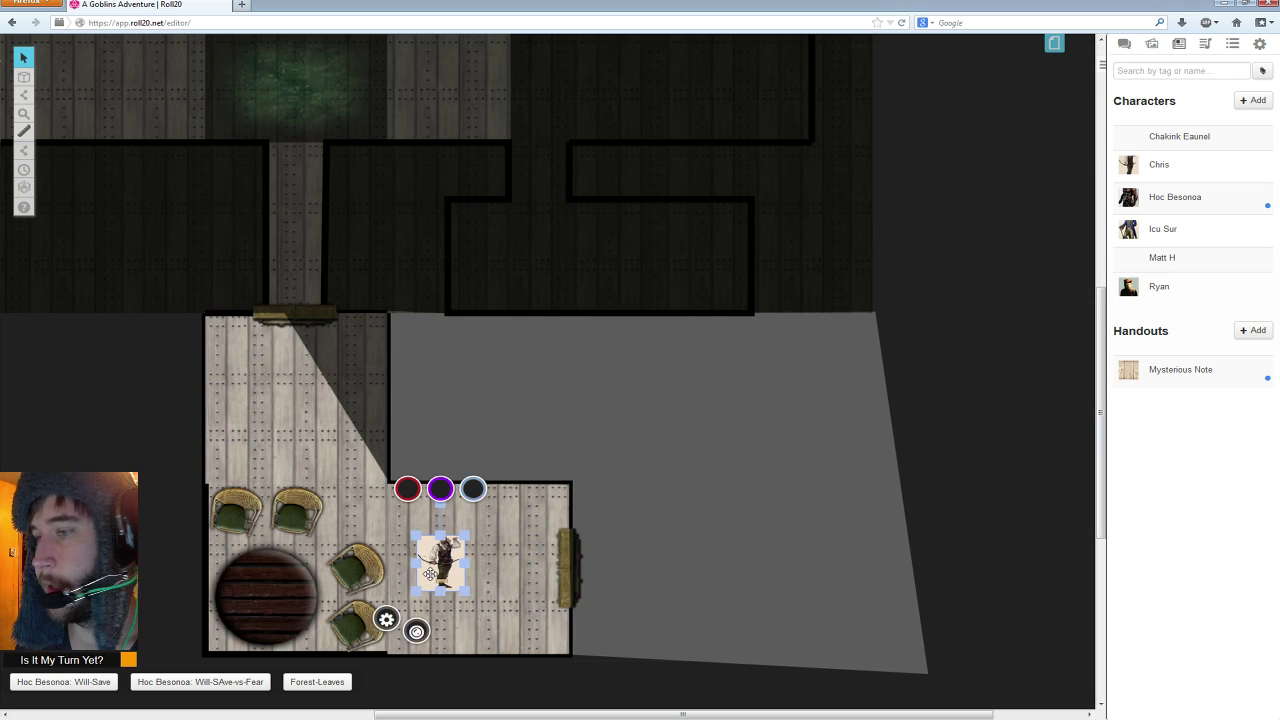
{"action": "left_click_drag", "start_coordinate": [430, 574], "coordinate": [447, 574]}
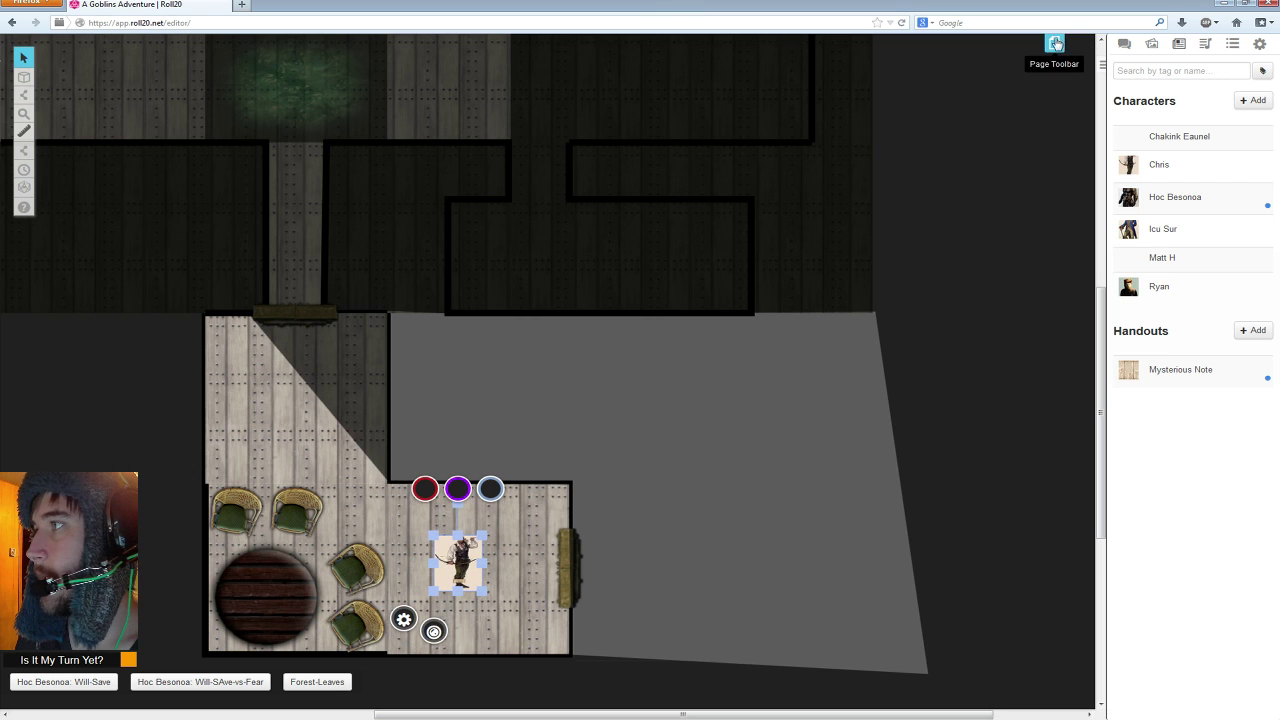
- Raise the current page's GM Opacity to the maximum in its page settings
{"action": "left_click", "coordinate": [1055, 44]}
{"action": "left_click", "coordinate": [667, 49]}
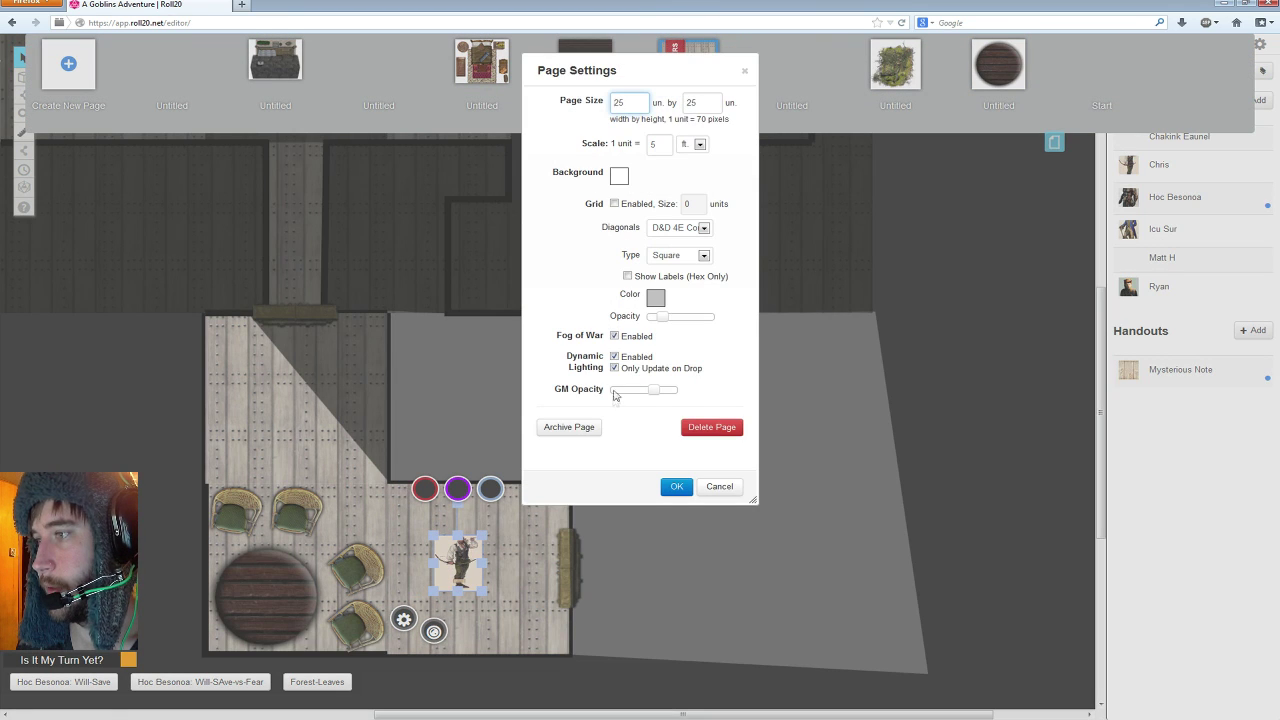
{"action": "left_click_drag", "start_coordinate": [654, 392], "coordinate": [678, 390]}
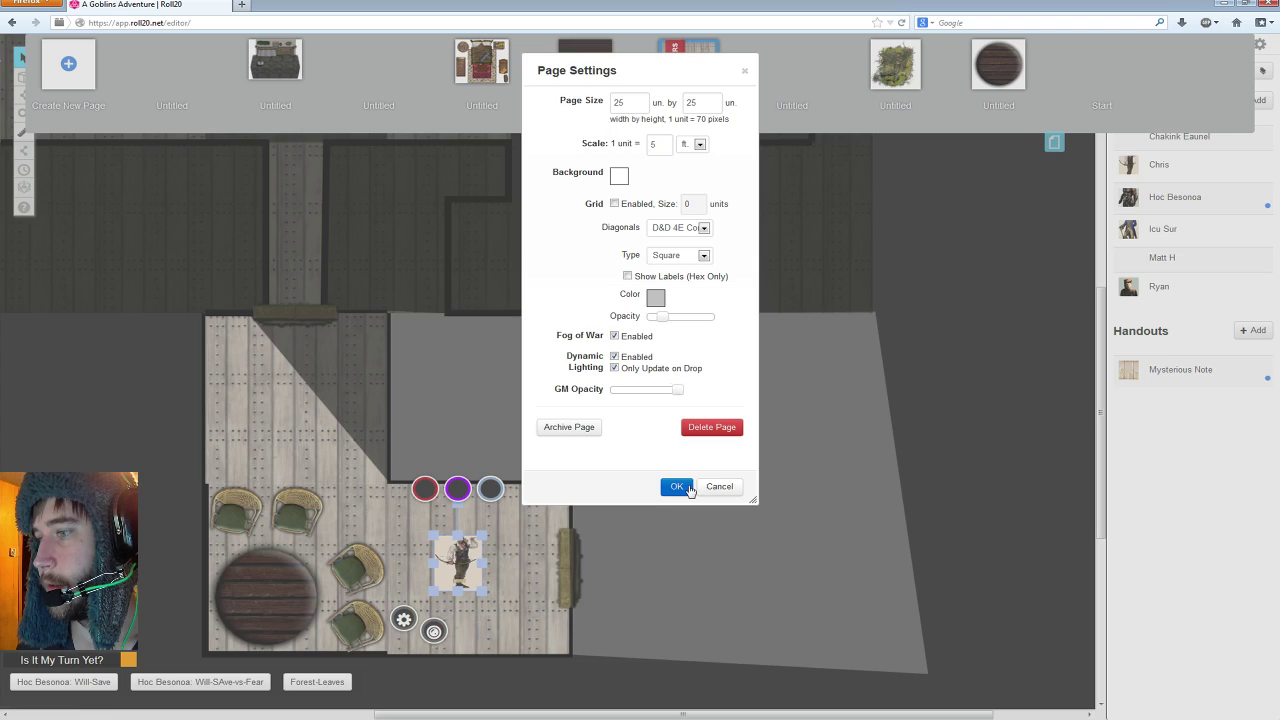
{"action": "left_click", "coordinate": [688, 489]}
- Move the archer token into the passage north of the lower room, and on into the main corridor west of the green pool
{"action": "left_click_drag", "start_coordinate": [451, 574], "coordinate": [308, 262]}
{"action": "scroll", "coordinate": [366, 282], "scroll_direction": "up", "scroll_amount": 3}
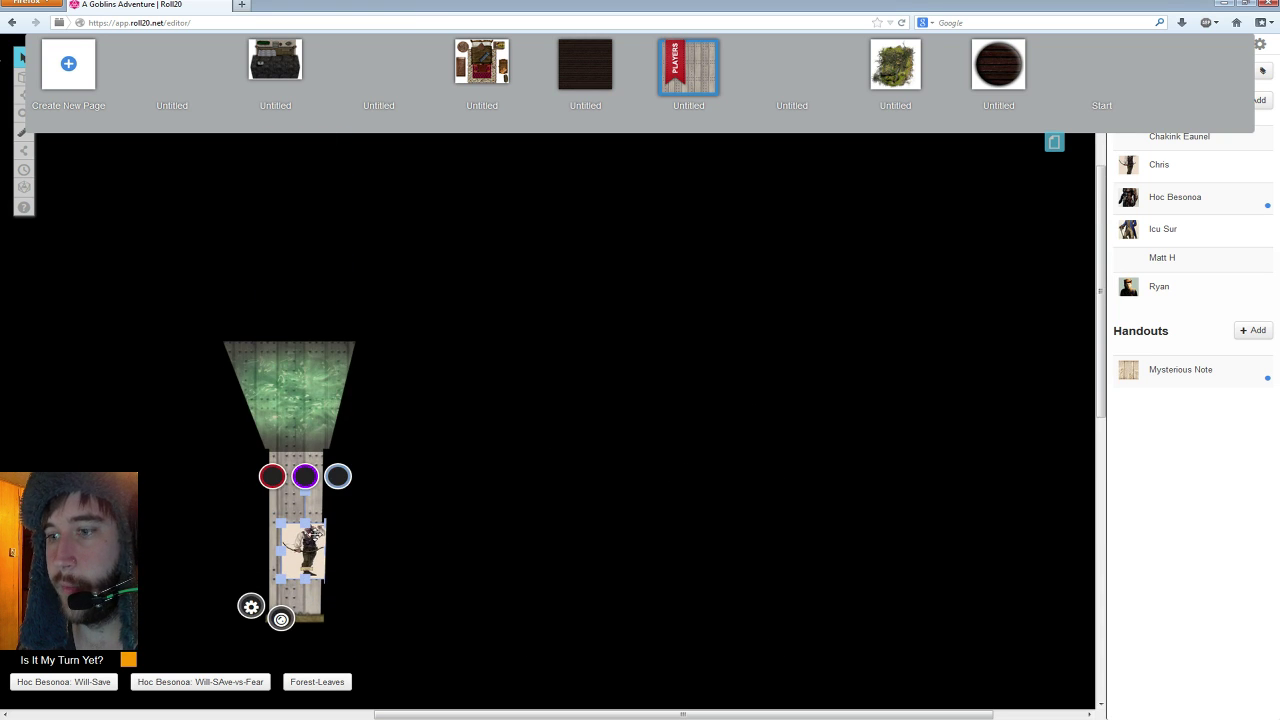
{"action": "left_click_drag", "start_coordinate": [308, 547], "coordinate": [87, 397]}
{"action": "left_click_drag", "start_coordinate": [426, 713], "coordinate": [201, 713]}
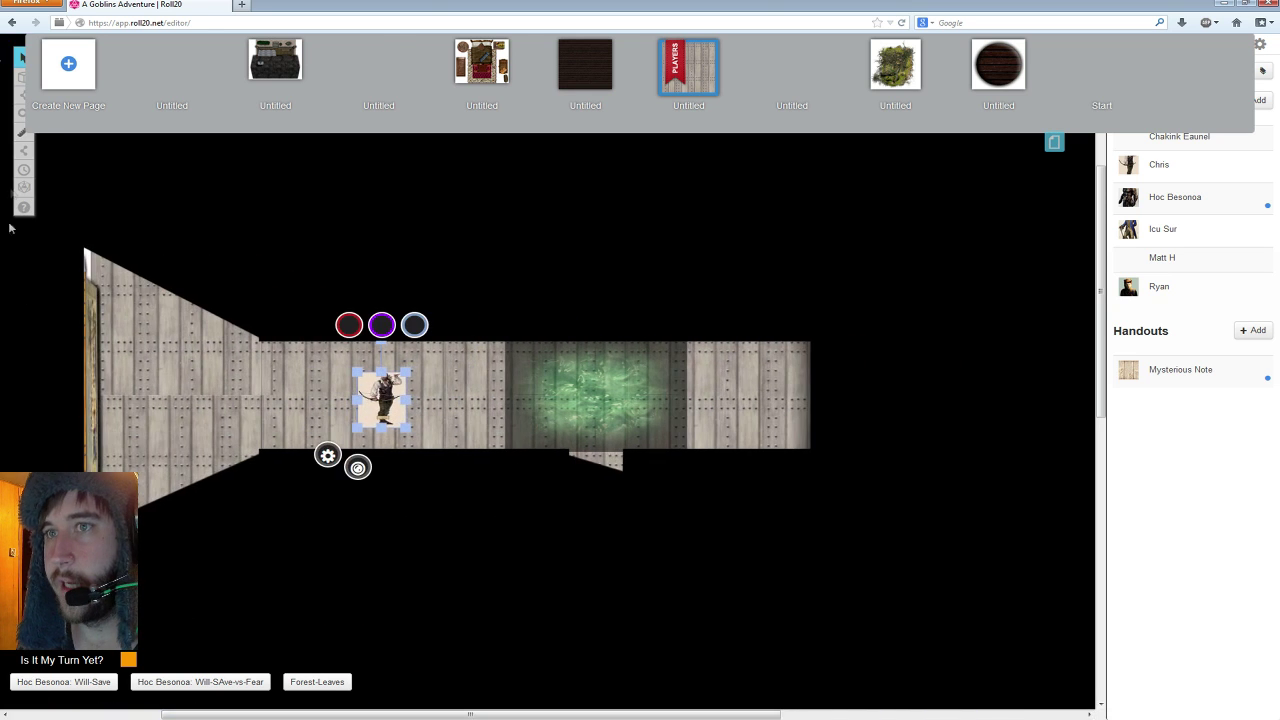
- Close the page overview and set the map's zoom level to 100%
{"action": "left_click", "coordinate": [1056, 144]}
{"action": "left_click", "coordinate": [24, 113]}
{"action": "left_click", "coordinate": [97, 108]}
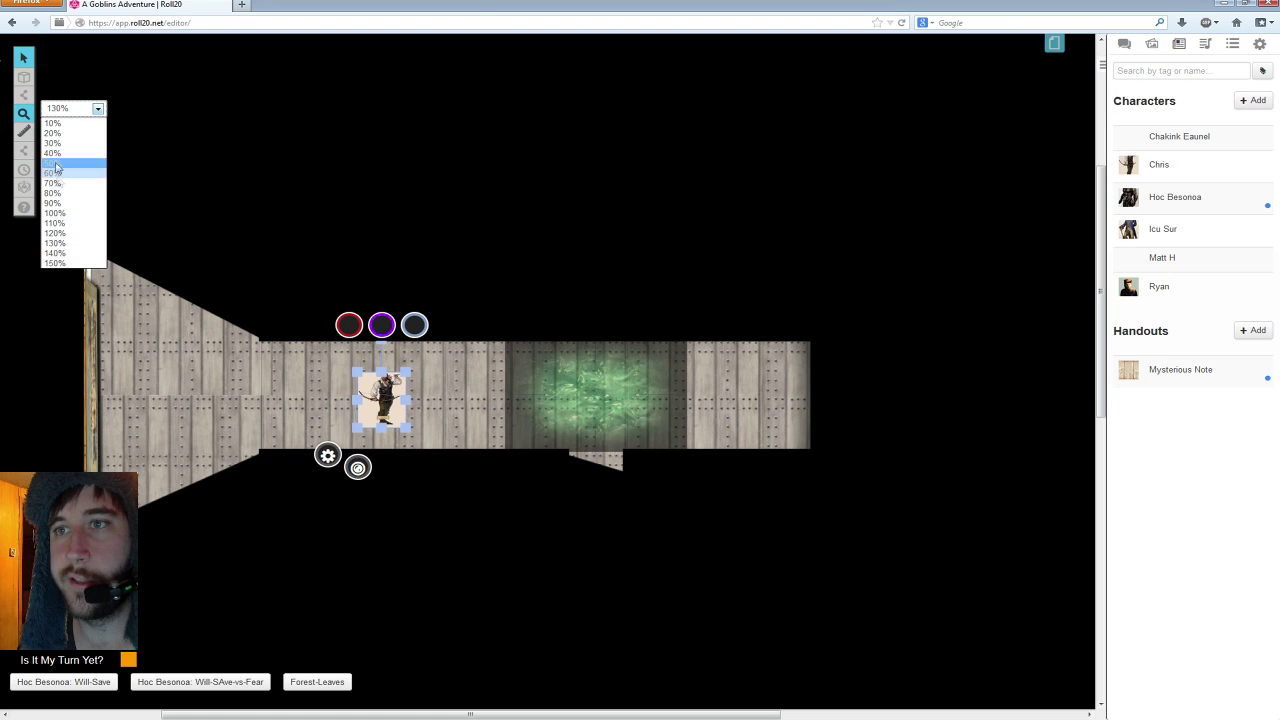
{"action": "left_click", "coordinate": [62, 224]}
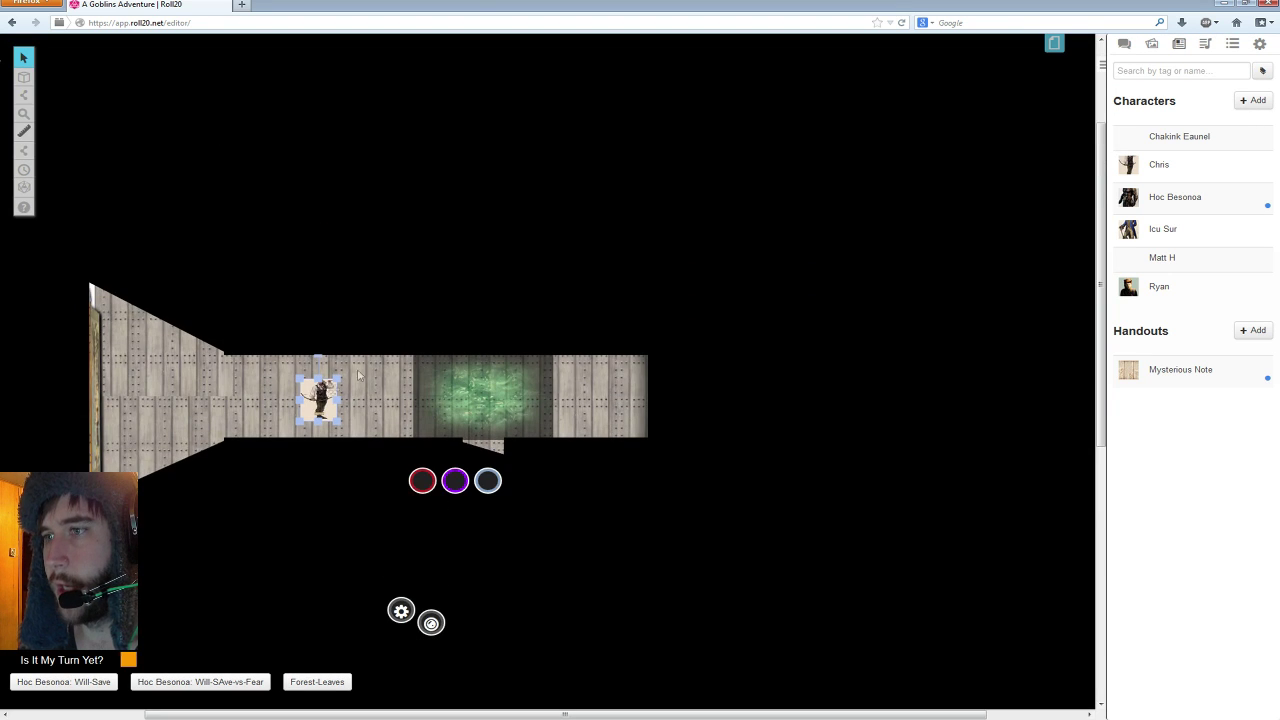
- Lower the current page's GM Opacity to slightly below the maximum in its page settings
{"action": "left_click", "coordinate": [1054, 42]}
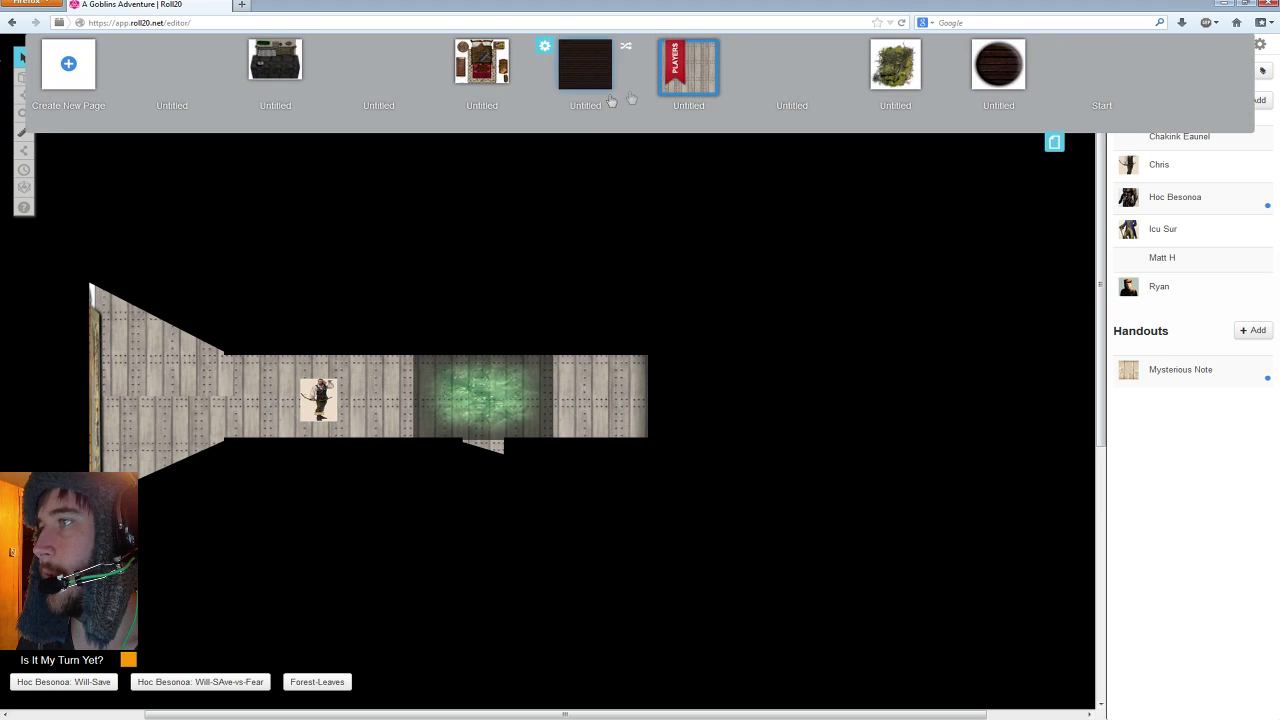
{"action": "left_click", "coordinate": [651, 50]}
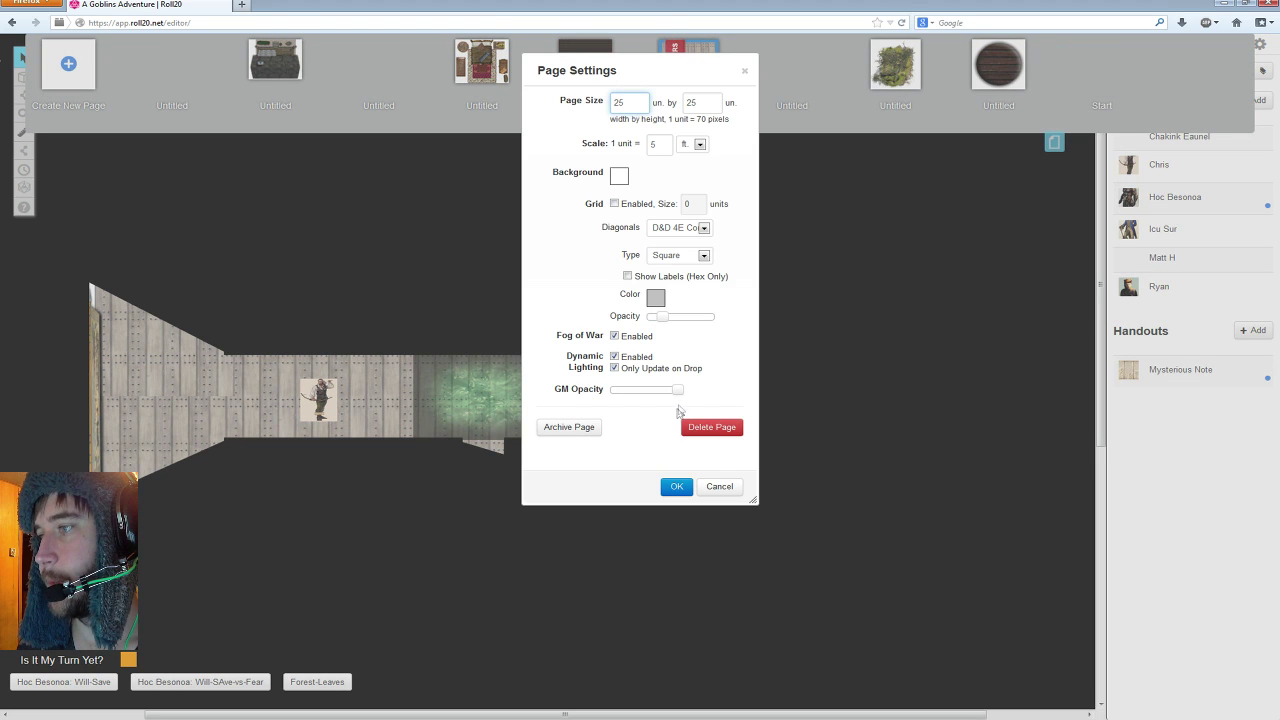
{"action": "left_click_drag", "start_coordinate": [678, 390], "coordinate": [670, 397]}
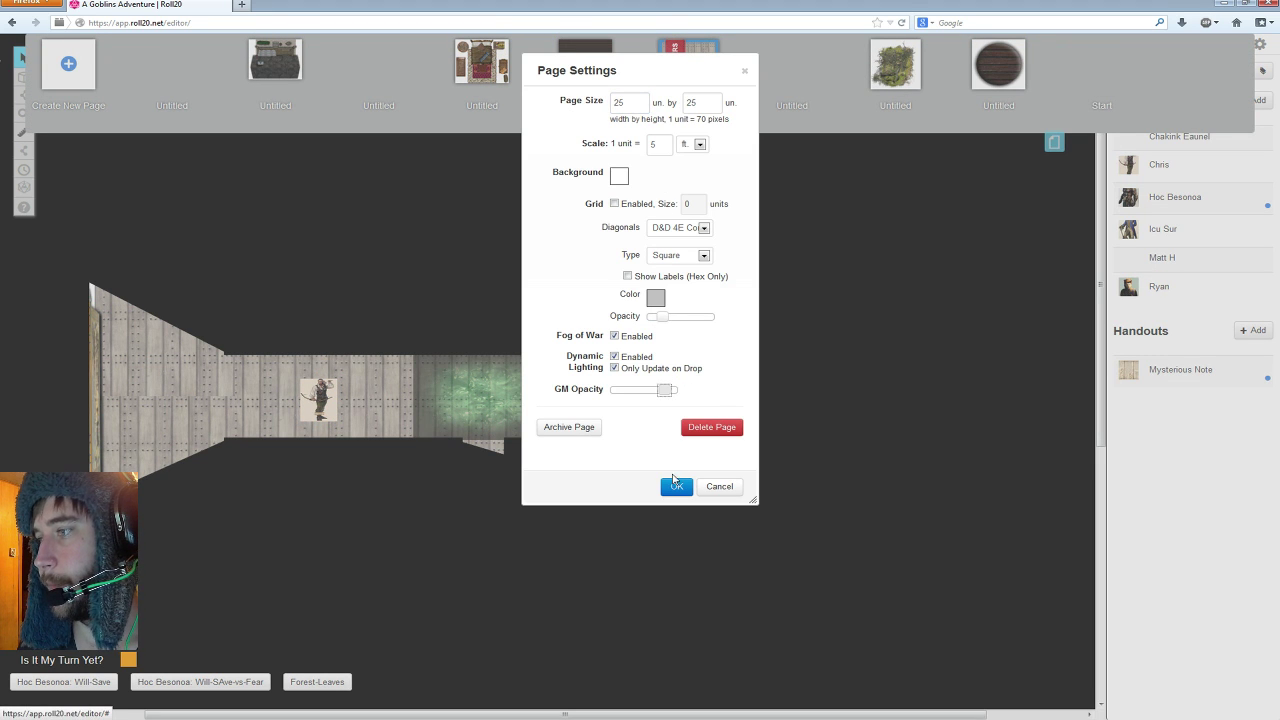
{"action": "left_click", "coordinate": [676, 486]}
- Move the archer token from the corridor to just inside the lower room's north door, and on into the room's eastern section
{"action": "left_click_drag", "start_coordinate": [318, 400], "coordinate": [486, 588]}
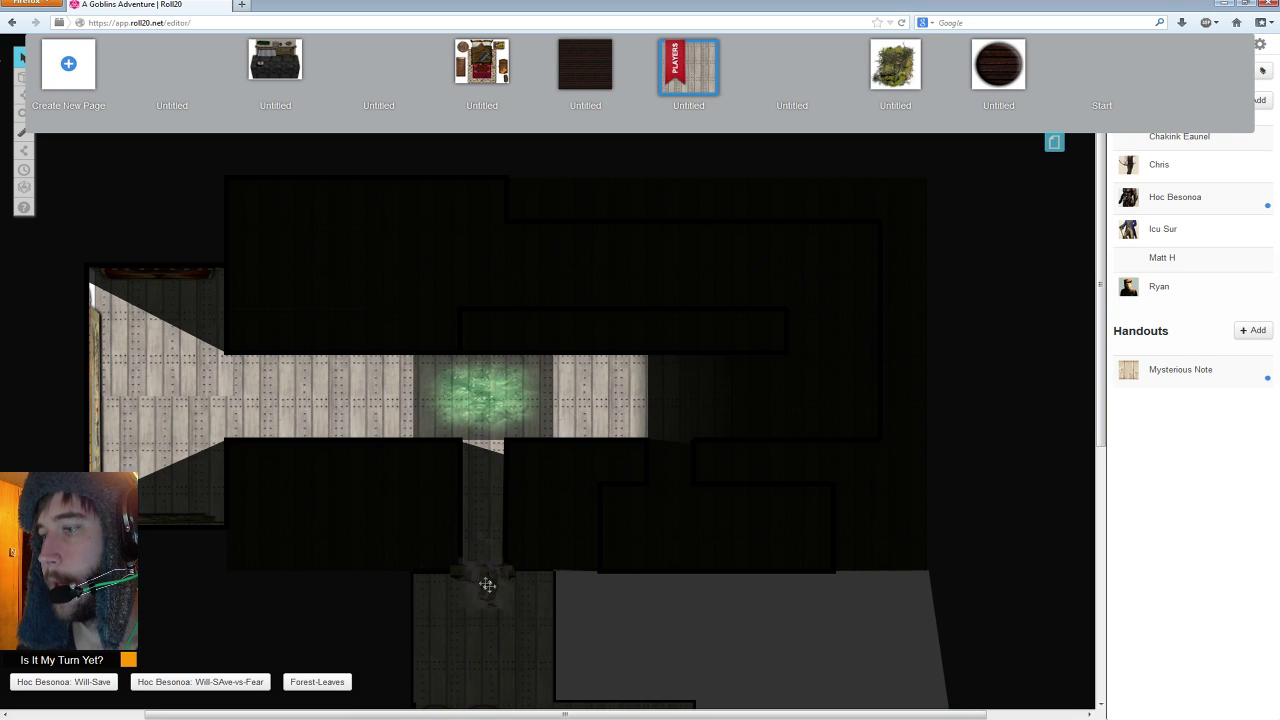
{"action": "scroll", "coordinate": [541, 548], "scroll_direction": "down", "scroll_amount": 4}
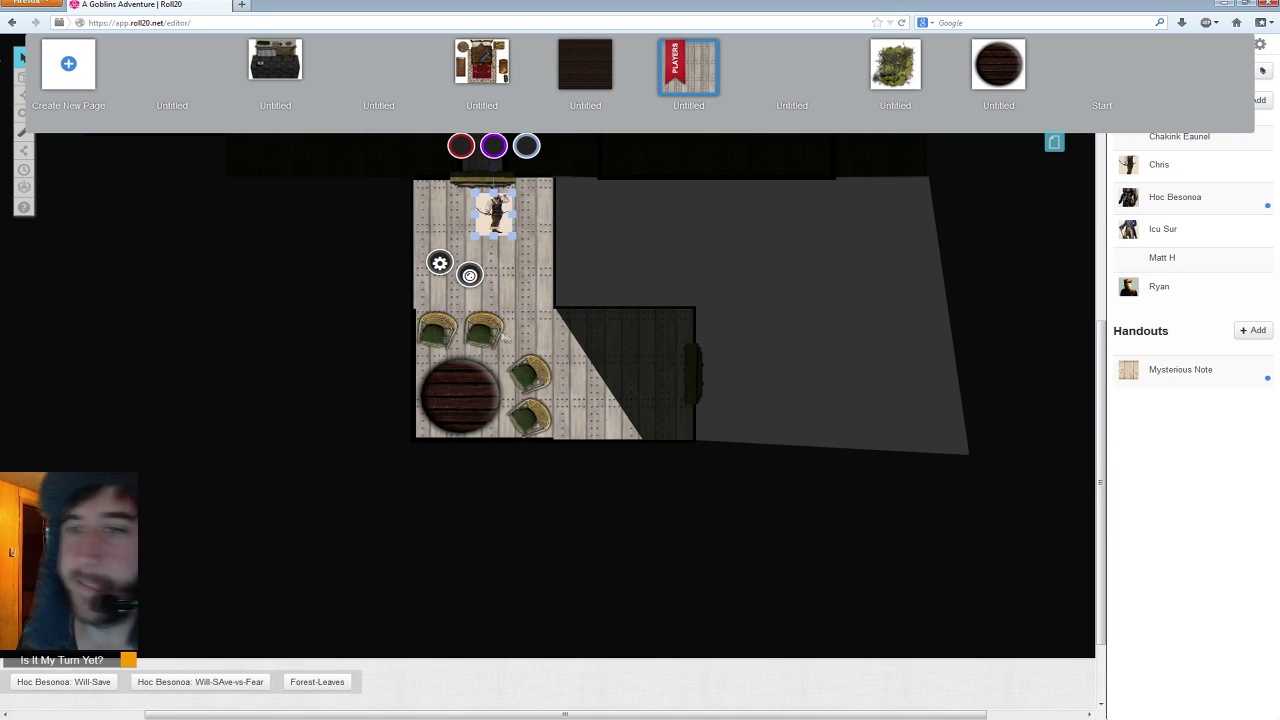
{"action": "left_click", "coordinate": [1054, 142]}
{"action": "left_click_drag", "start_coordinate": [513, 224], "coordinate": [580, 373]}
- Set the archer token's start of dim light to 20 ft, keeping the 40 ft light radius, and save the token
{"action": "double_click", "coordinate": [581, 380]}
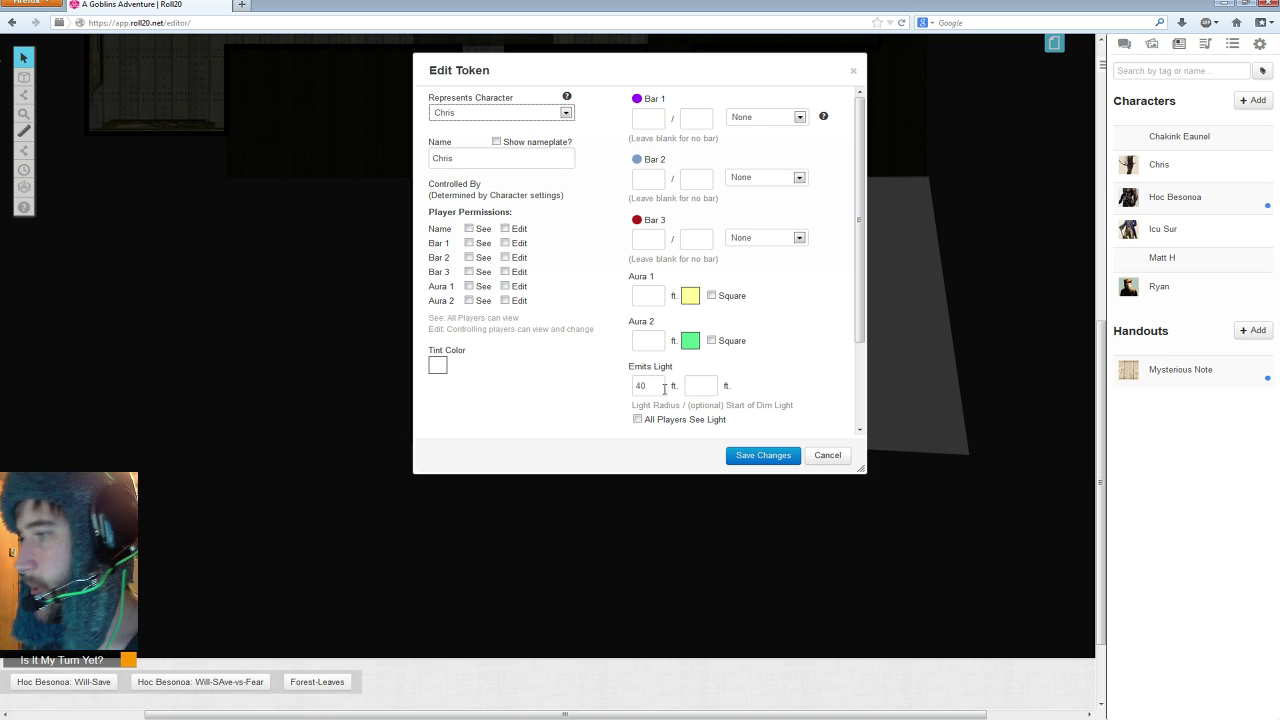
{"action": "left_click", "coordinate": [711, 392]}
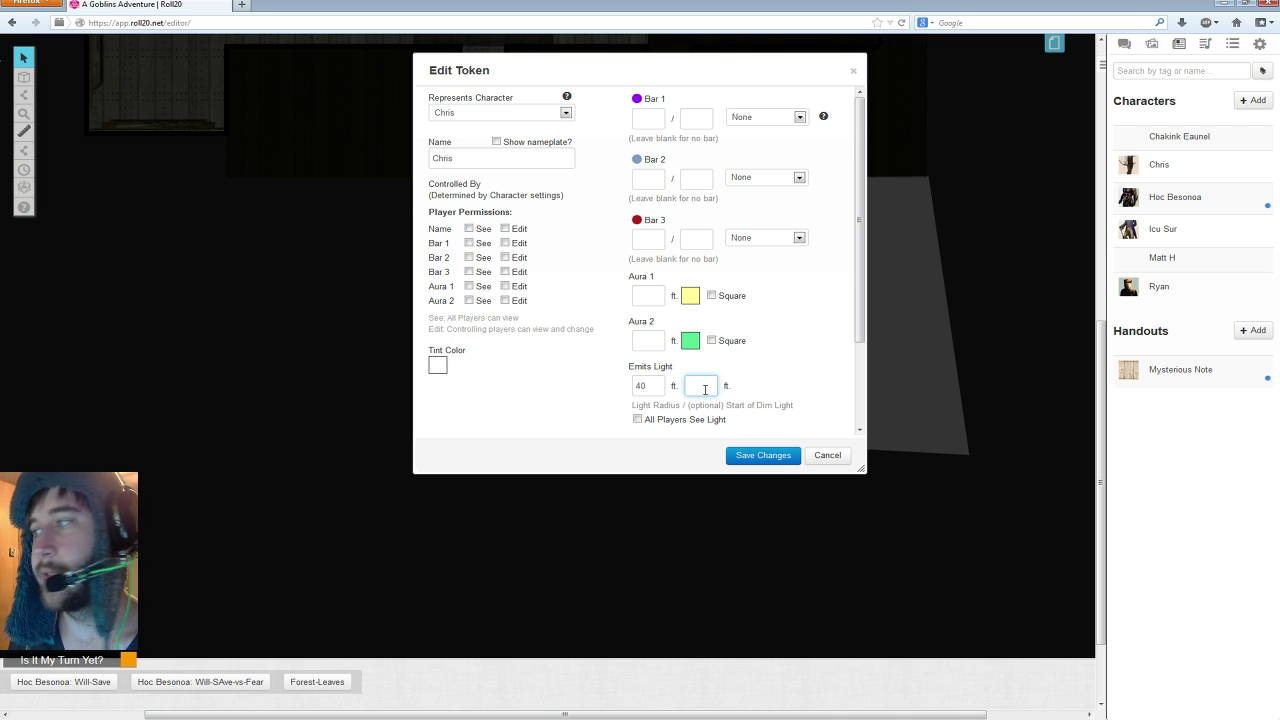
{"action": "type", "text": "20"}
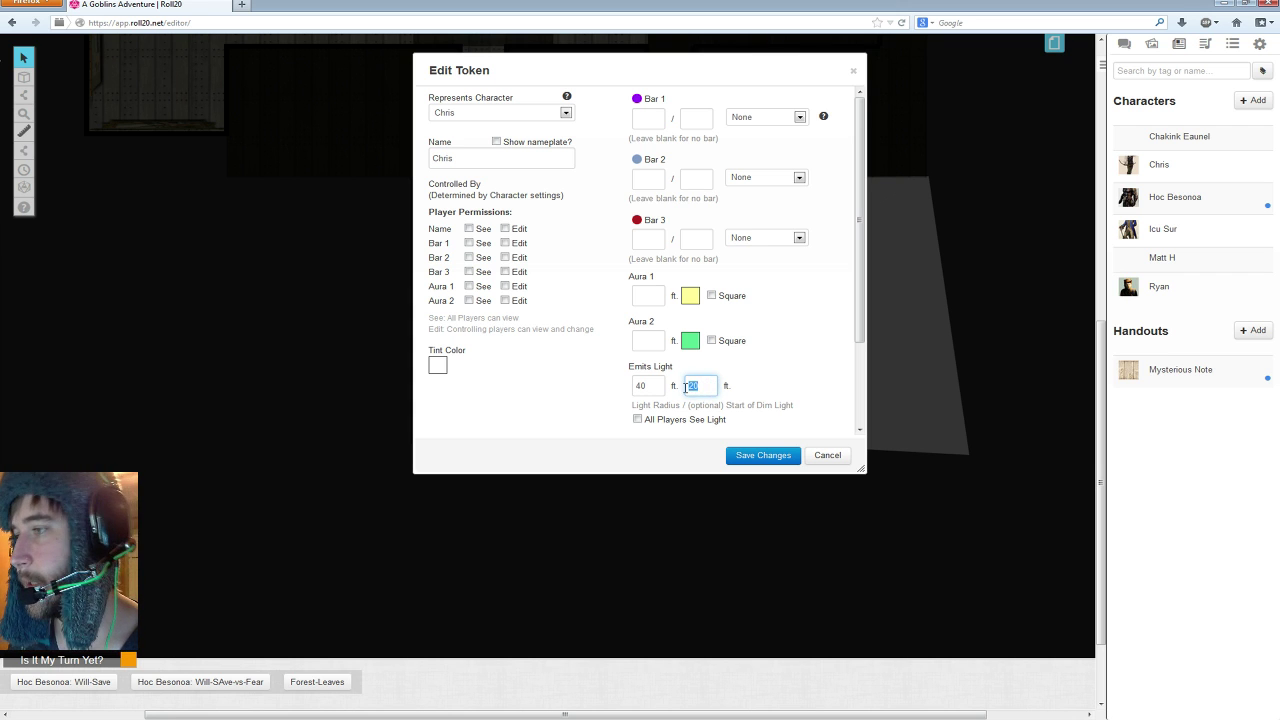
{"action": "left_click", "coordinate": [702, 387]}
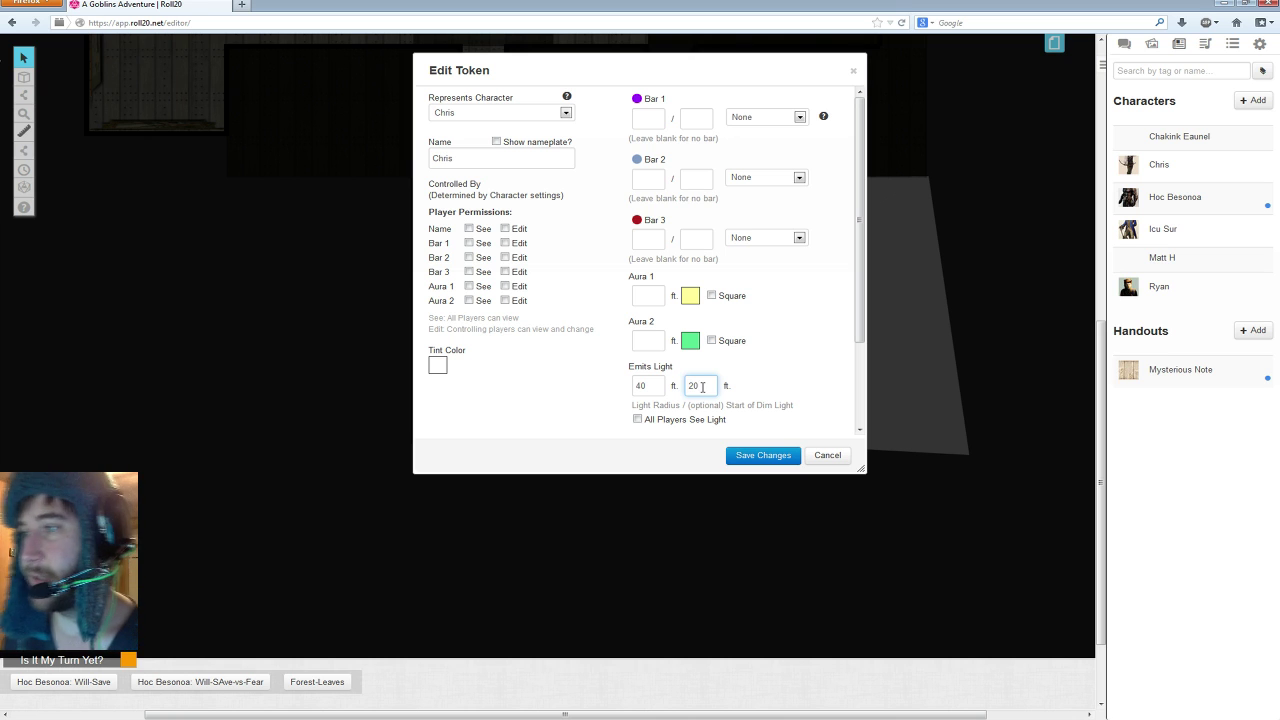
{"action": "double_click", "coordinate": [646, 386]}
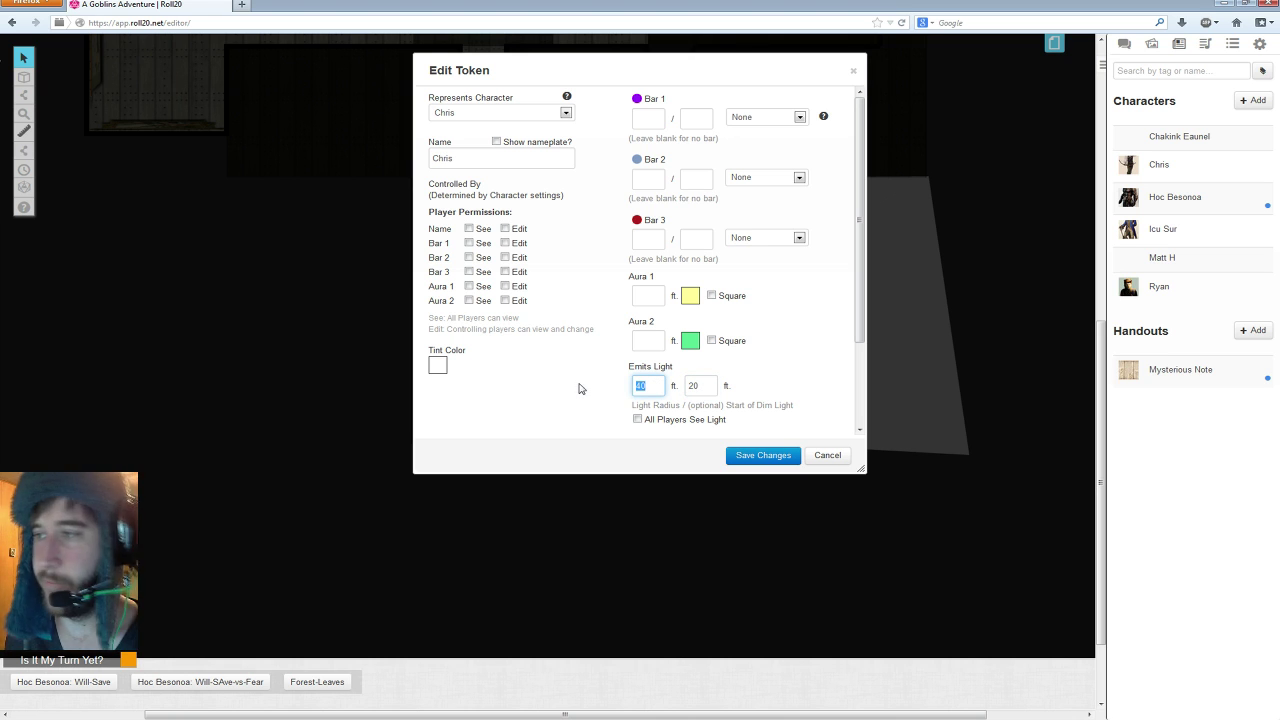
{"action": "double_click", "coordinate": [706, 387]}
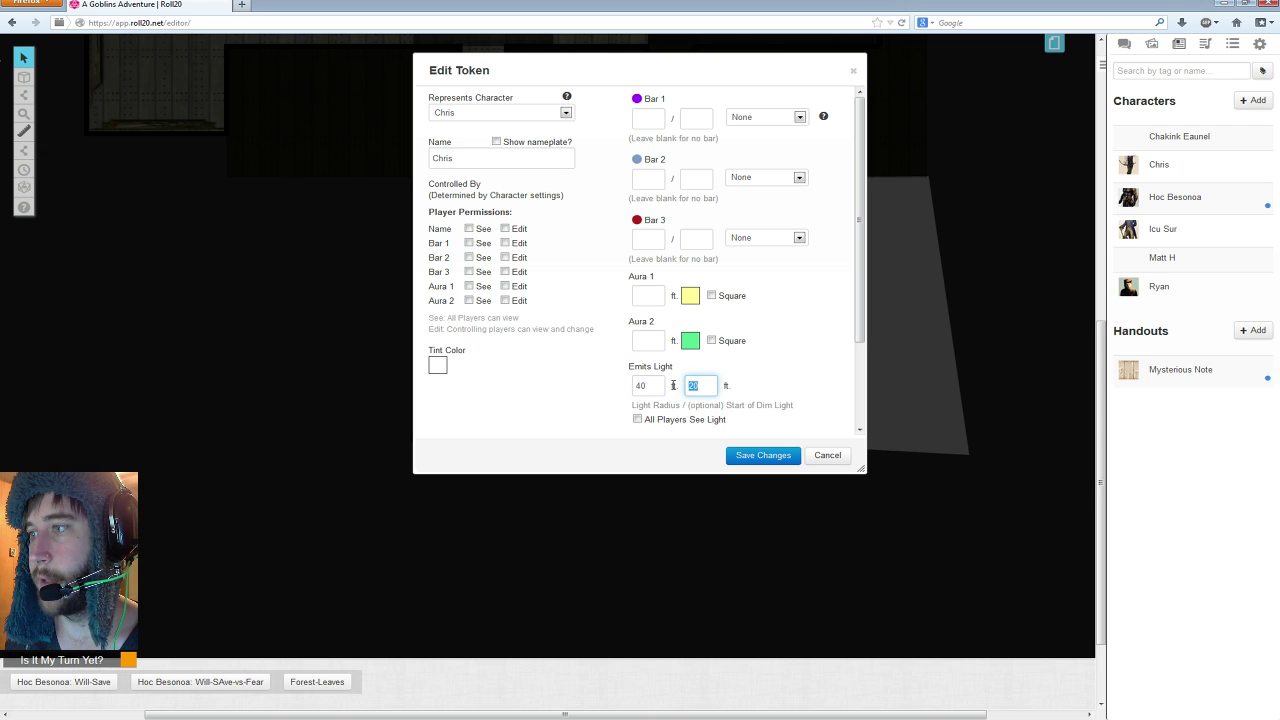
{"action": "left_click_drag", "start_coordinate": [655, 388], "coordinate": [629, 387]}
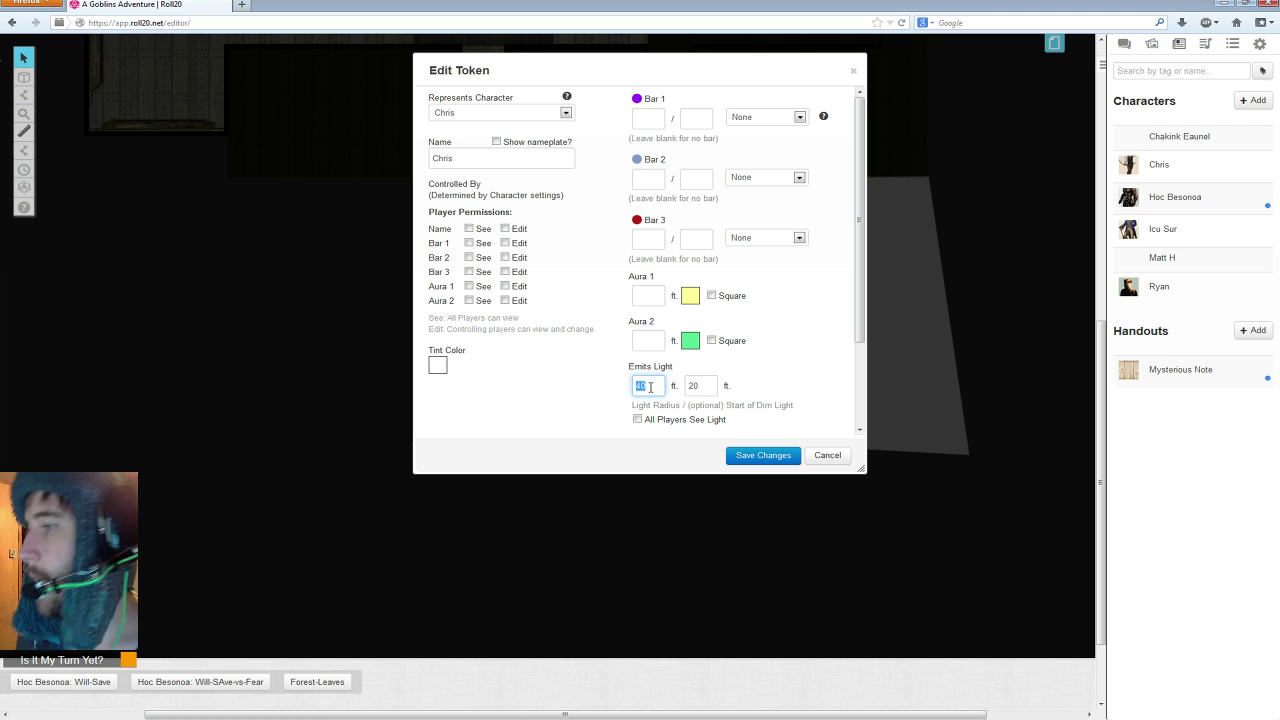
{"action": "left_click", "coordinate": [650, 387]}
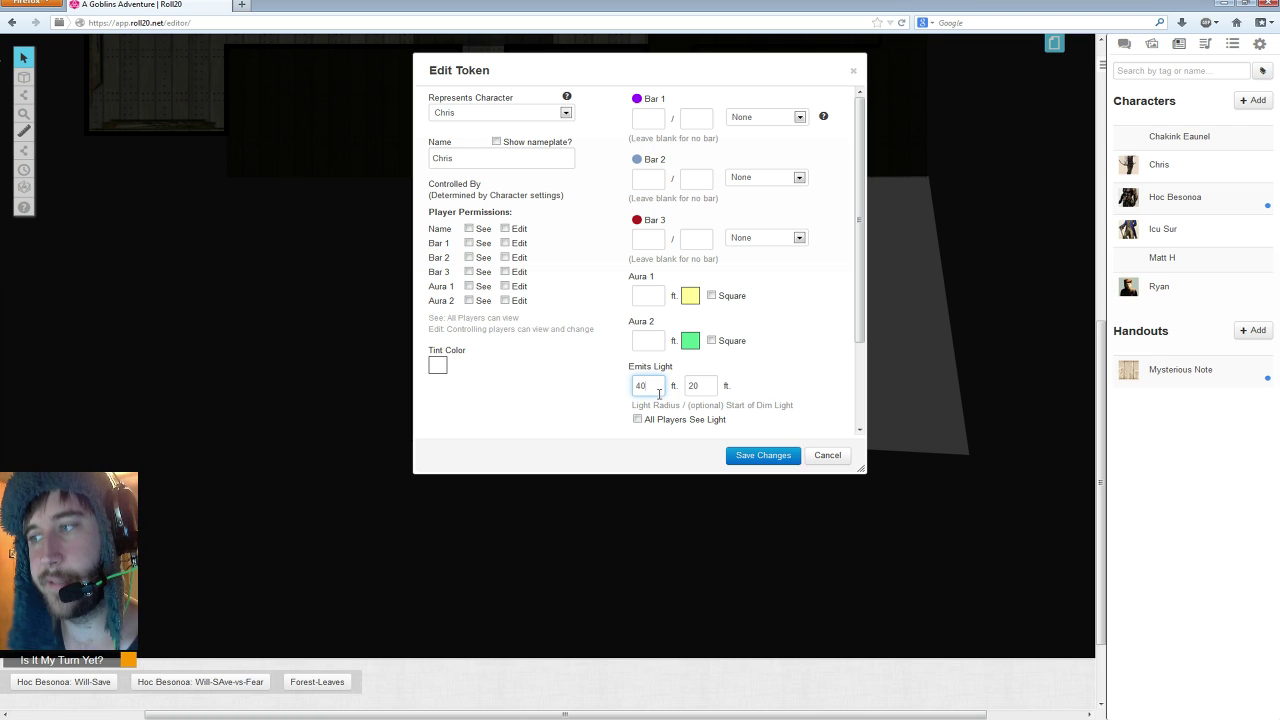
{"action": "double_click", "coordinate": [645, 387]}
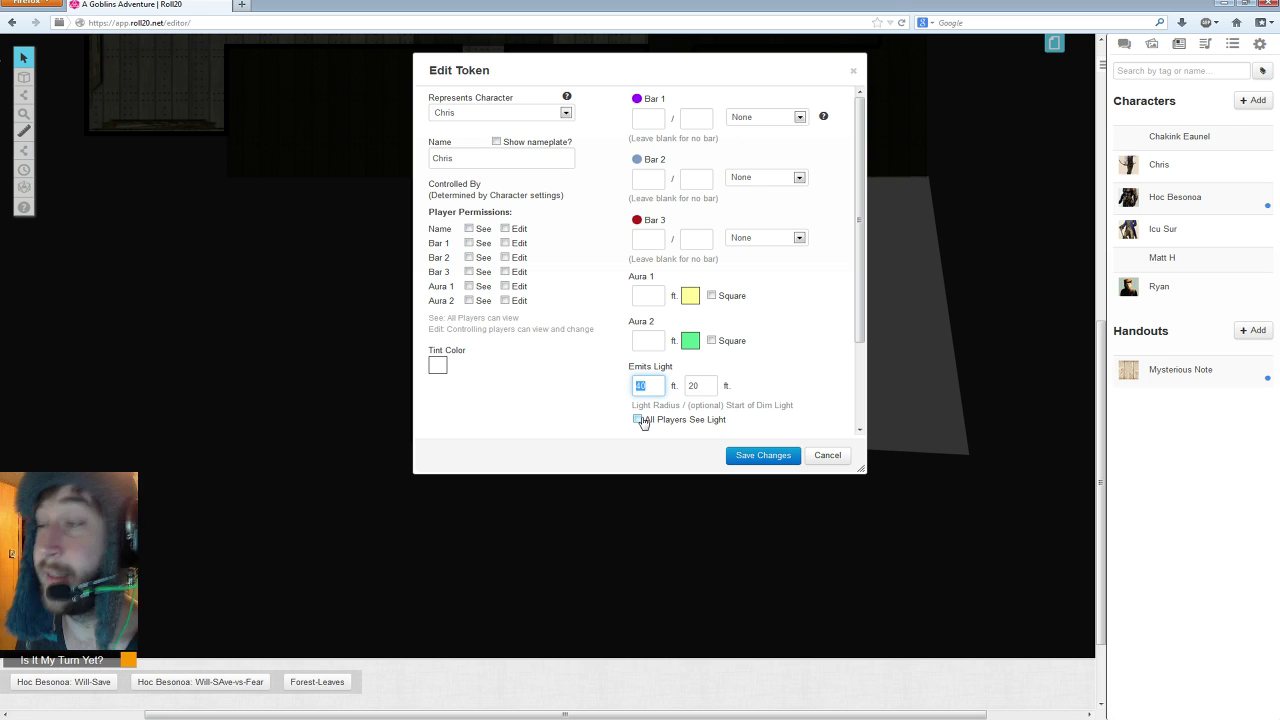
{"action": "left_click", "coordinate": [859, 318]}
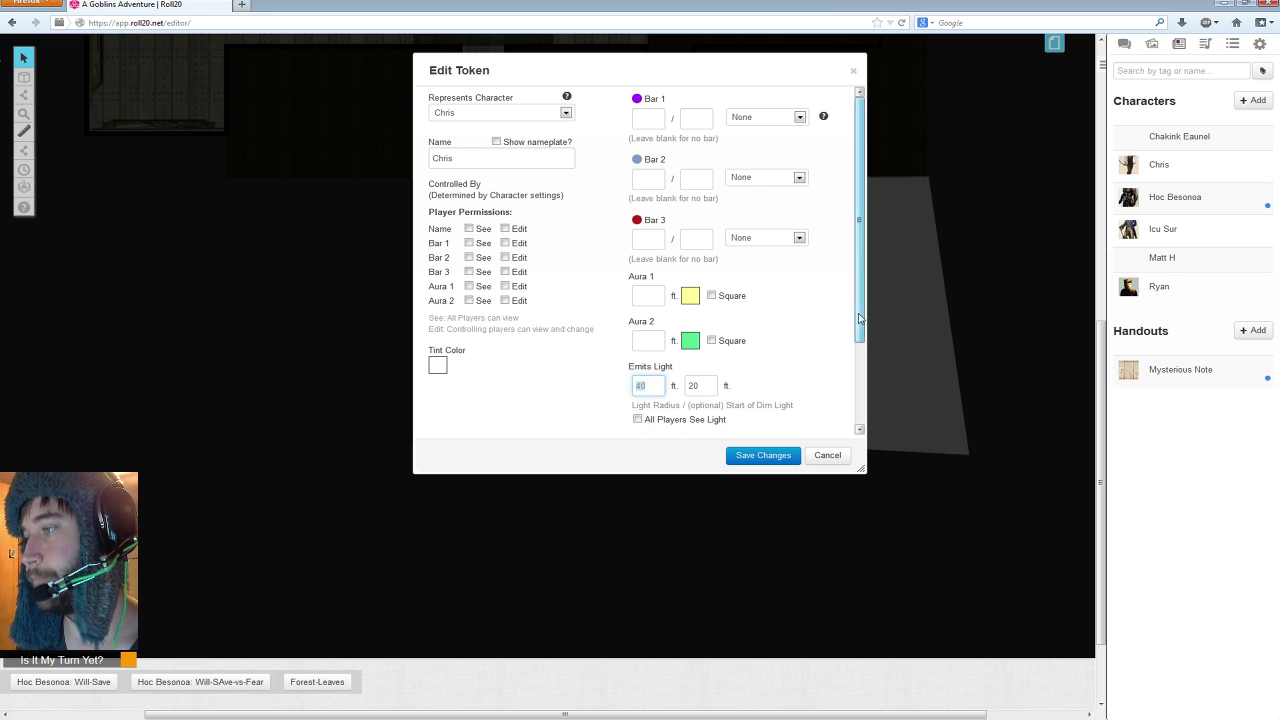
{"action": "mouse_move", "coordinate": [859, 318]}
{"action": "left_mouse_down"}
{"action": "mouse_move", "coordinate": [859, 338]}
{"action": "mouse_move", "coordinate": [857, 302]}
{"action": "left_mouse_up"}
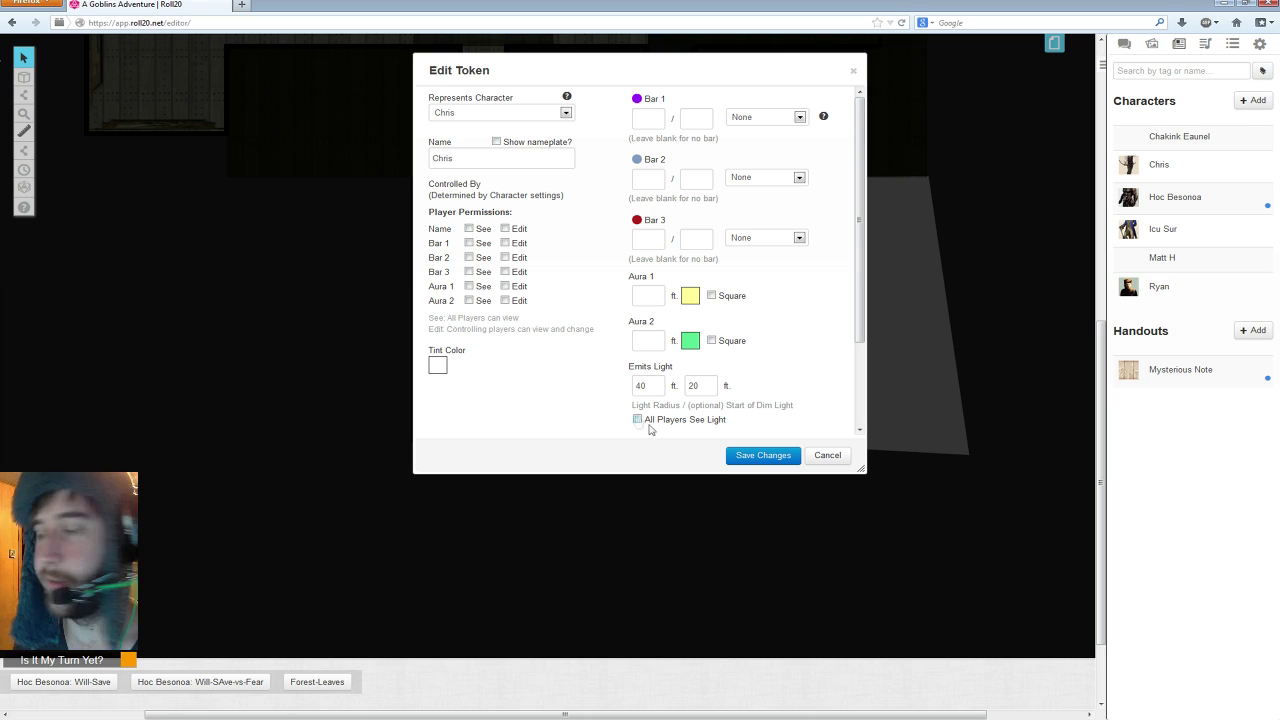
{"action": "left_click", "coordinate": [748, 456]}
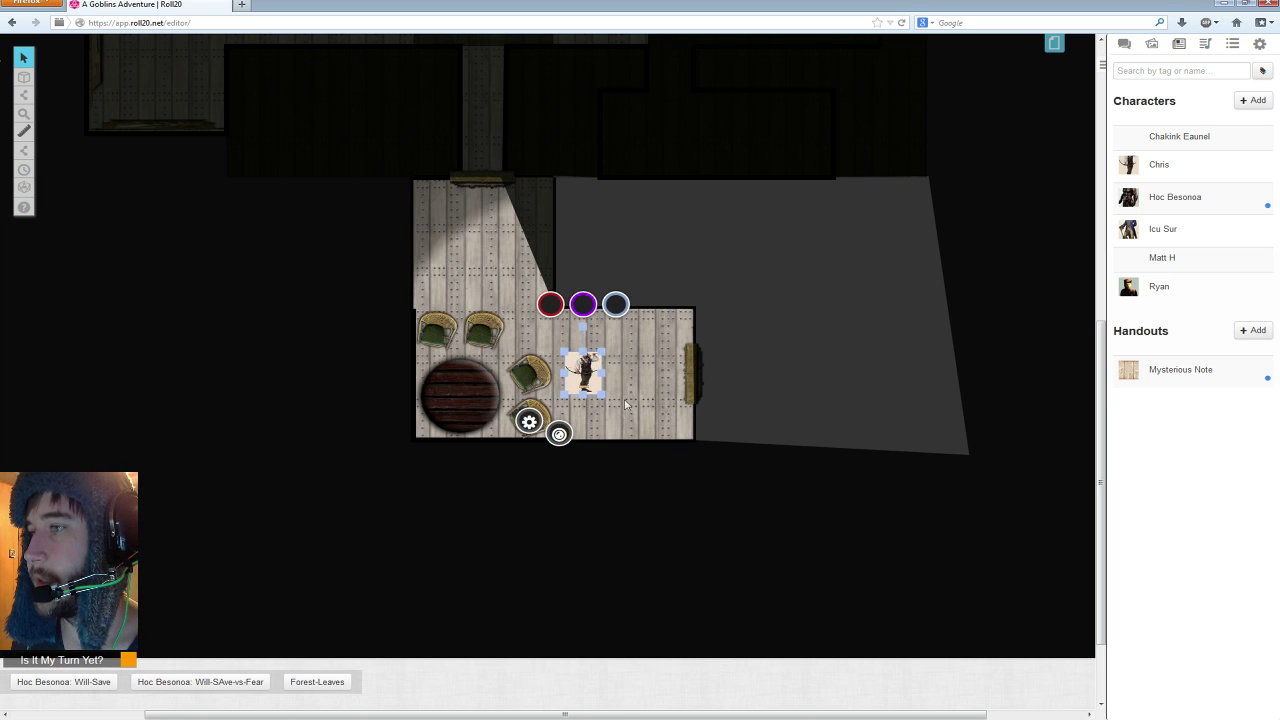
- Move the archer token to the lower room's southeast corner, to its northern section, and finally directly below the north door
{"action": "left_click_drag", "start_coordinate": [588, 376], "coordinate": [684, 419]}
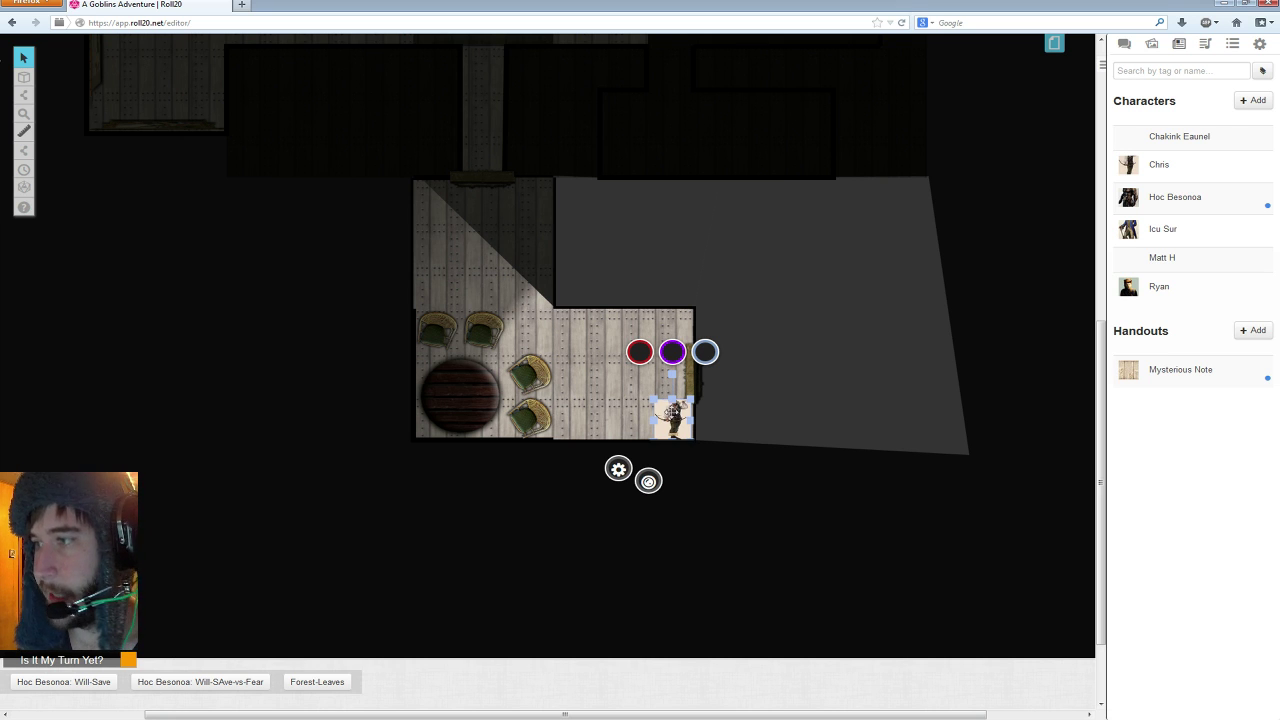
{"action": "left_click_drag", "start_coordinate": [672, 410], "coordinate": [497, 270]}
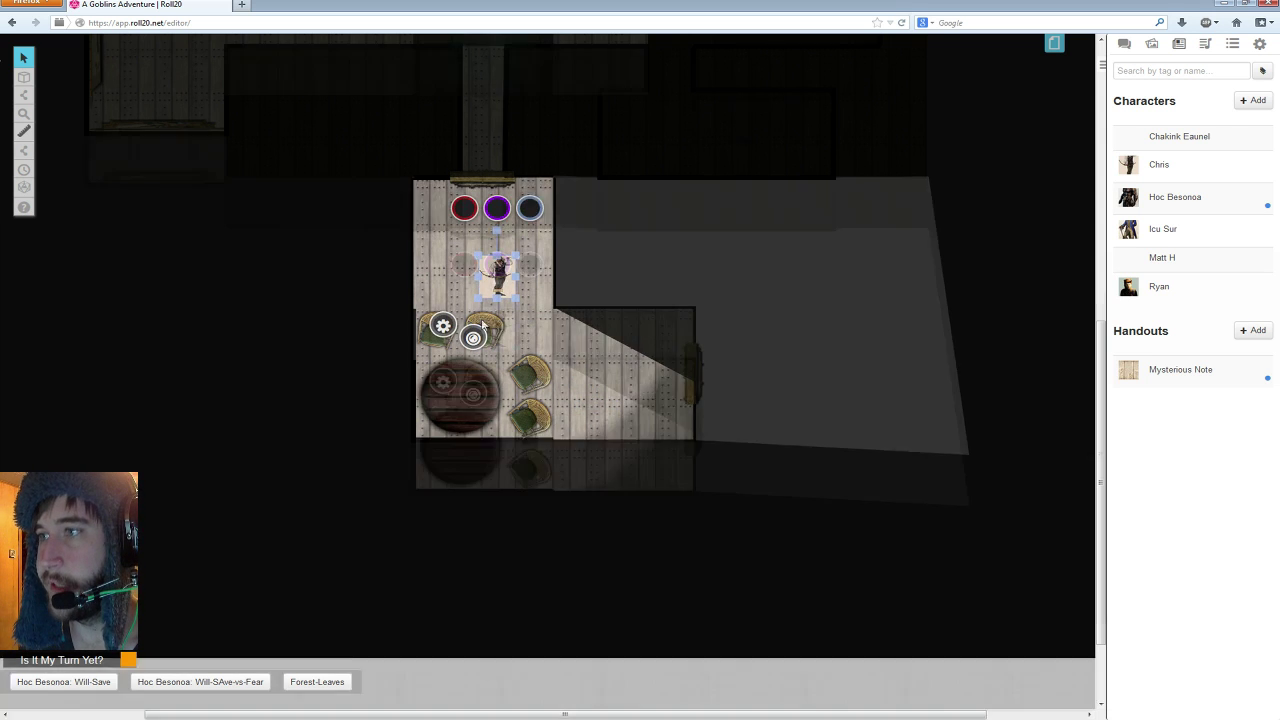
{"action": "scroll", "coordinate": [483, 325], "scroll_direction": "up", "scroll_amount": 2}
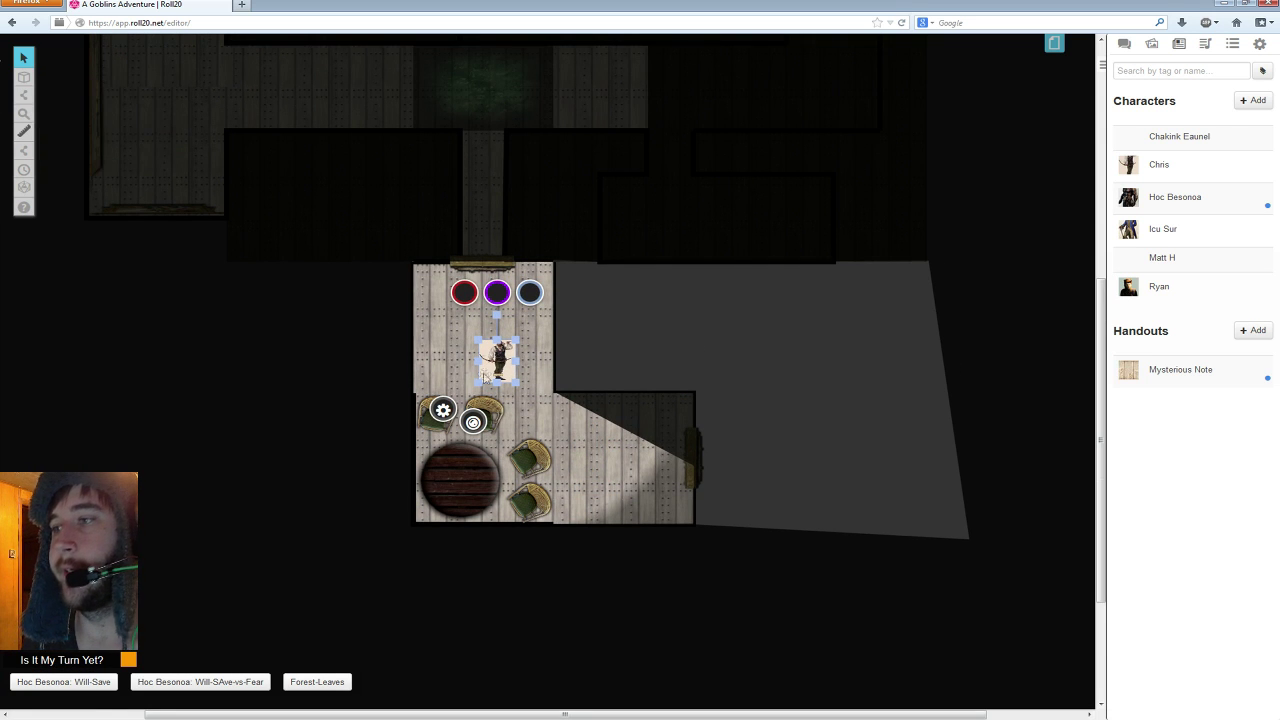
{"action": "left_click_drag", "start_coordinate": [484, 378], "coordinate": [467, 311]}
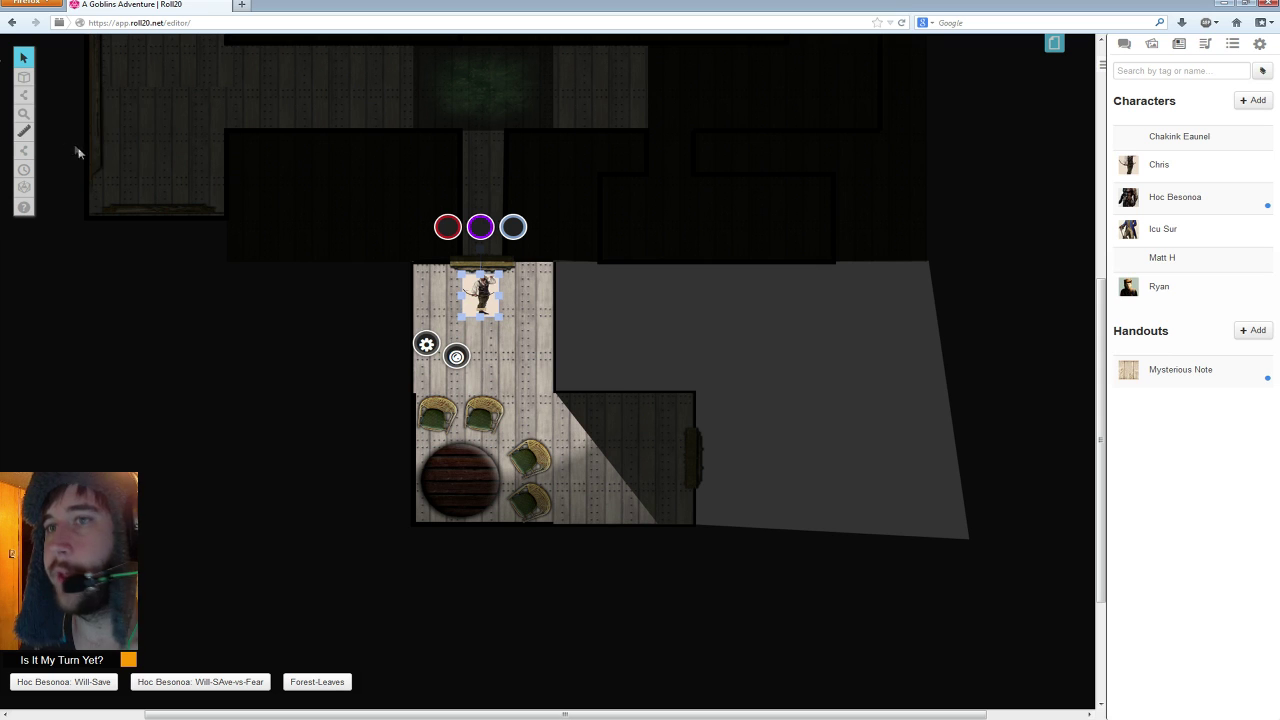
- On the Dynamic Lighting layer, delete the red barrier across the lower room's north door, and undo the deletion
{"action": "mouse_move", "coordinate": [25, 108]}
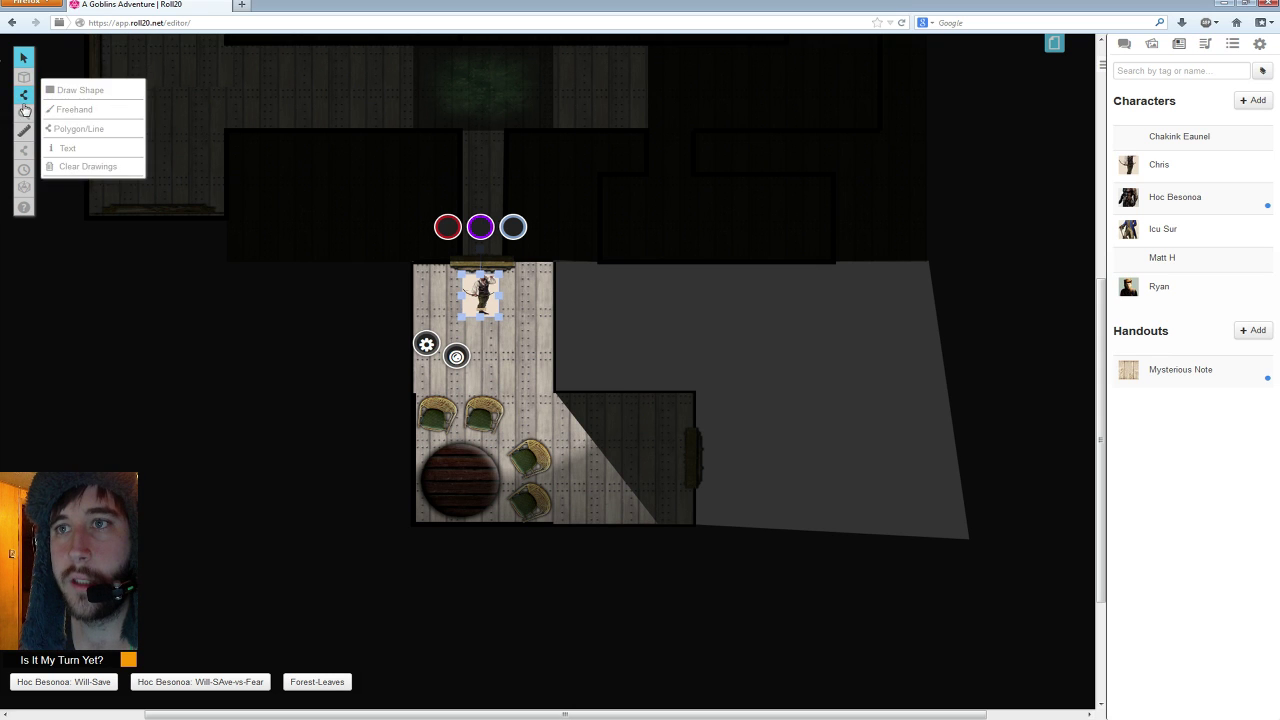
{"action": "mouse_move", "coordinate": [24, 77]}
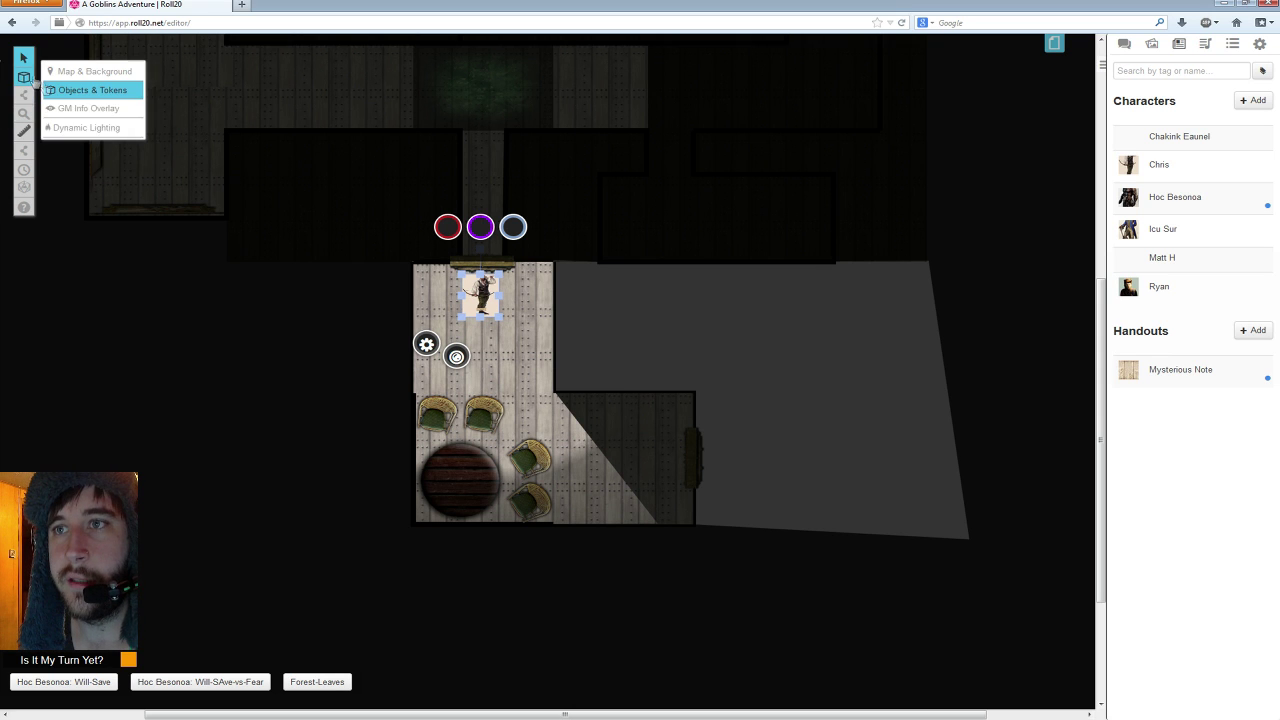
{"action": "left_click", "coordinate": [73, 128]}
{"action": "left_click", "coordinate": [568, 288]}
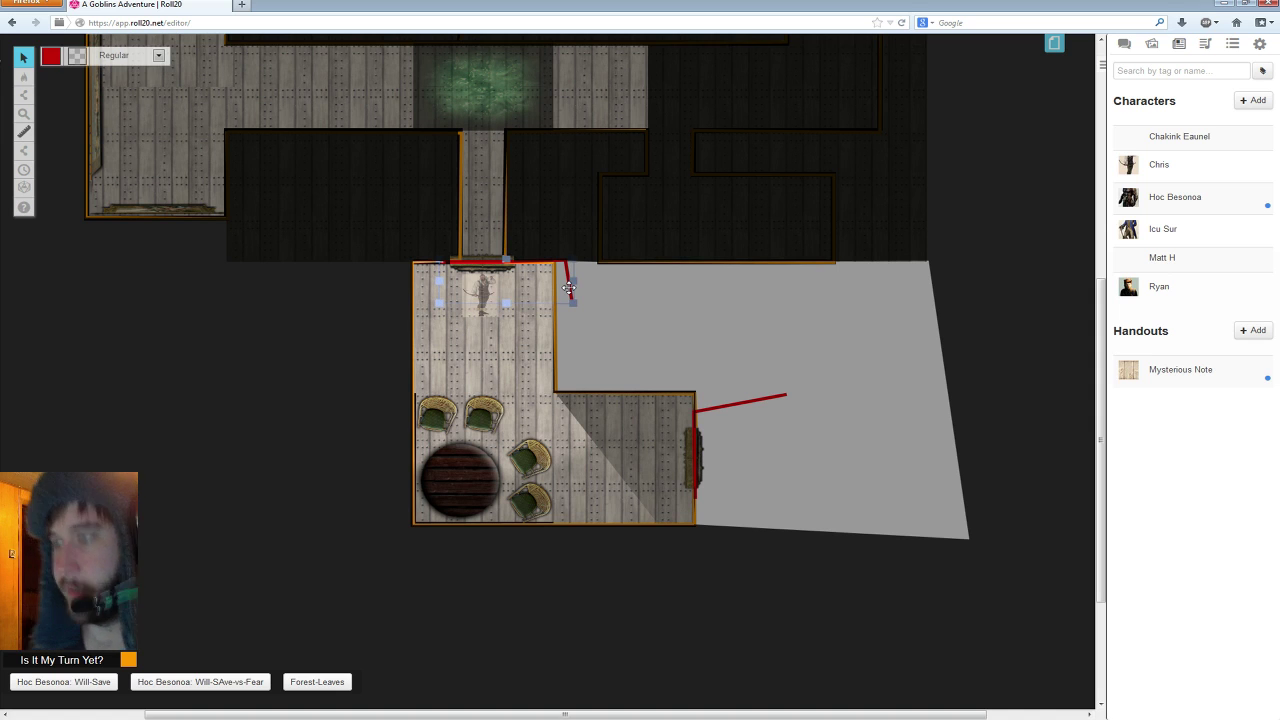
{"action": "key", "text": "Delete"}
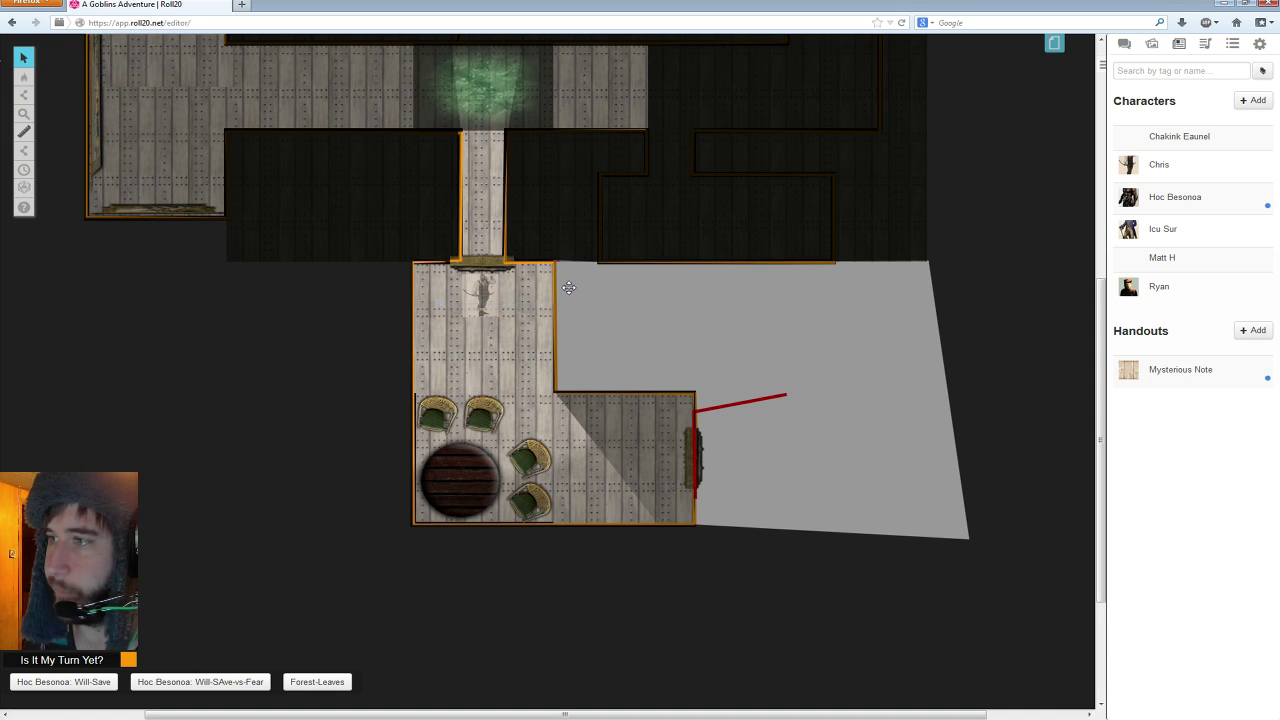
{"action": "key", "text": "ctrl+z"}
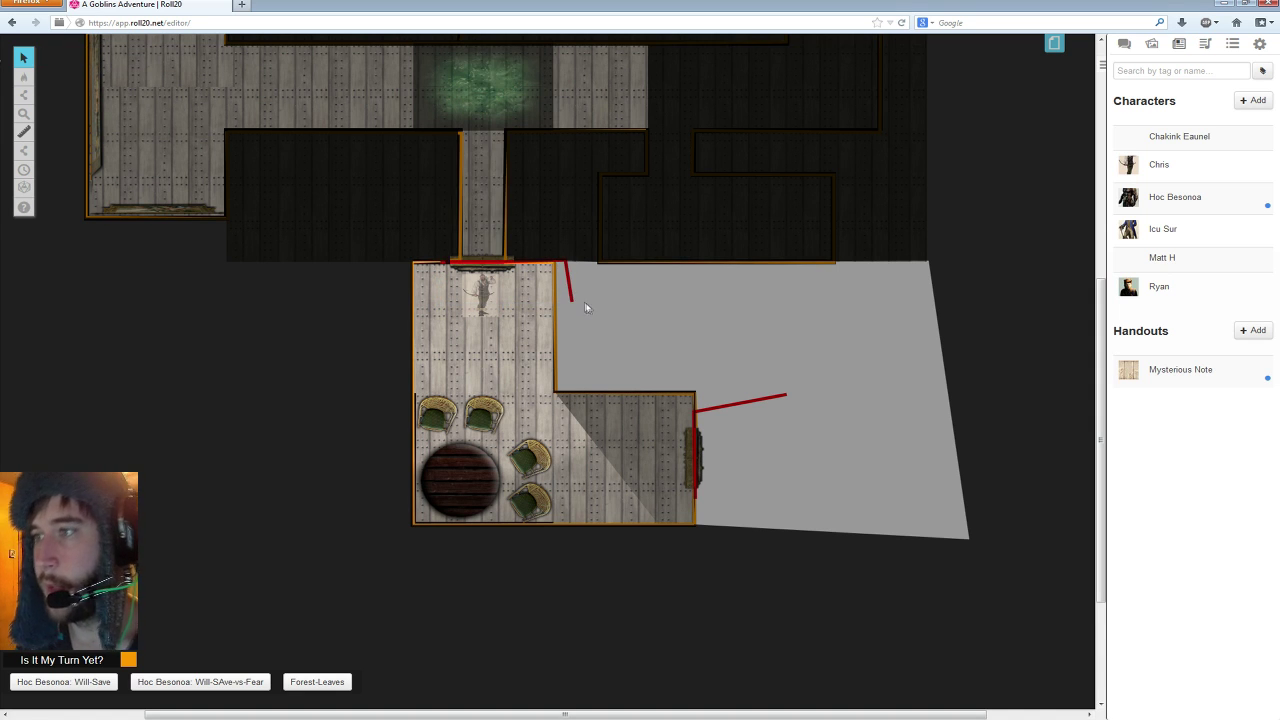
- Move the north door's red barrier off the map to the west and return to the Objects & Tokens layer
{"action": "left_click", "coordinate": [574, 297]}
{"action": "left_click_drag", "start_coordinate": [574, 297], "coordinate": [322, 327]}
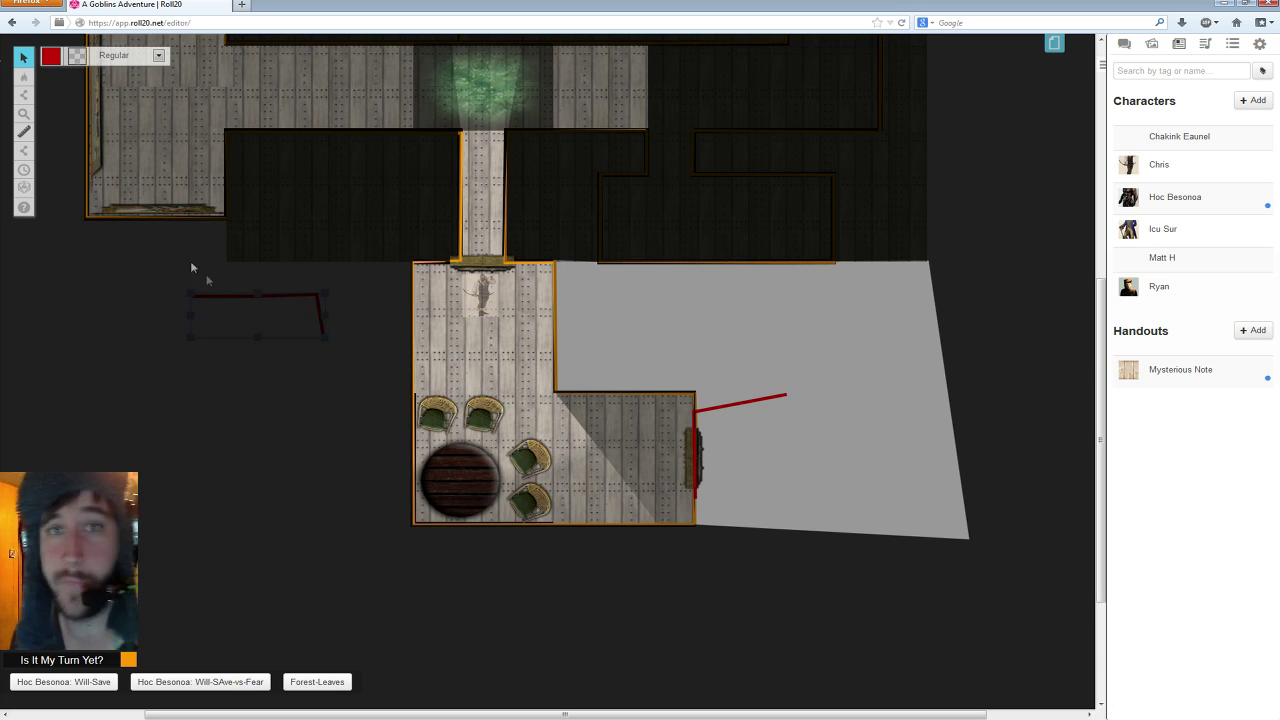
{"action": "mouse_move", "coordinate": [28, 78]}
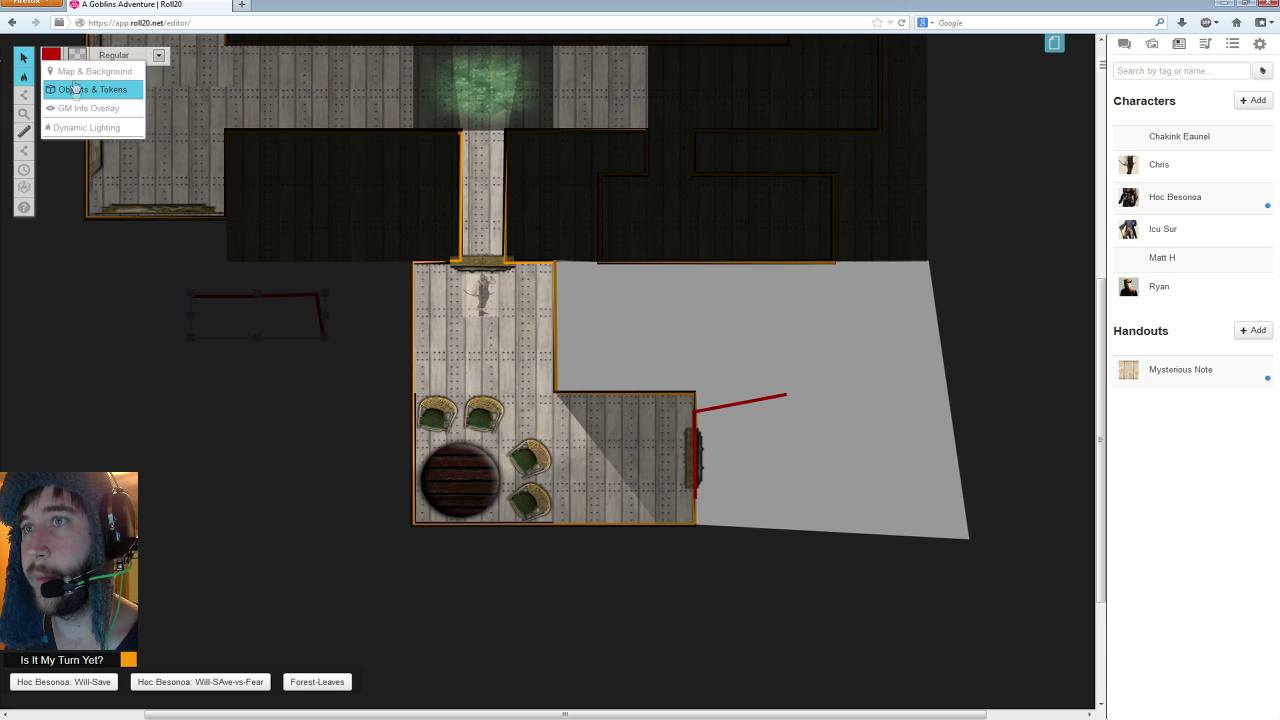
{"action": "left_click", "coordinate": [77, 90]}
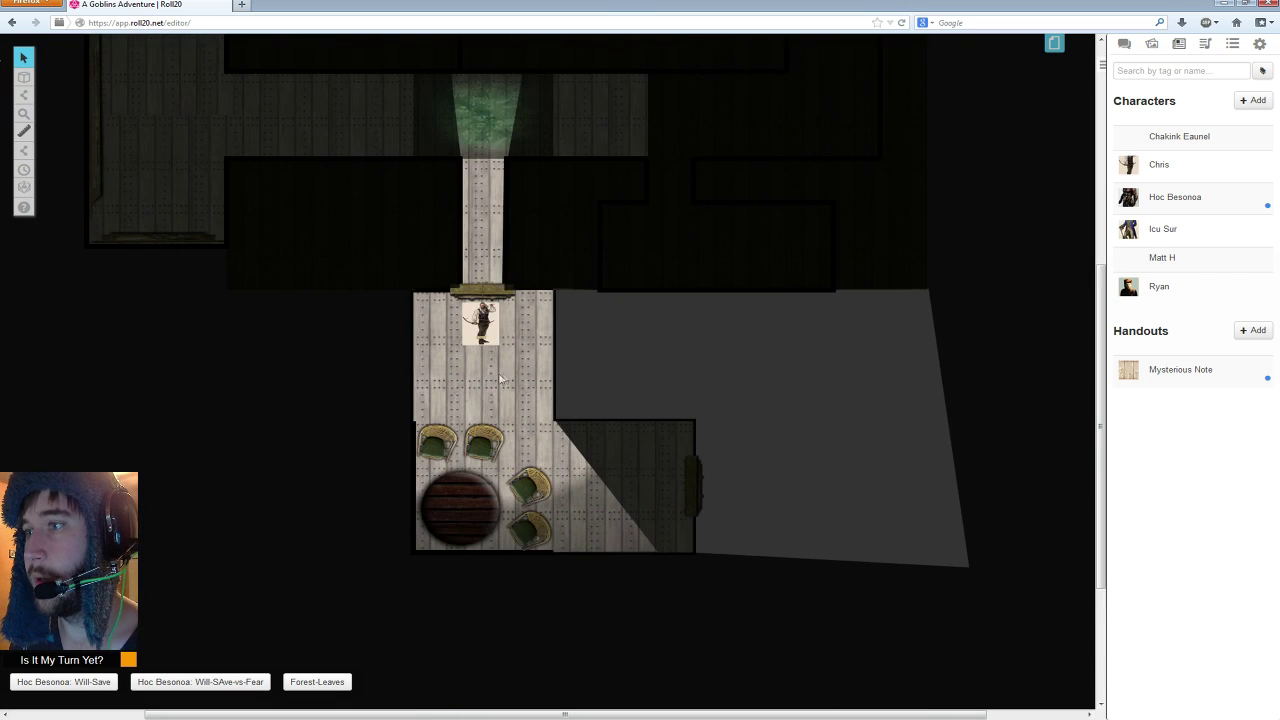
- Move the archer token from the lower room through the north door into the corridor, and on east past the green glow
{"action": "left_click_drag", "start_coordinate": [483, 358], "coordinate": [540, 179]}
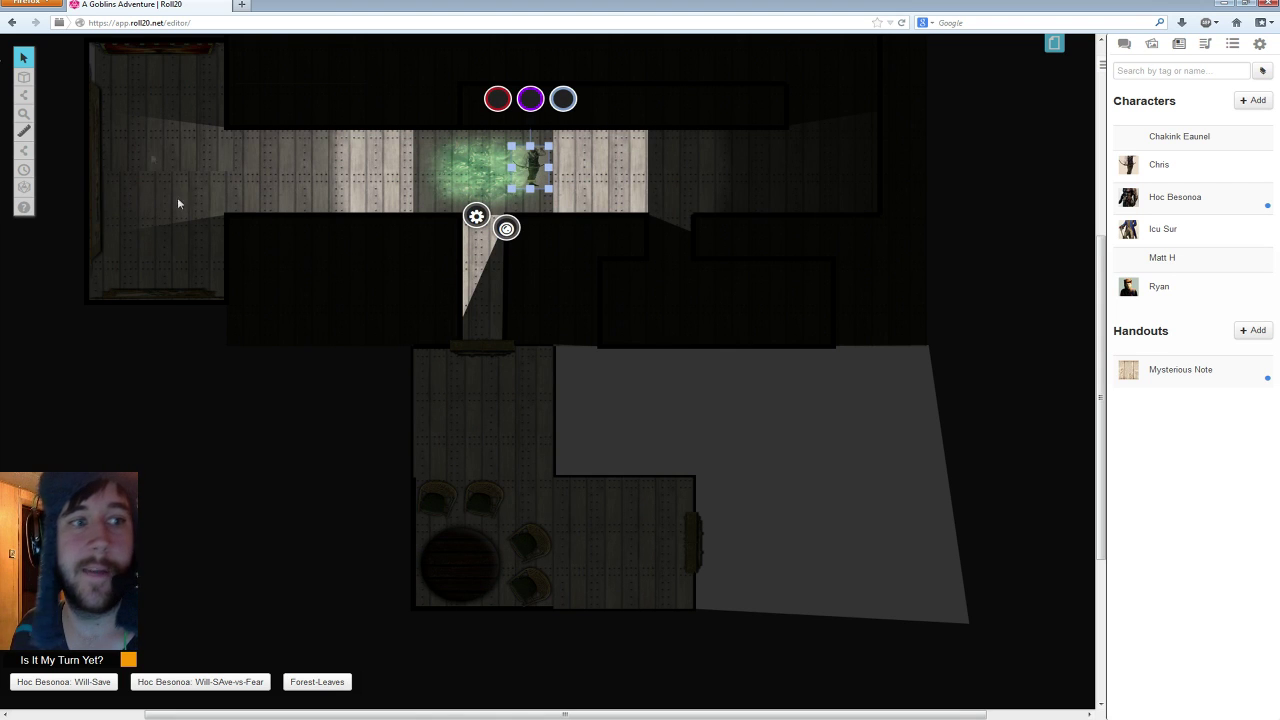
{"action": "scroll", "coordinate": [184, 255], "scroll_direction": "up", "scroll_amount": 2}
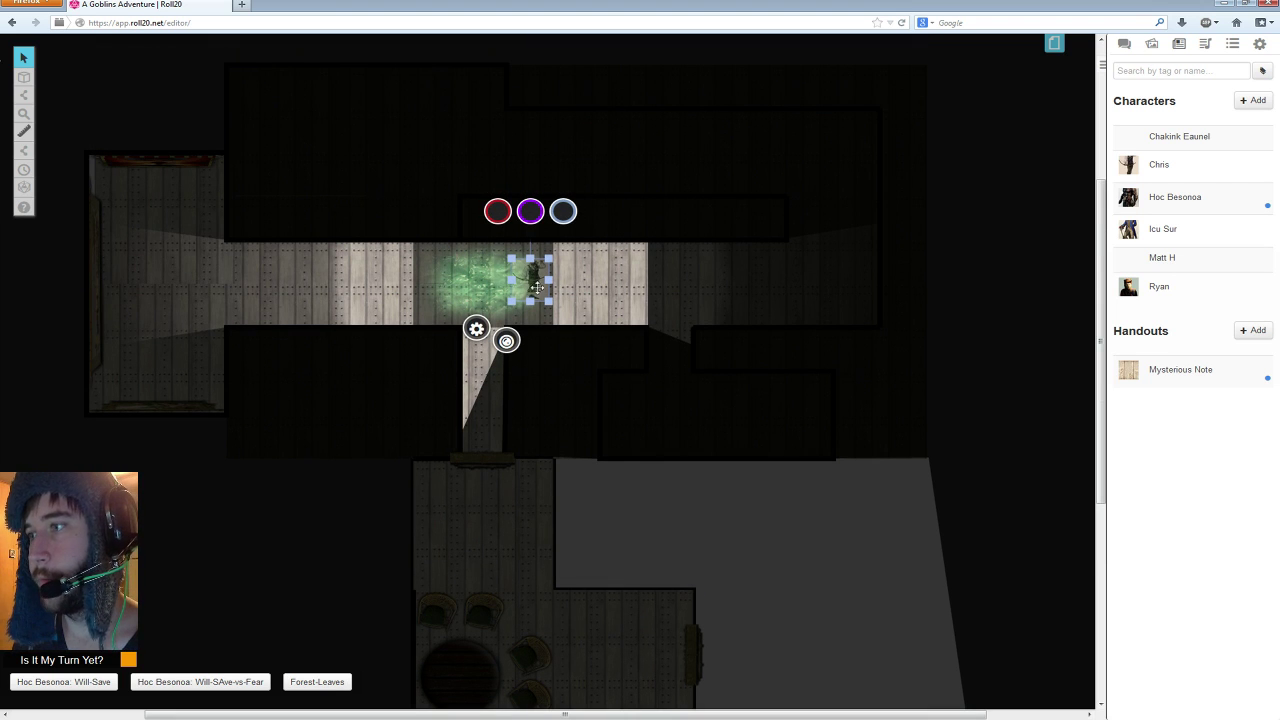
{"action": "key", "text": "Right"}
{"action": "key", "text": "Right"}
{"action": "key", "text": "Right"}
{"action": "key", "text": "Left"}
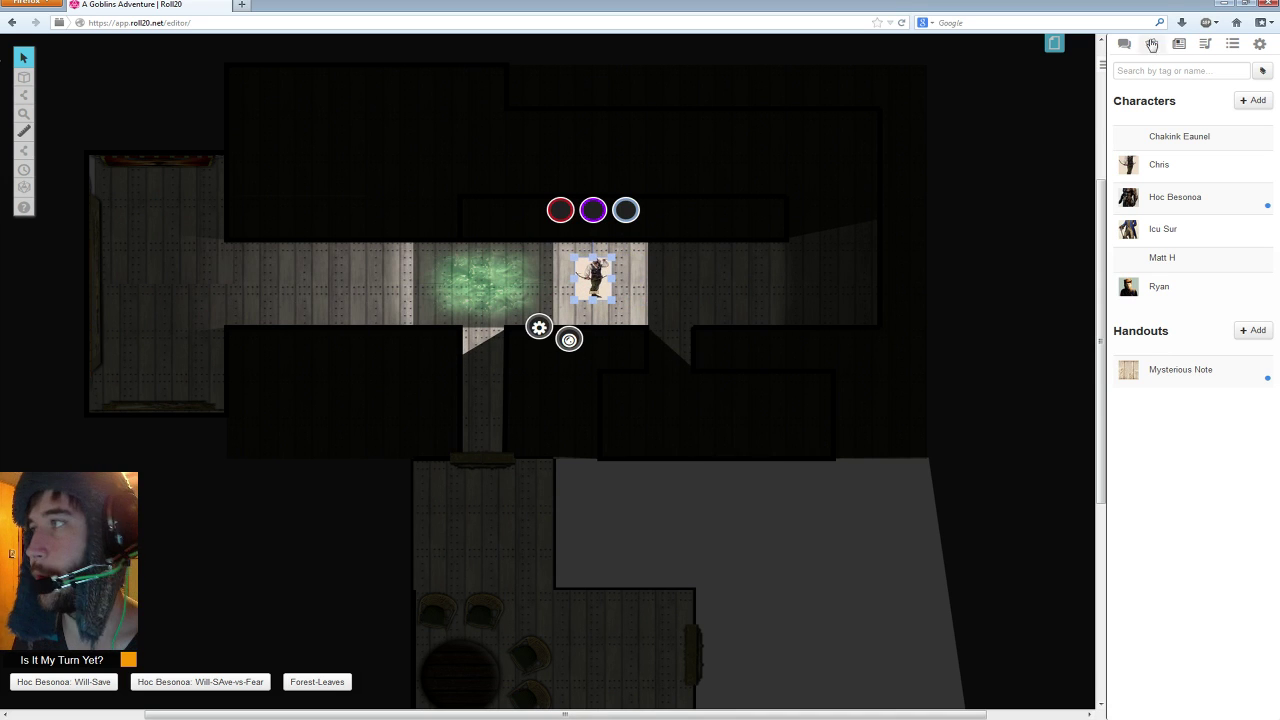
- Raise the current page's GM Opacity to the maximum in its page settings
{"action": "left_click", "coordinate": [1054, 42]}
{"action": "left_click", "coordinate": [645, 43]}
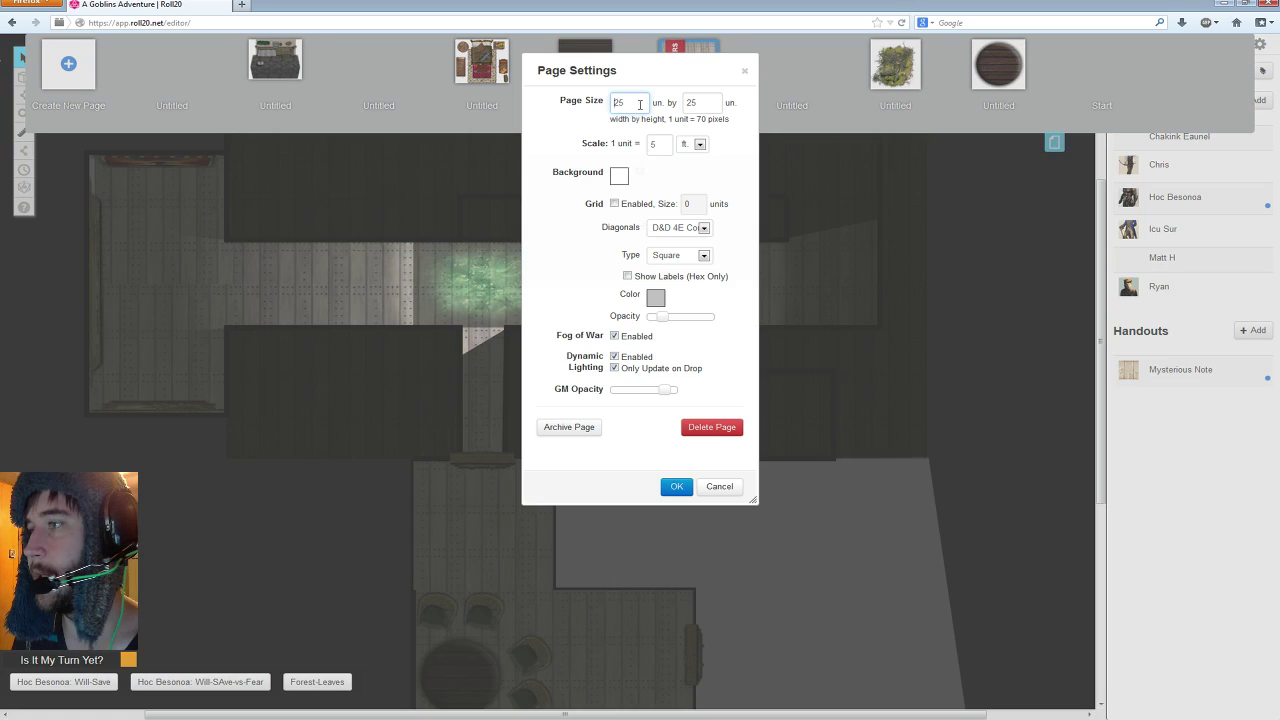
{"action": "left_click", "coordinate": [677, 490]}
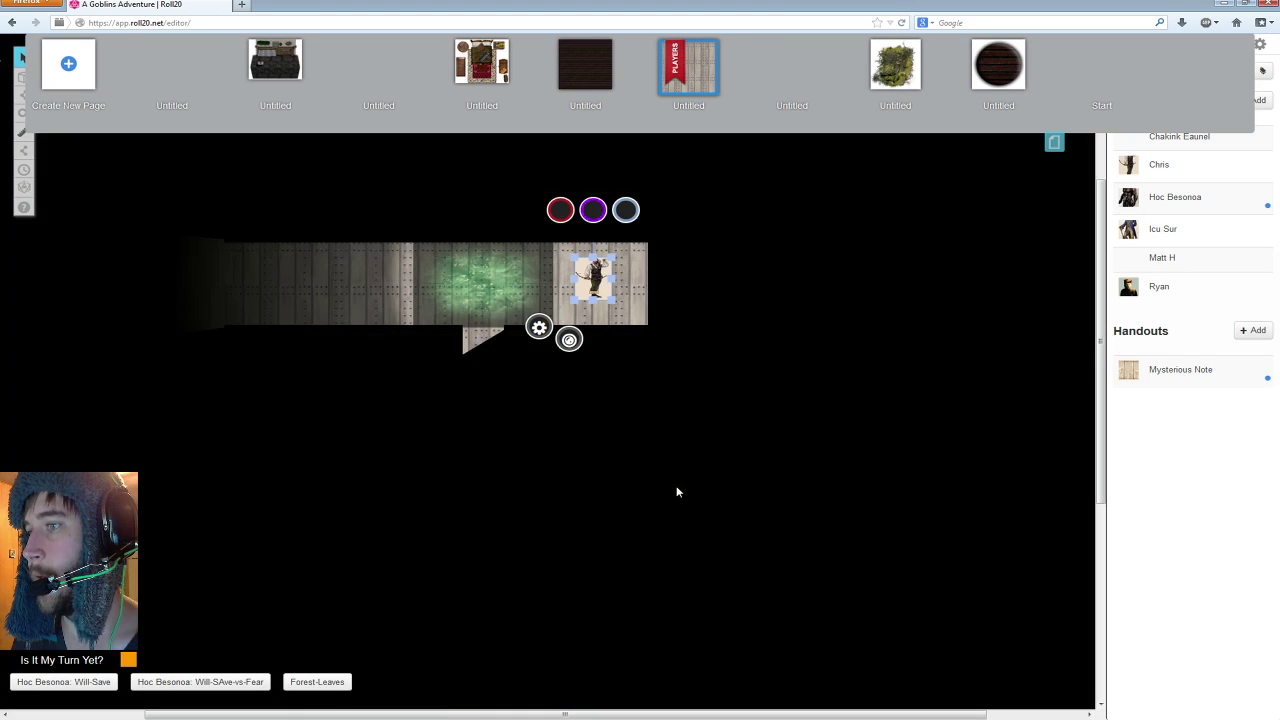
- Move the archer token onto the green glow, back to the corridor's eastern section, and finally to its western section
{"action": "left_click_drag", "start_coordinate": [586, 277], "coordinate": [476, 281]}
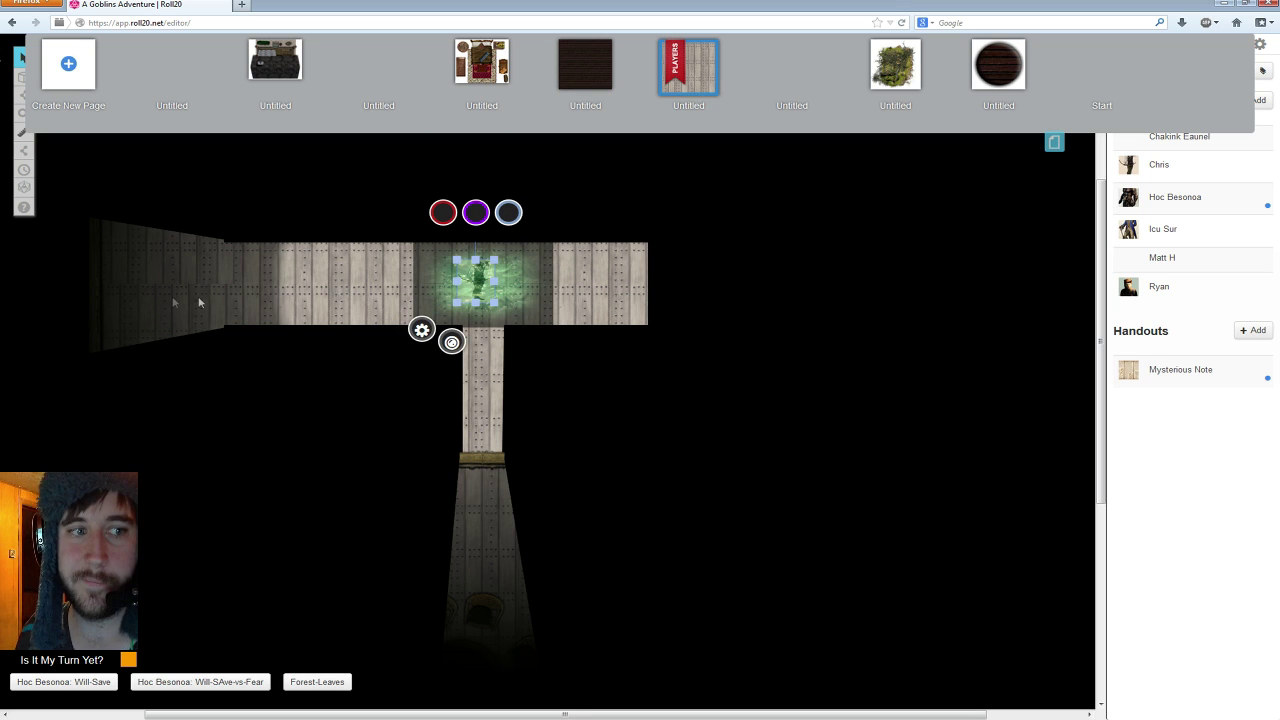
{"action": "left_click_drag", "start_coordinate": [511, 303], "coordinate": [606, 290]}
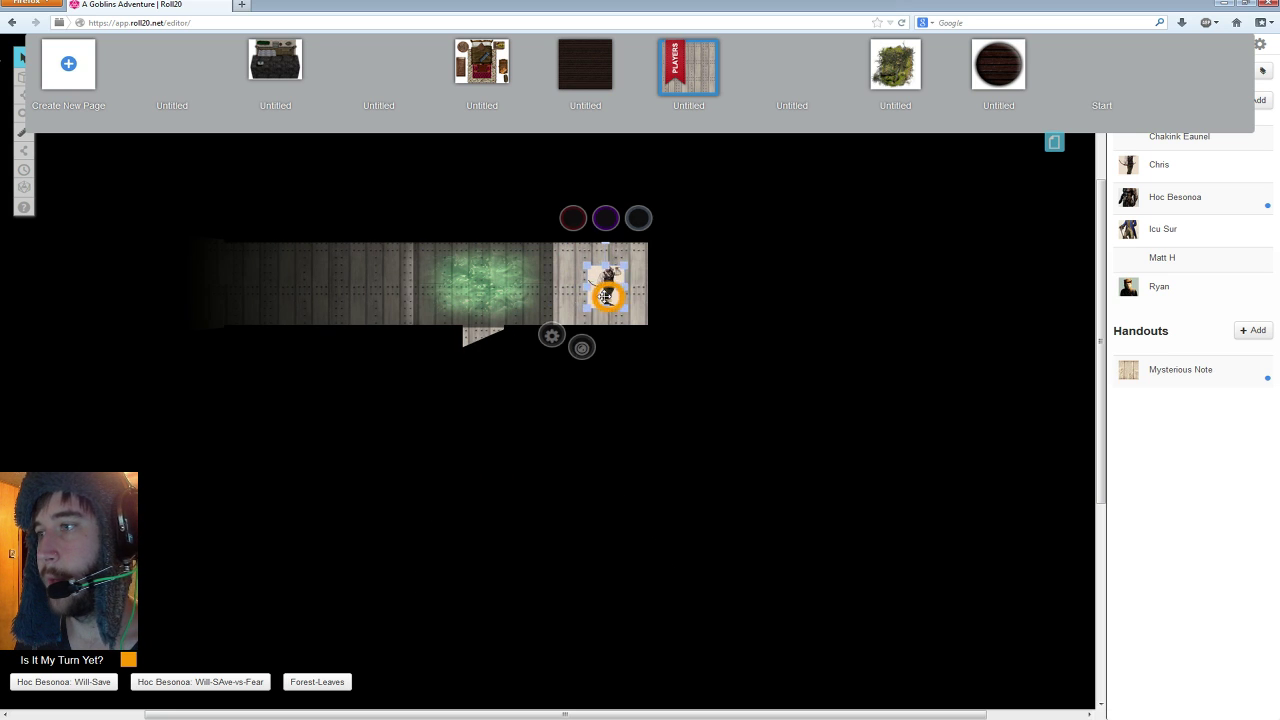
{"action": "scroll", "coordinate": [676, 355], "scroll_direction": "up", "scroll_amount": 3}
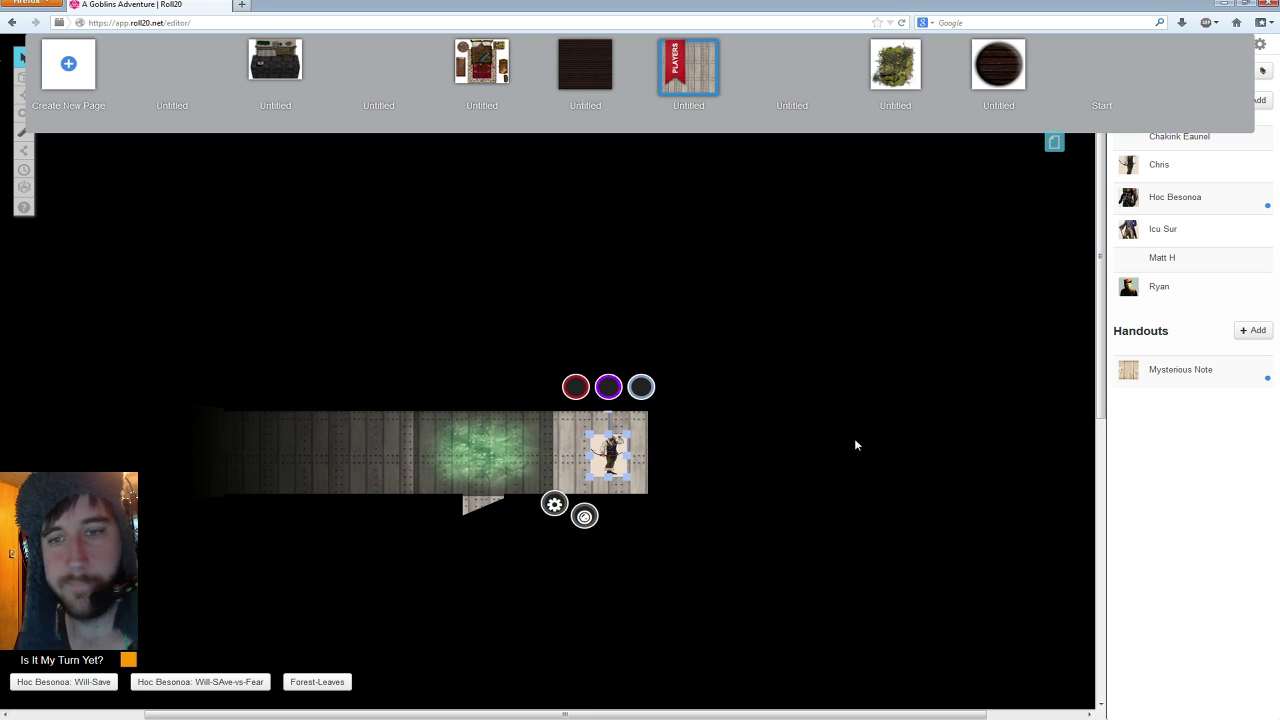
{"action": "left_click_drag", "start_coordinate": [612, 456], "coordinate": [307, 460]}
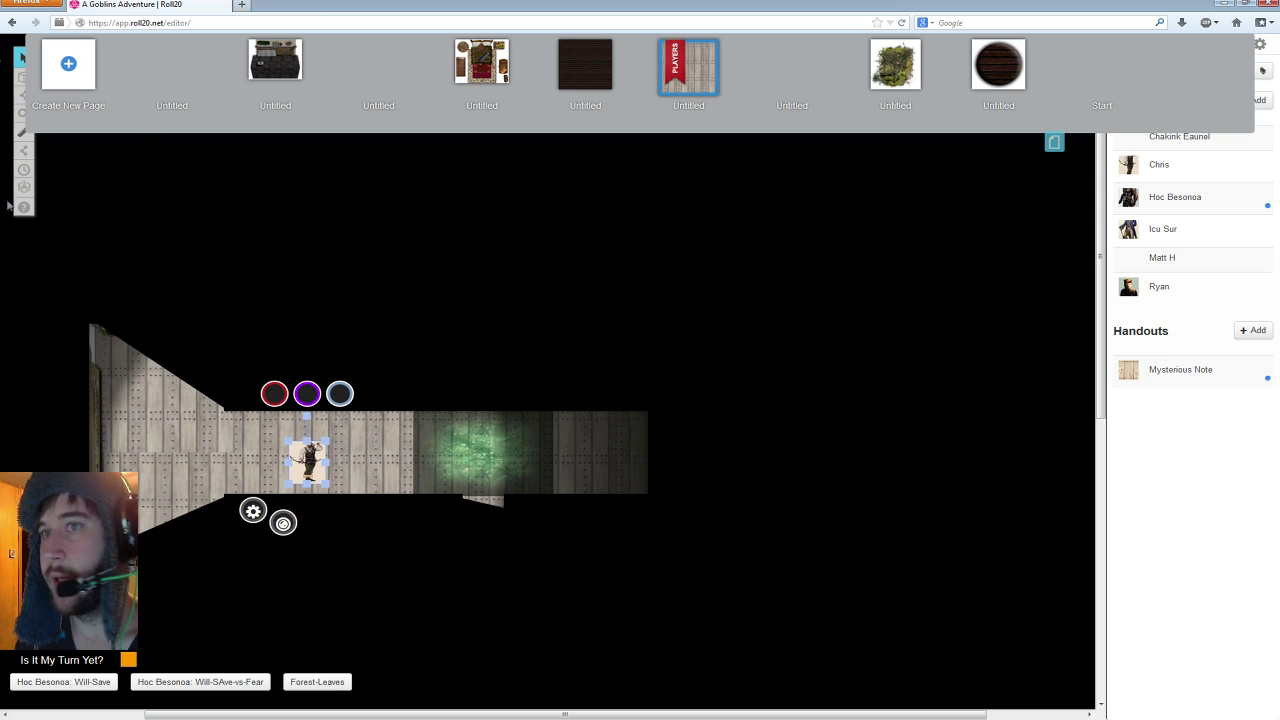
- Reveal the fogged area beyond the corridor's eastern end with Polygon Reveal, and return to the selection tool
{"action": "left_click", "coordinate": [23, 150]}
{"action": "left_click", "coordinate": [70, 164]}
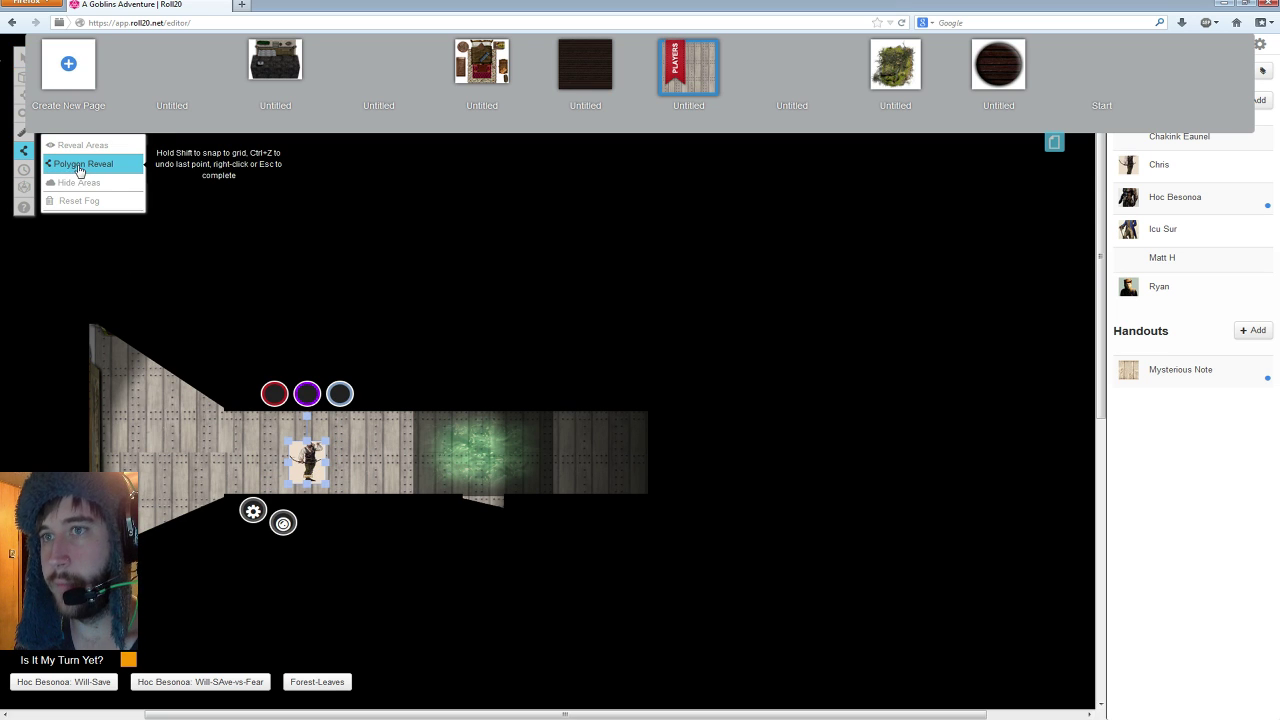
{"action": "double_click", "coordinate": [656, 494]}
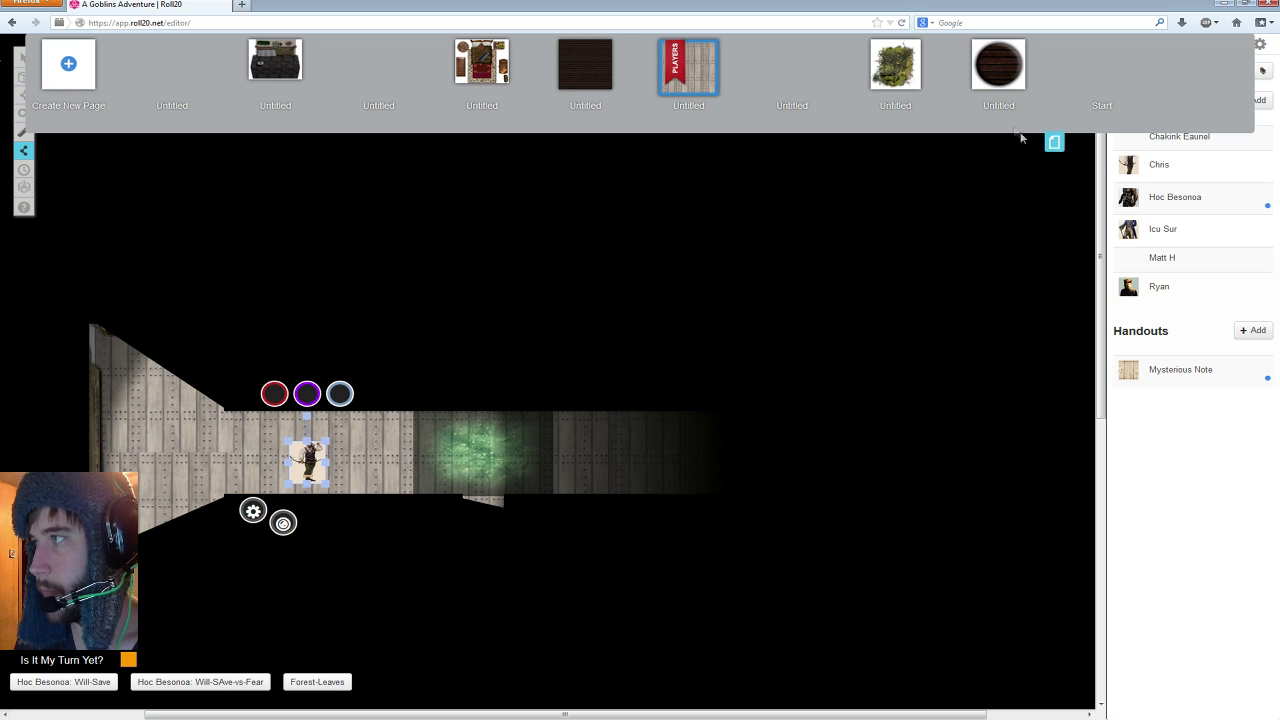
{"action": "left_click", "coordinate": [25, 57]}
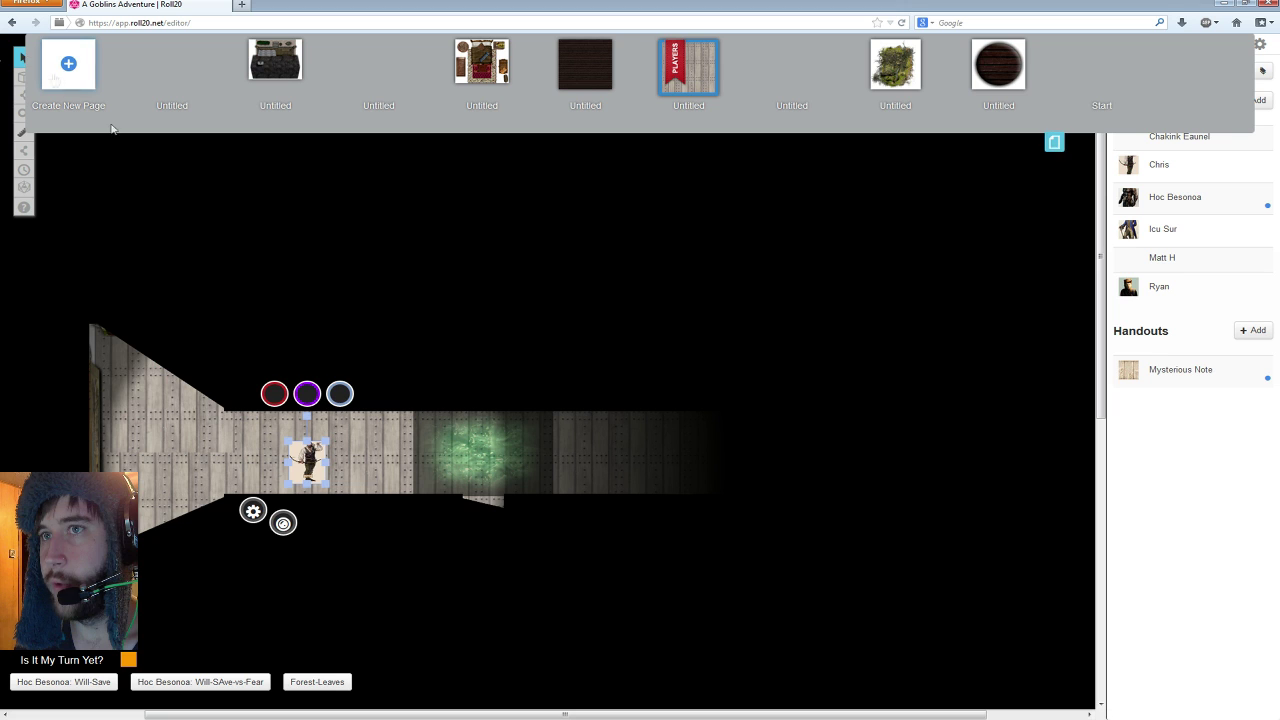
- Move the archer token slightly west in the corridor, and on into the lower room just below the north door
{"action": "mouse_move", "coordinate": [307, 462]}
{"action": "left_mouse_down"}
{"action": "mouse_move", "coordinate": [806, 460]}
{"action": "mouse_move", "coordinate": [297, 457]}
{"action": "left_mouse_up"}
{"action": "double_click", "coordinate": [587, 467]}
{"action": "left_click", "coordinate": [829, 455]}
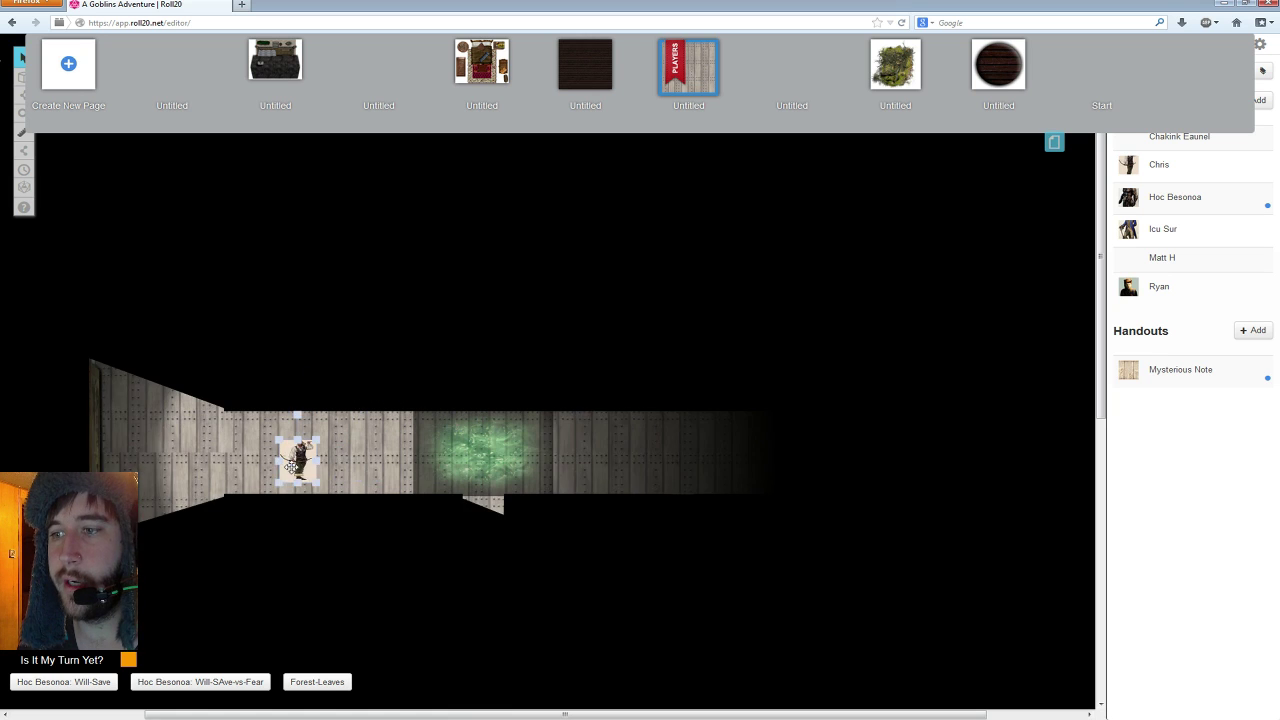
{"action": "scroll", "coordinate": [339, 491], "scroll_direction": "down", "scroll_amount": 3}
{"action": "left_click_drag", "start_coordinate": [298, 325], "coordinate": [486, 578]}
{"action": "scroll", "coordinate": [500, 594], "scroll_direction": "down", "scroll_amount": 4}
{"action": "left_click_drag", "start_coordinate": [486, 378], "coordinate": [489, 351]}
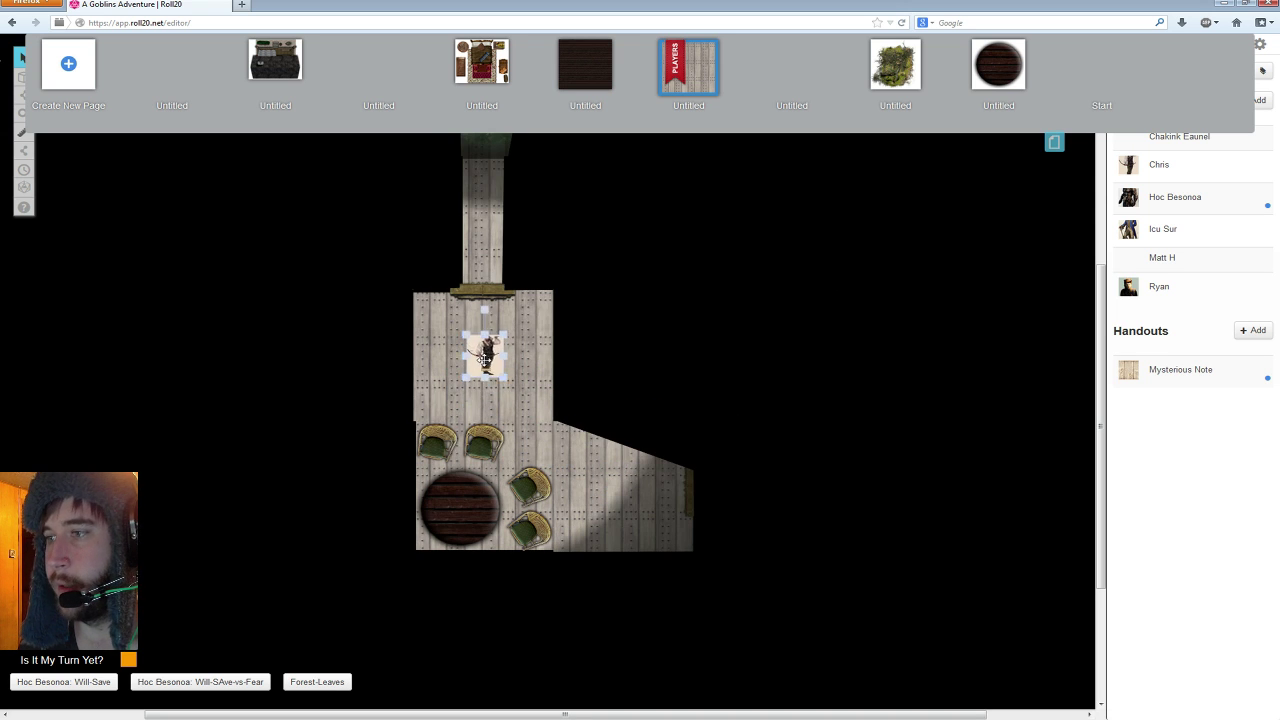
- Hide the list of pages above the map
{"action": "scroll", "coordinate": [500, 450], "scroll_direction": "up", "scroll_amount": 7}
{"action": "scroll", "coordinate": [514, 563], "scroll_direction": "down", "scroll_amount": 3}
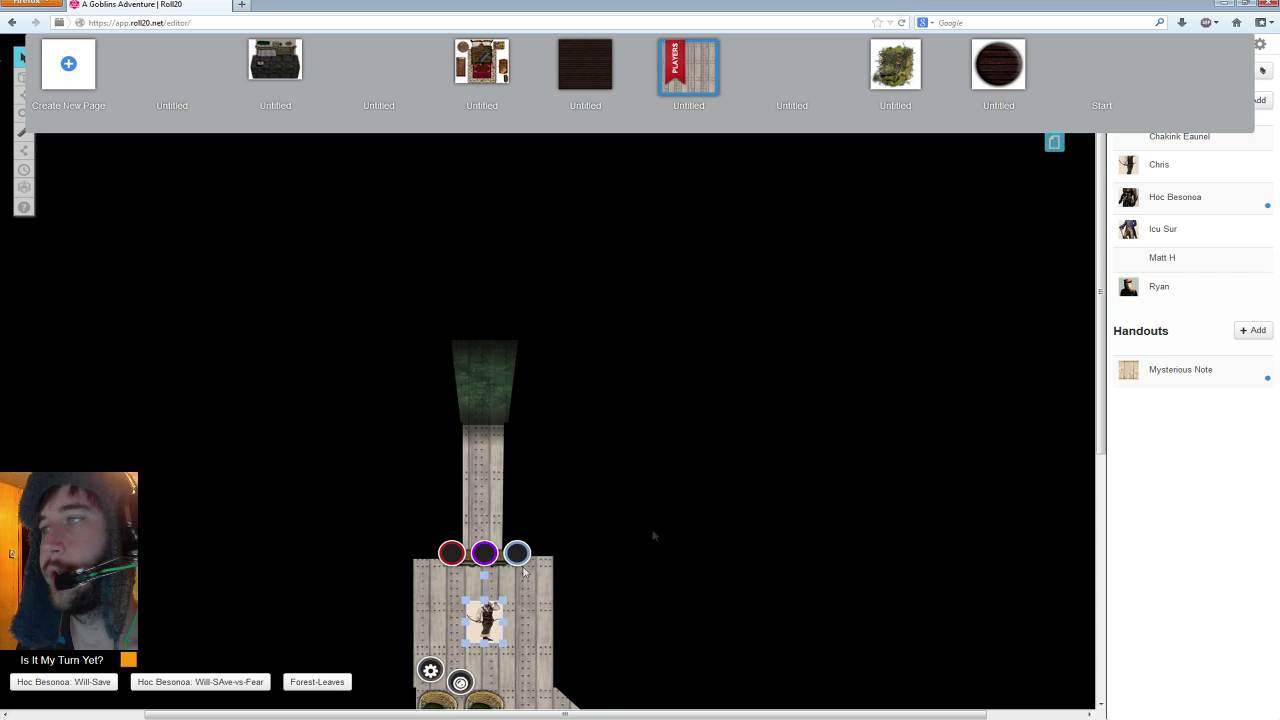
{"action": "left_click", "coordinate": [1054, 142]}
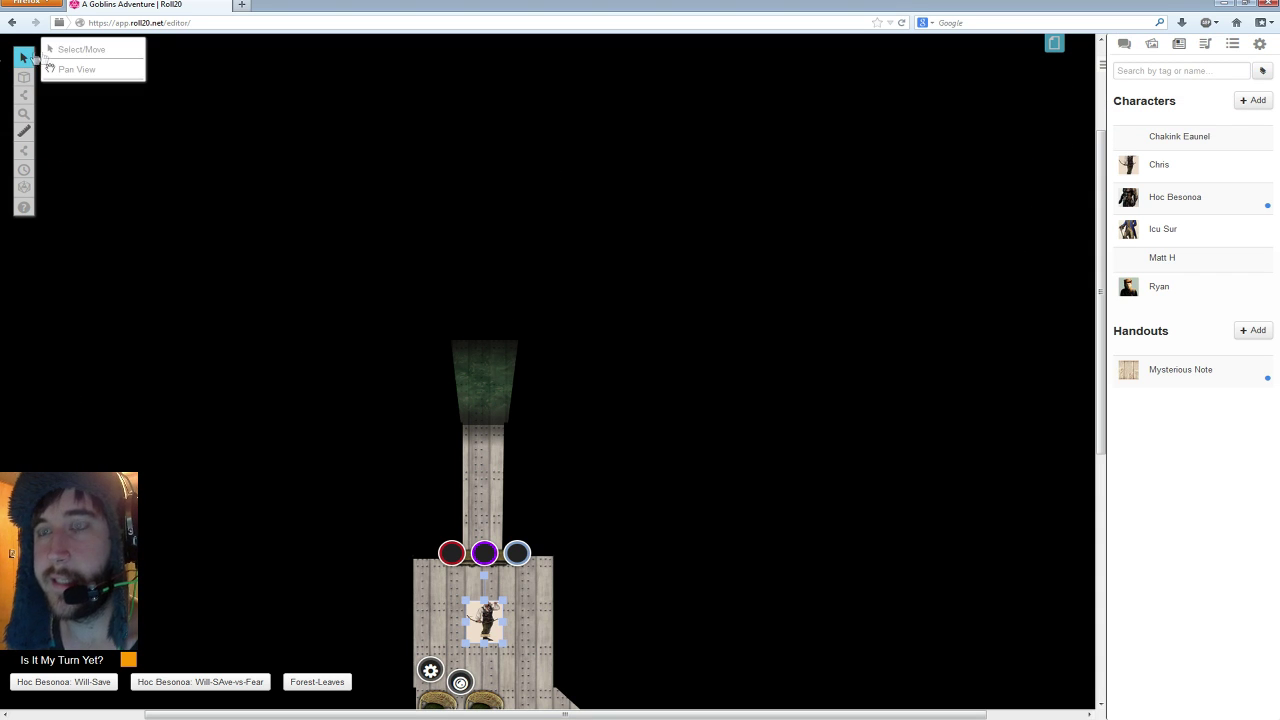
{"action": "scroll", "coordinate": [476, 600], "scroll_direction": "down", "scroll_amount": 4}
{"action": "scroll", "coordinate": [476, 600], "scroll_direction": "up", "scroll_amount": 3}
{"action": "scroll", "coordinate": [476, 600], "scroll_direction": "down", "scroll_amount": 3}
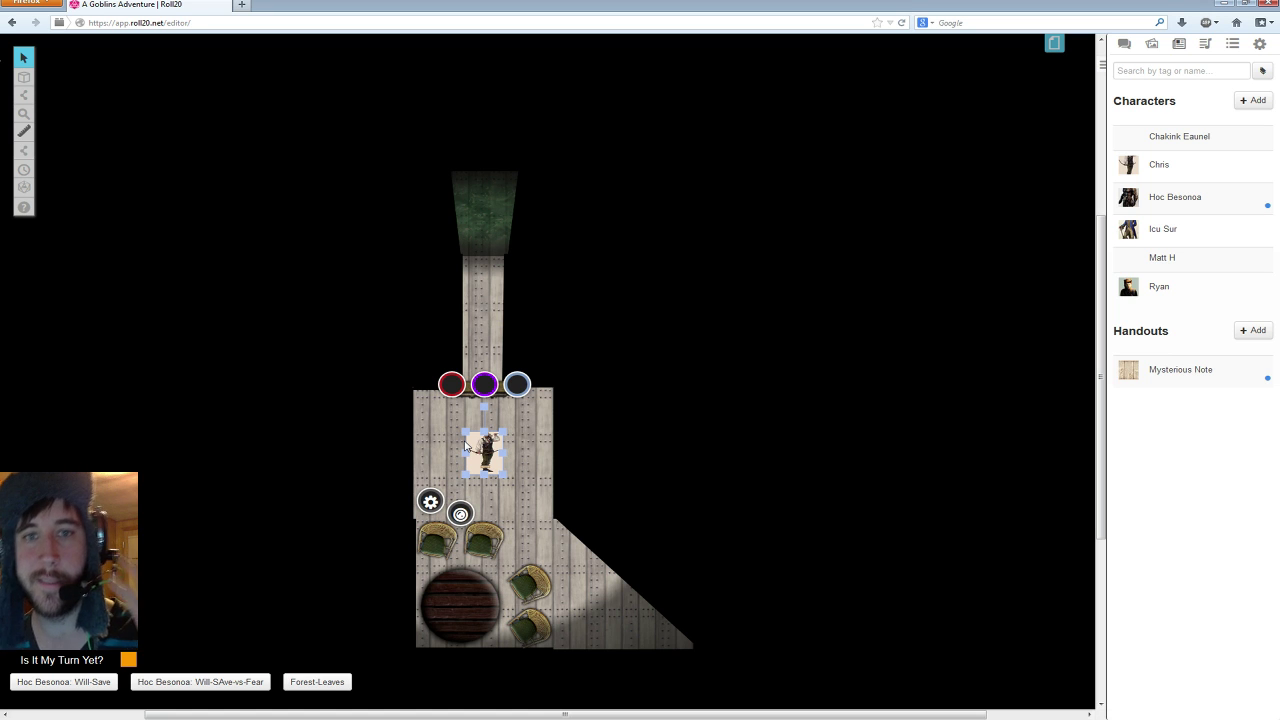
- In the archer token's settings, set the light radius to 25 ft and clear the start of dim light
{"action": "double_click", "coordinate": [478, 450]}
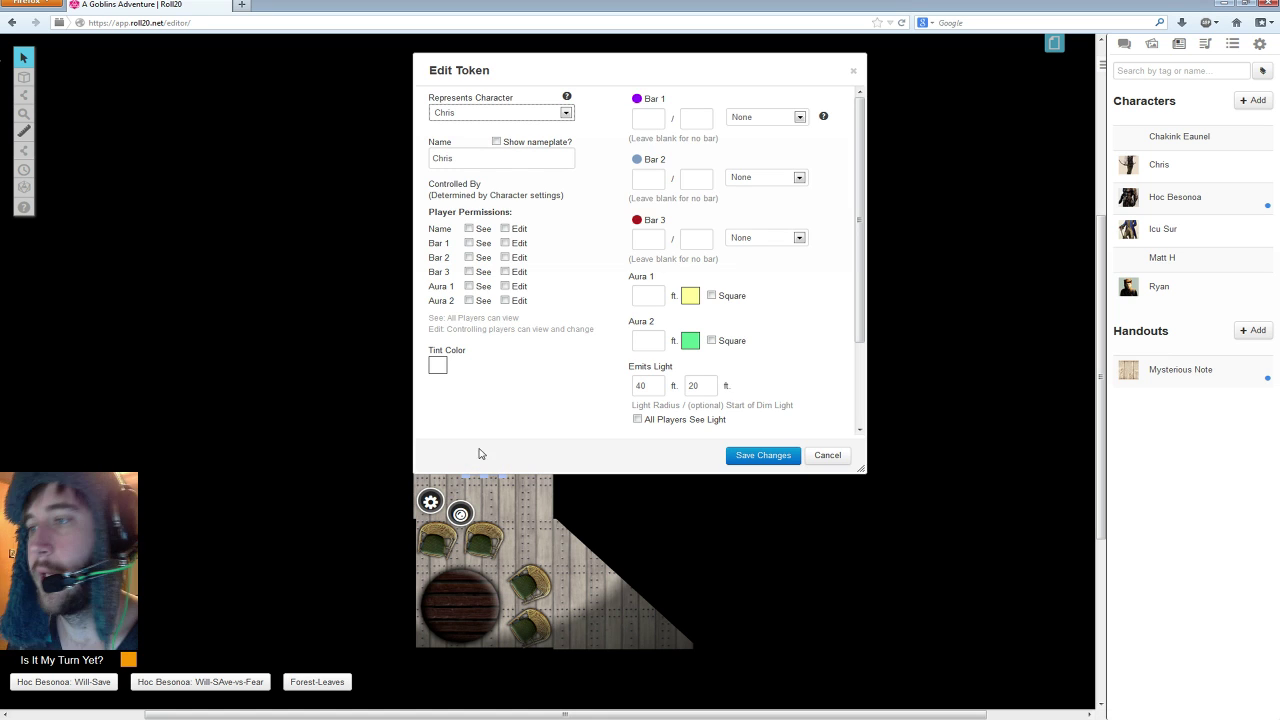
{"action": "left_click", "coordinate": [648, 389]}
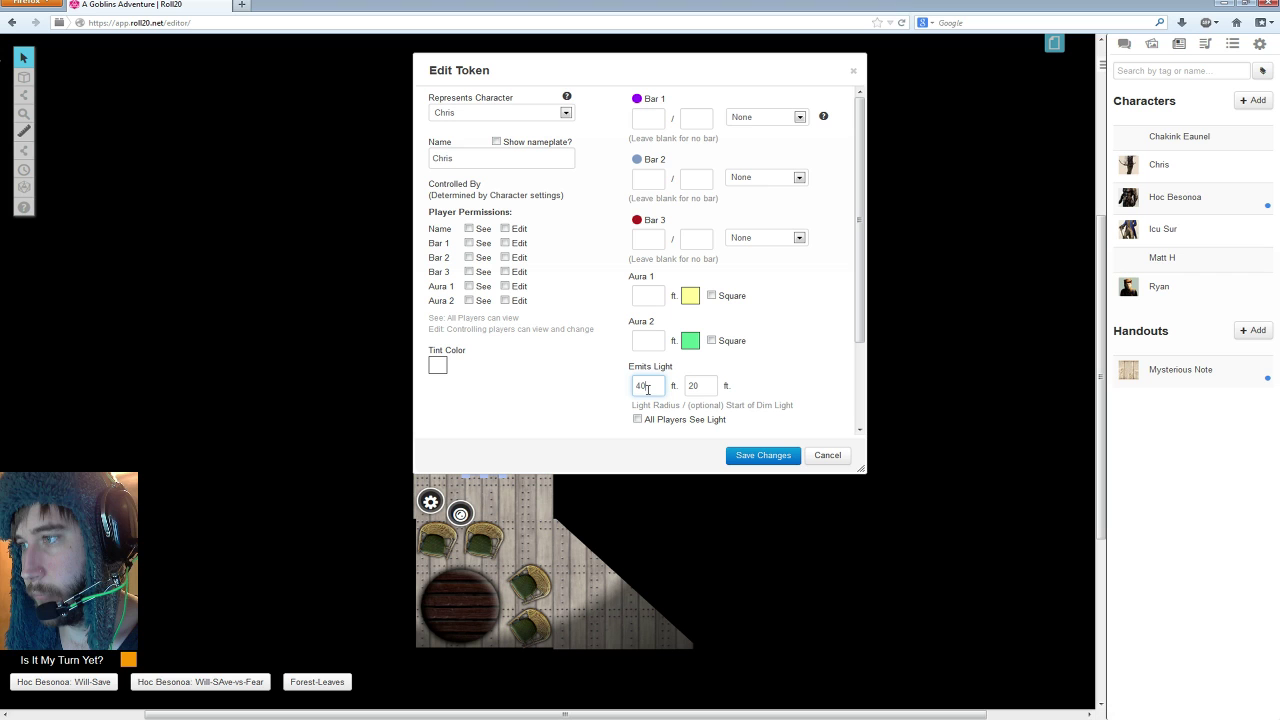
{"action": "left_click_drag", "start_coordinate": [659, 385], "coordinate": [56, 392]}
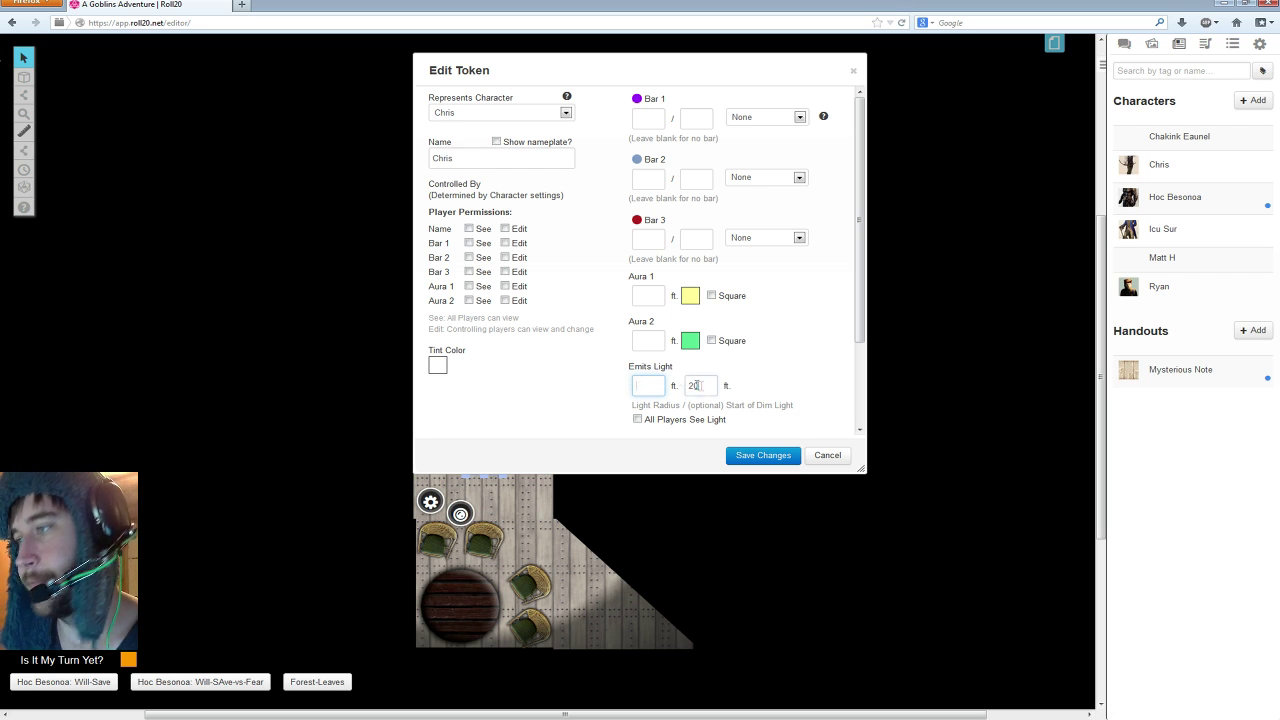
{"action": "key", "text": "Tab"}
{"action": "left_click", "coordinate": [650, 385]}
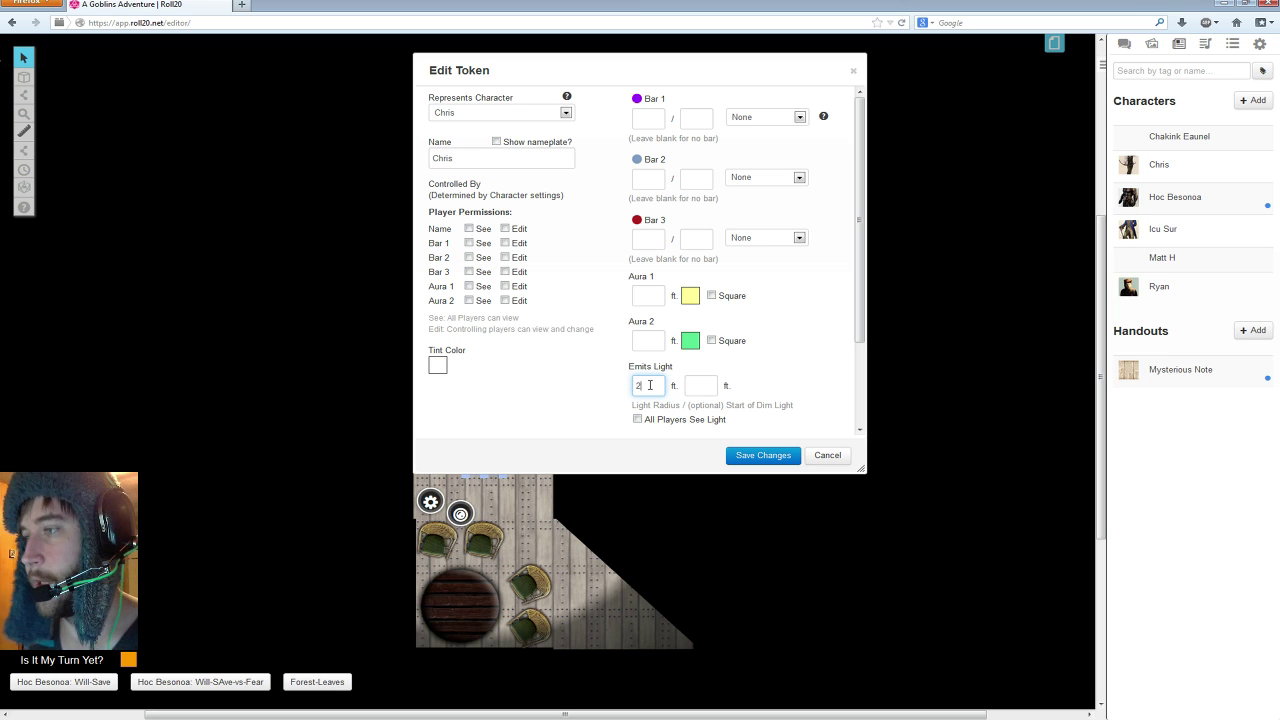
{"action": "left_click", "coordinate": [702, 390]}
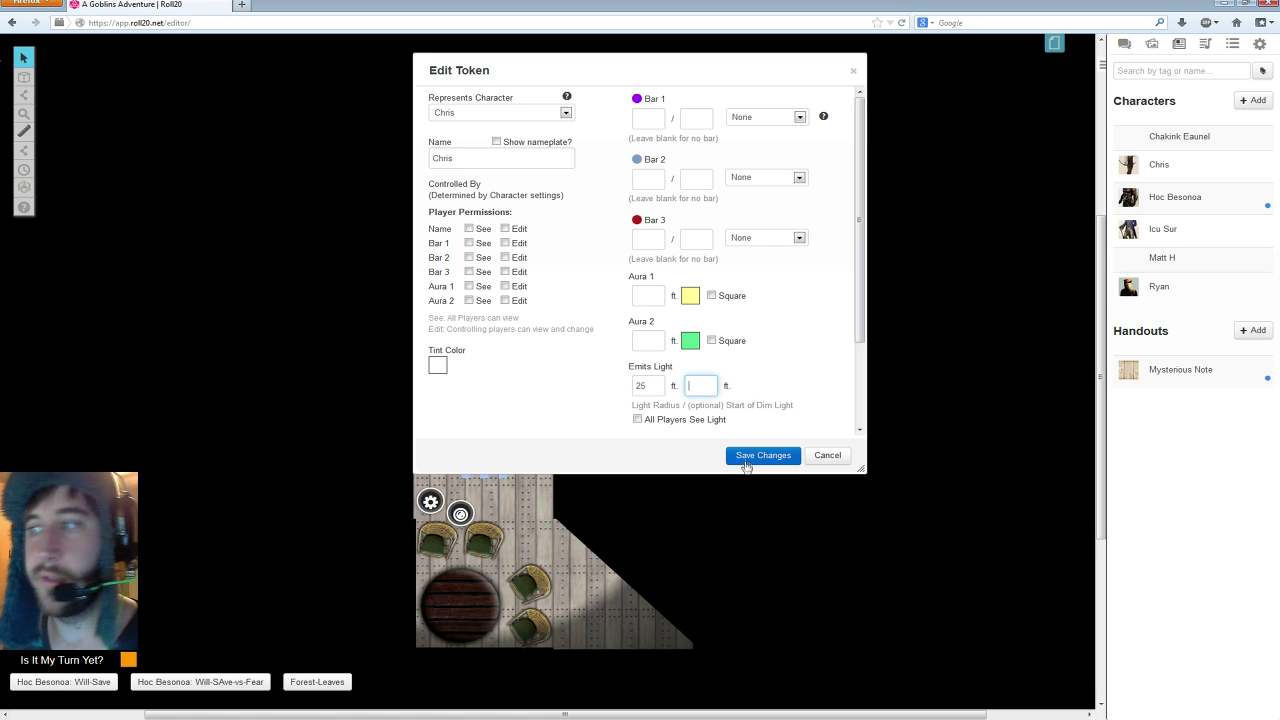
- Set the archer token's light radius to 40 ft and its start of dim light to 25 ft, and save the token
{"action": "left_click", "coordinate": [656, 384]}
{"action": "left_click_drag", "start_coordinate": [637, 385], "coordinate": [658, 386]}
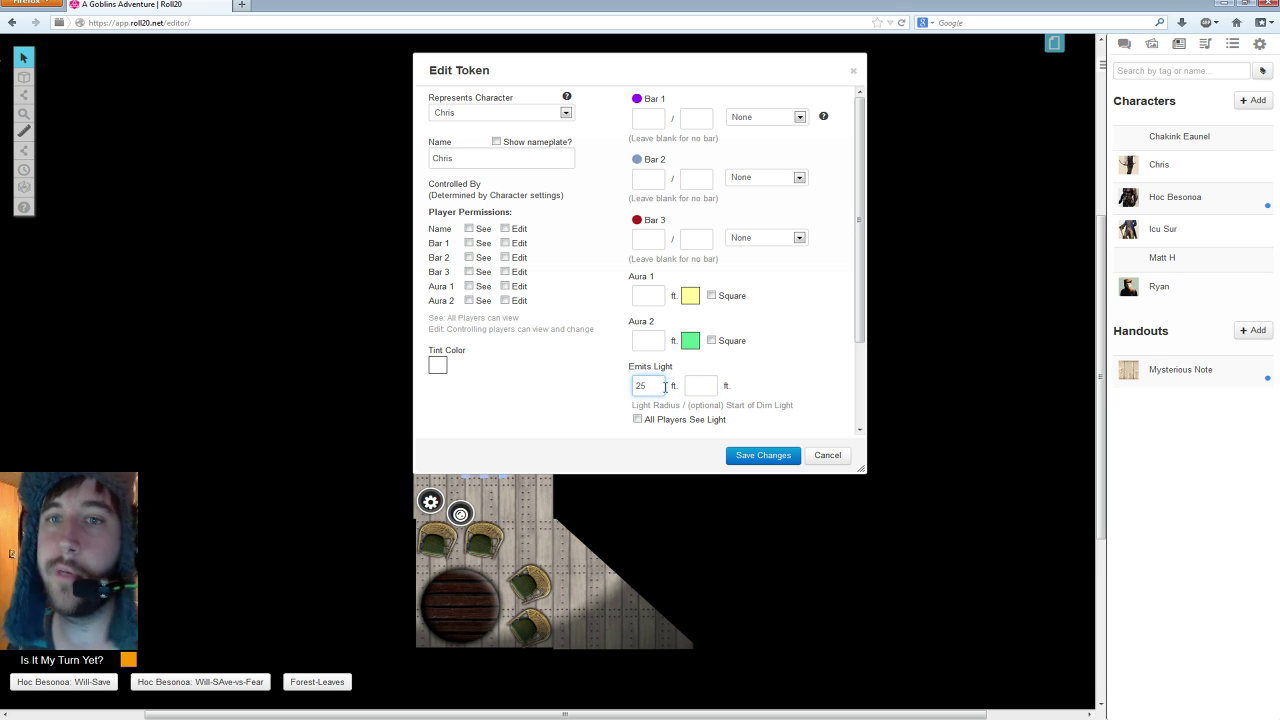
{"action": "left_click", "coordinate": [671, 386]}
{"action": "left_click_drag", "start_coordinate": [671, 386], "coordinate": [591, 387]}
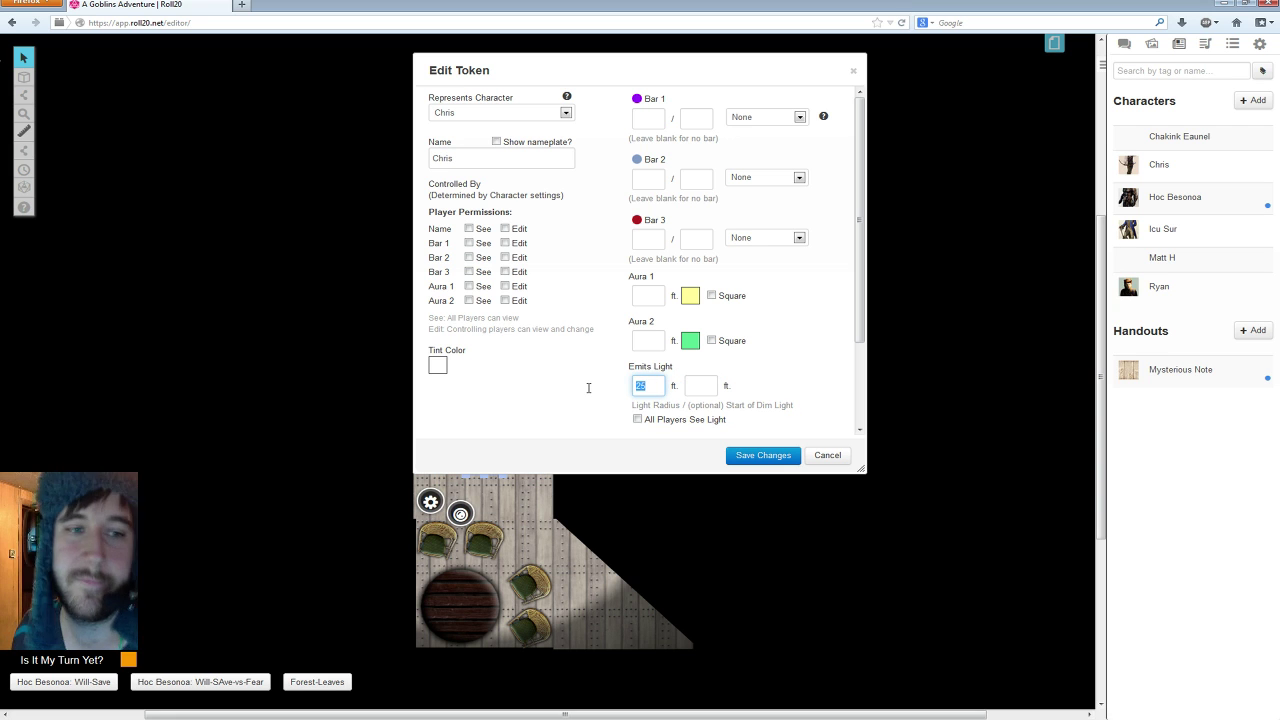
{"action": "type", "text": "40"}
{"action": "left_click", "coordinate": [704, 385]}
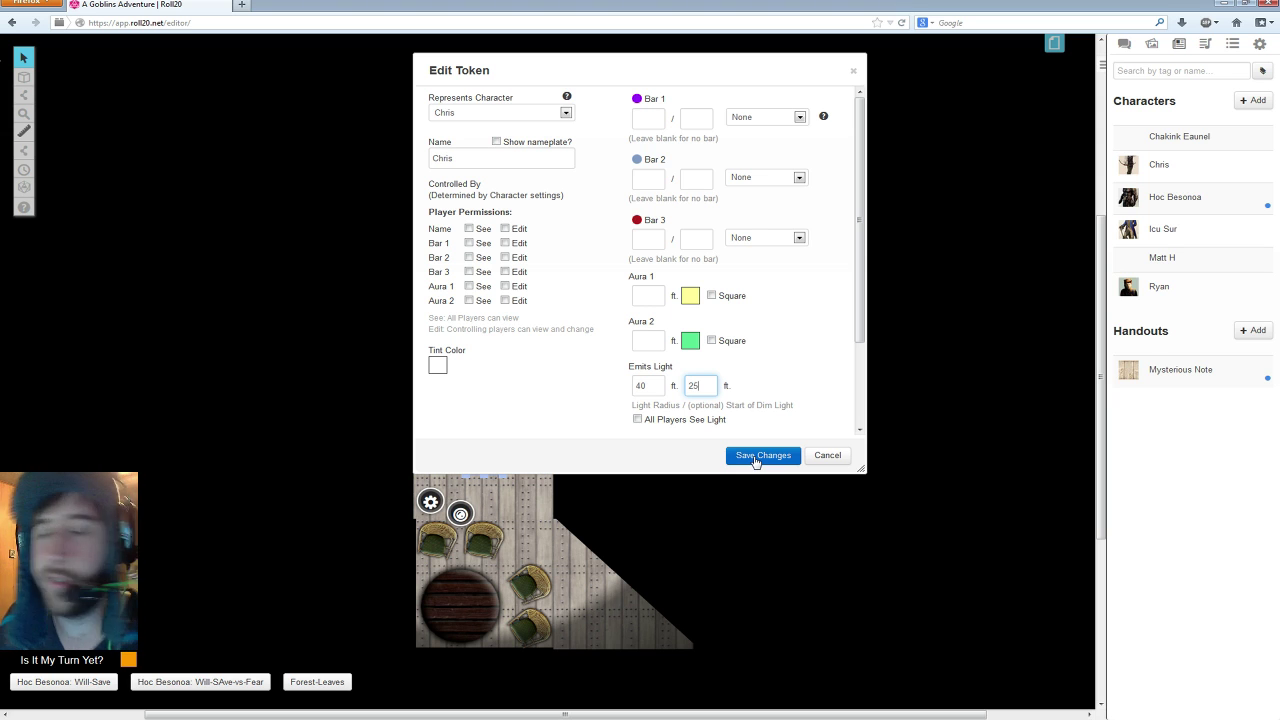
{"action": "left_click", "coordinate": [755, 459]}
- Move the archer token up to the corridor junction at the green glow and enable All Players See Light for it
{"action": "left_click_drag", "start_coordinate": [482, 449], "coordinate": [486, 240]}
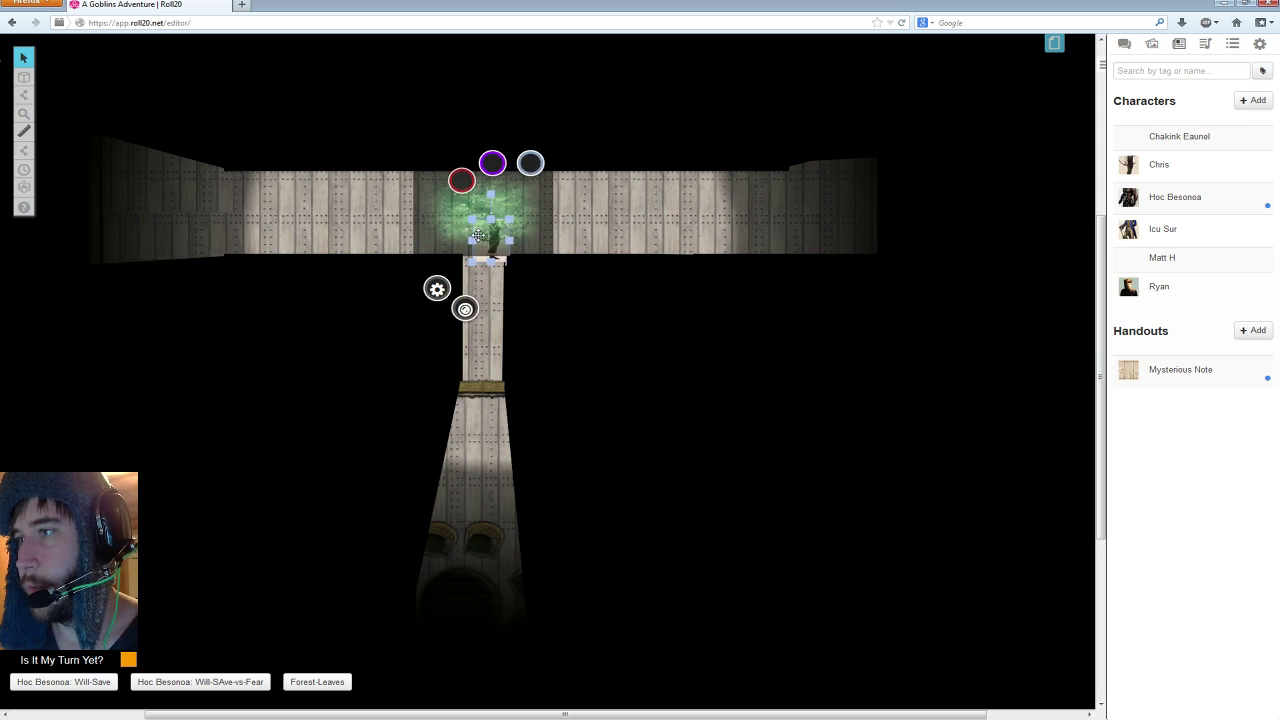
{"action": "double_click", "coordinate": [486, 240]}
{"action": "left_click", "coordinate": [637, 419]}
{"action": "left_click", "coordinate": [765, 457]}
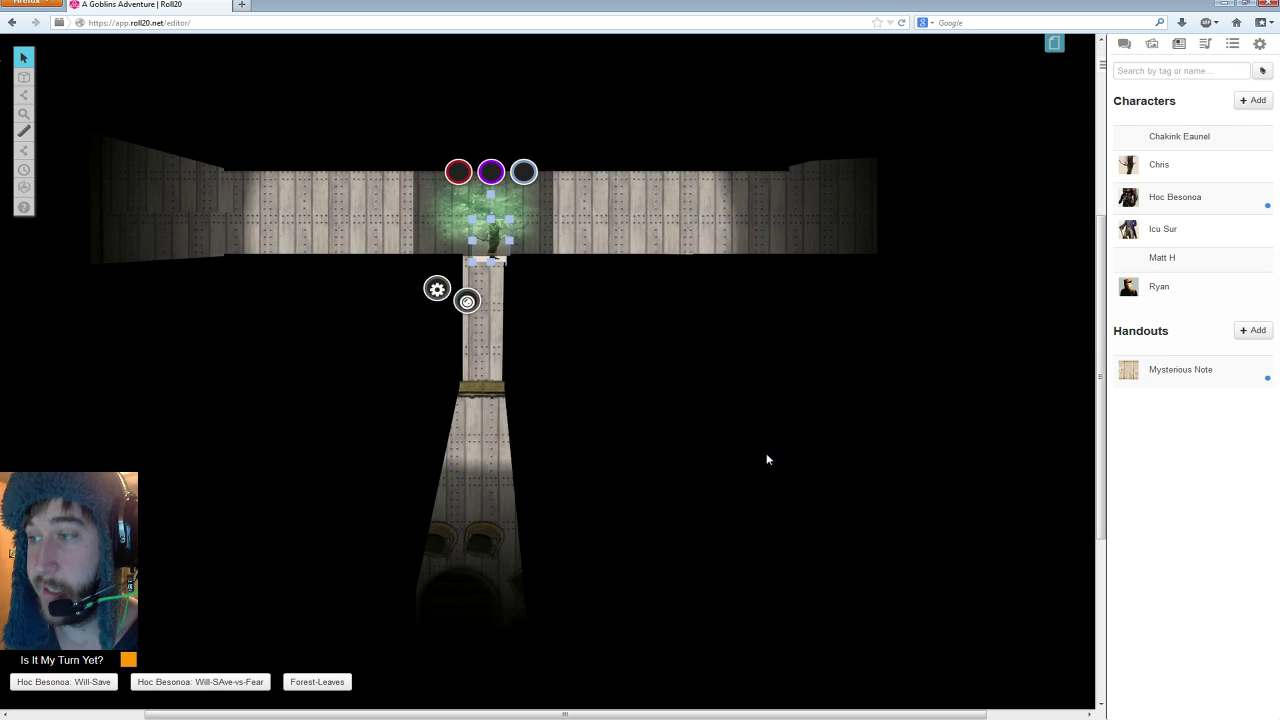
- Move the archer token from the corridor junction into the room east of the round table, leaving its settings as they are
{"action": "left_click_drag", "start_coordinate": [486, 240], "coordinate": [451, 212]}
{"action": "double_click", "coordinate": [451, 212]}
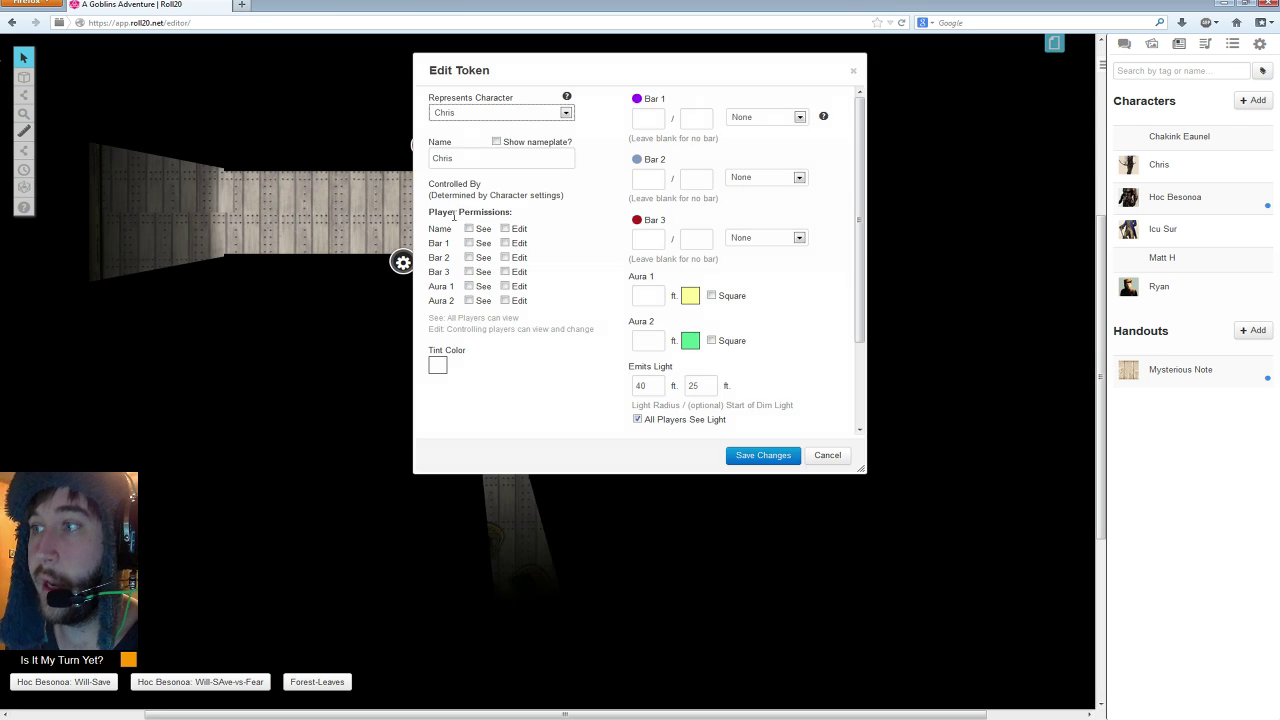
{"action": "left_click", "coordinate": [827, 455]}
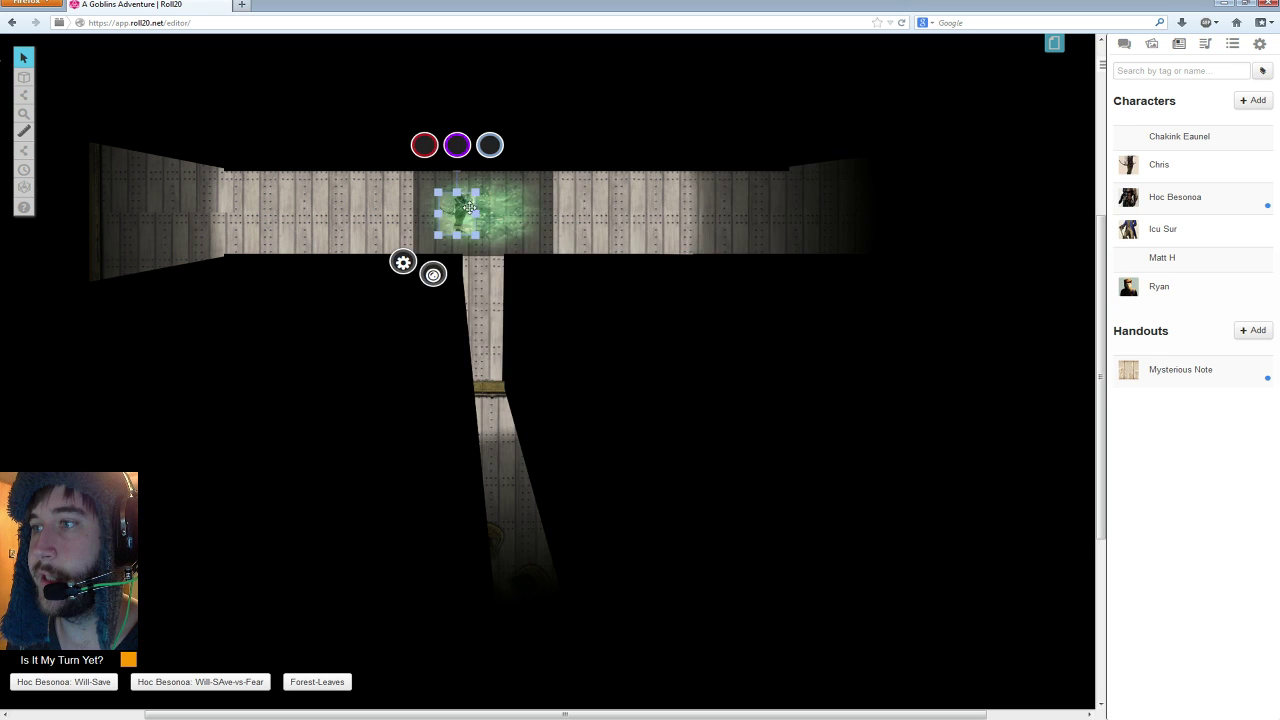
{"action": "left_click_drag", "start_coordinate": [472, 212], "coordinate": [606, 577]}
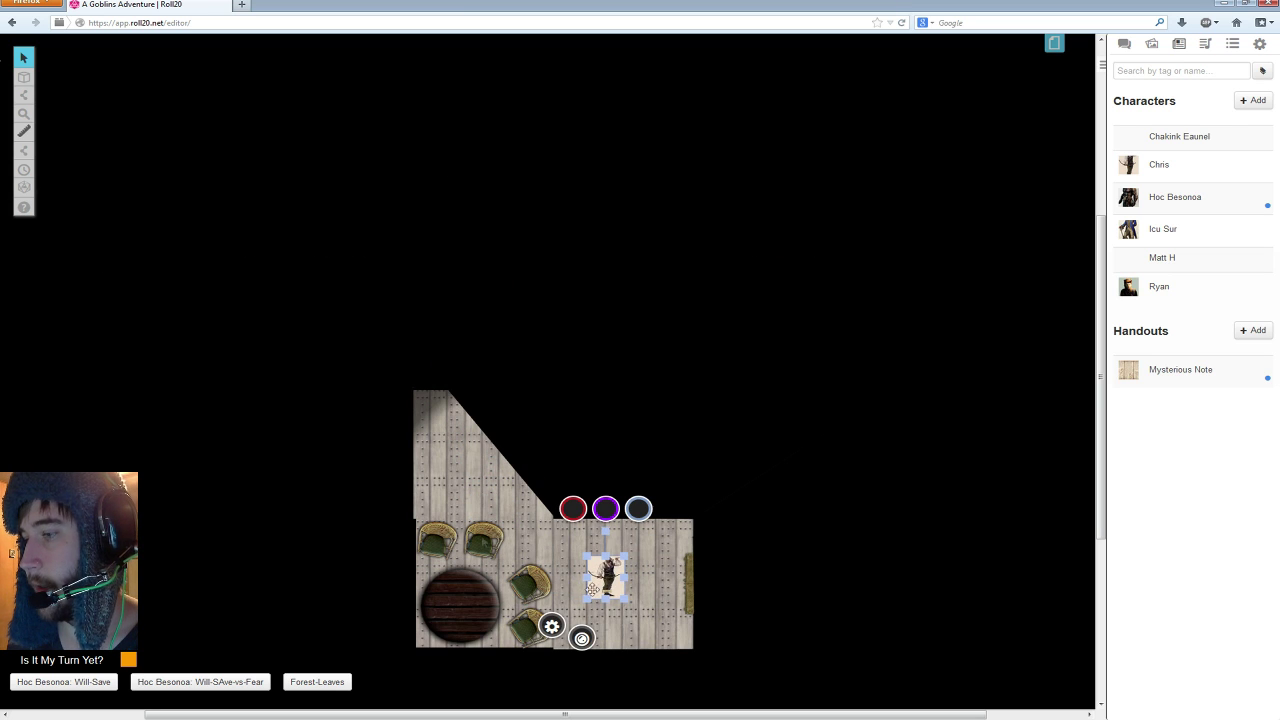
- Draw a small yellow-filled square with an orange outline on the floor north of the chairs
{"action": "mouse_move", "coordinate": [24, 113]}
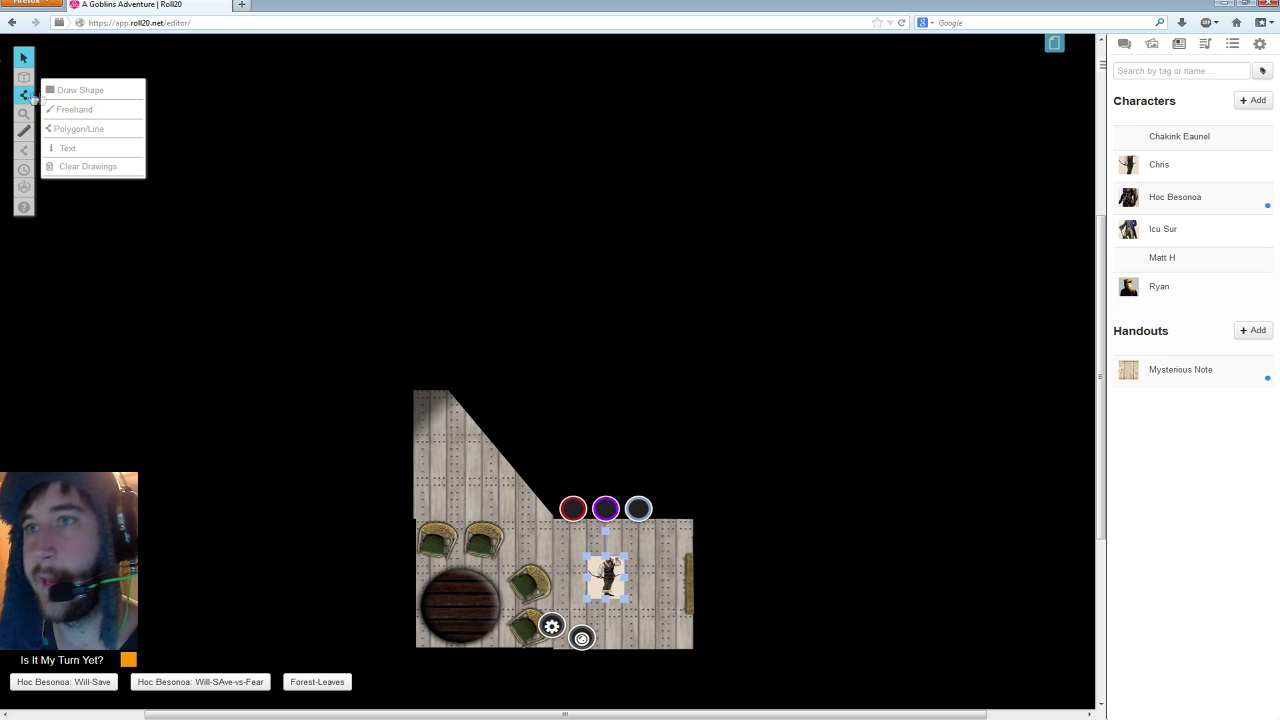
{"action": "left_click", "coordinate": [64, 89]}
{"action": "left_click", "coordinate": [75, 58]}
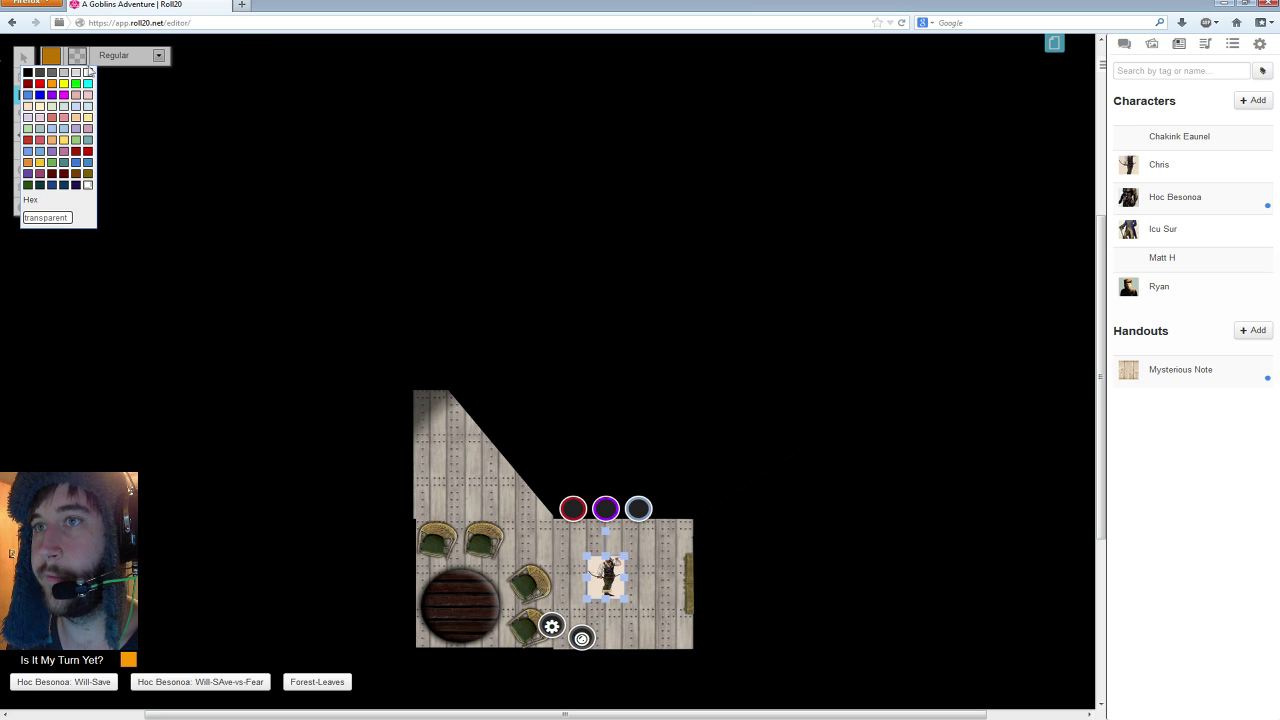
{"action": "left_click", "coordinate": [84, 117]}
{"action": "left_click_drag", "start_coordinate": [457, 465], "coordinate": [486, 492]}
{"action": "left_click", "coordinate": [24, 57]}
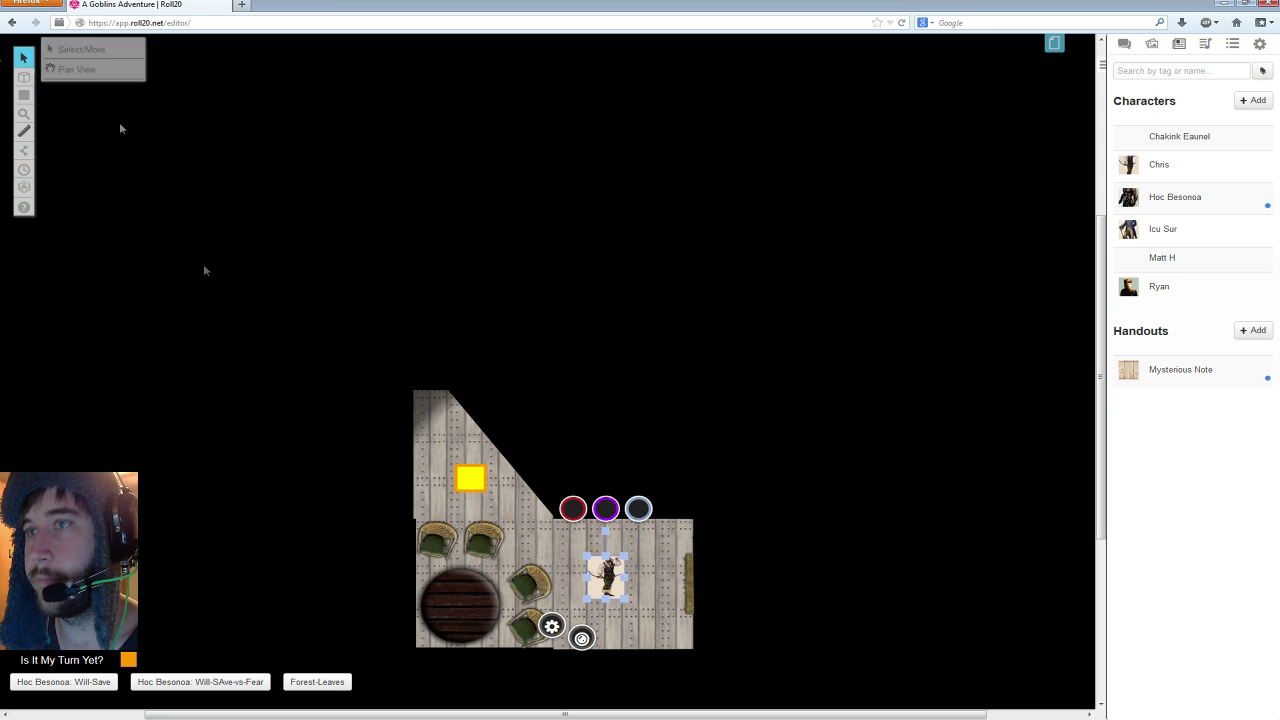
- Look through the yellow square's Advanced and Layer options, and delete the square
{"action": "left_click", "coordinate": [477, 471]}
{"action": "right_click", "coordinate": [477, 471]}
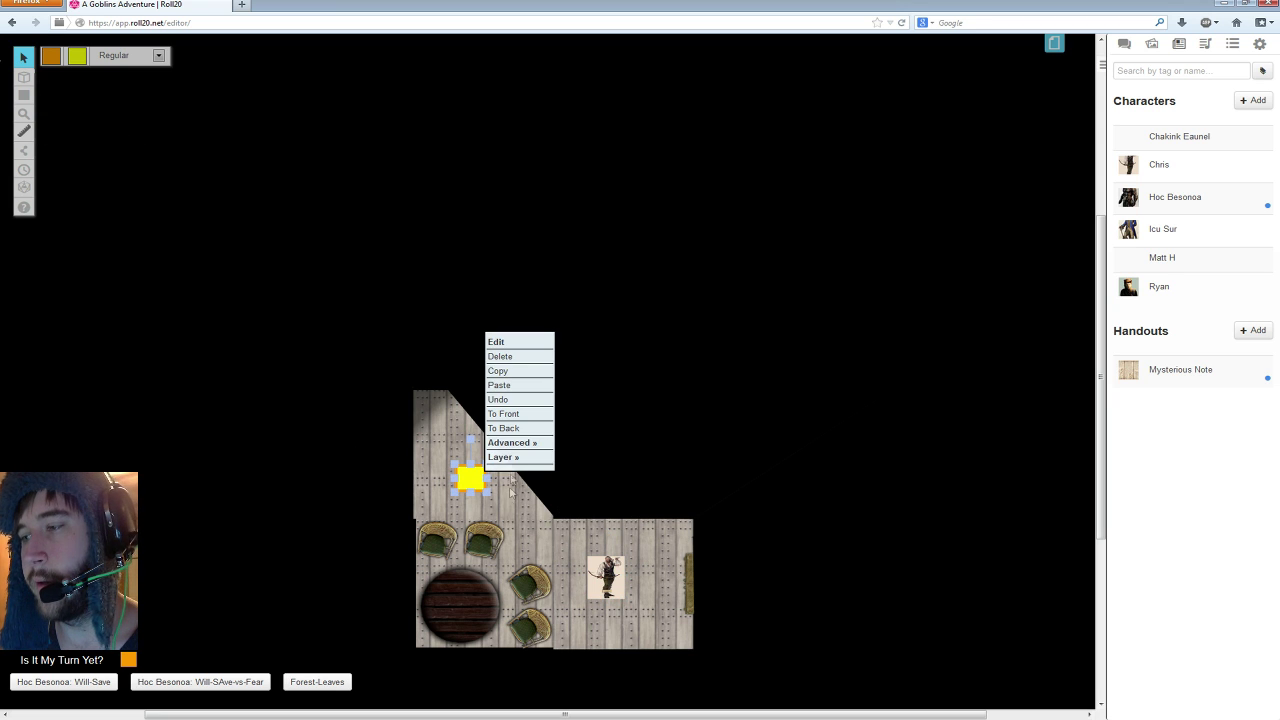
{"action": "mouse_move", "coordinate": [507, 460]}
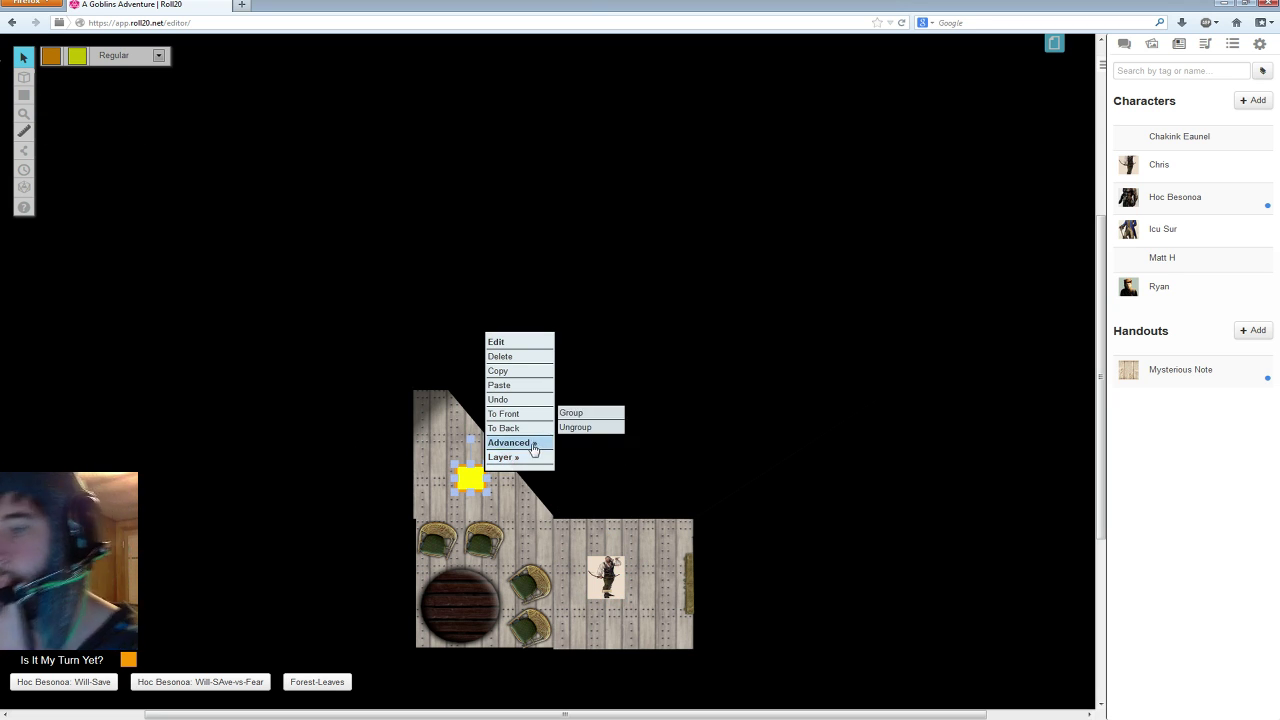
{"action": "left_click", "coordinate": [466, 474]}
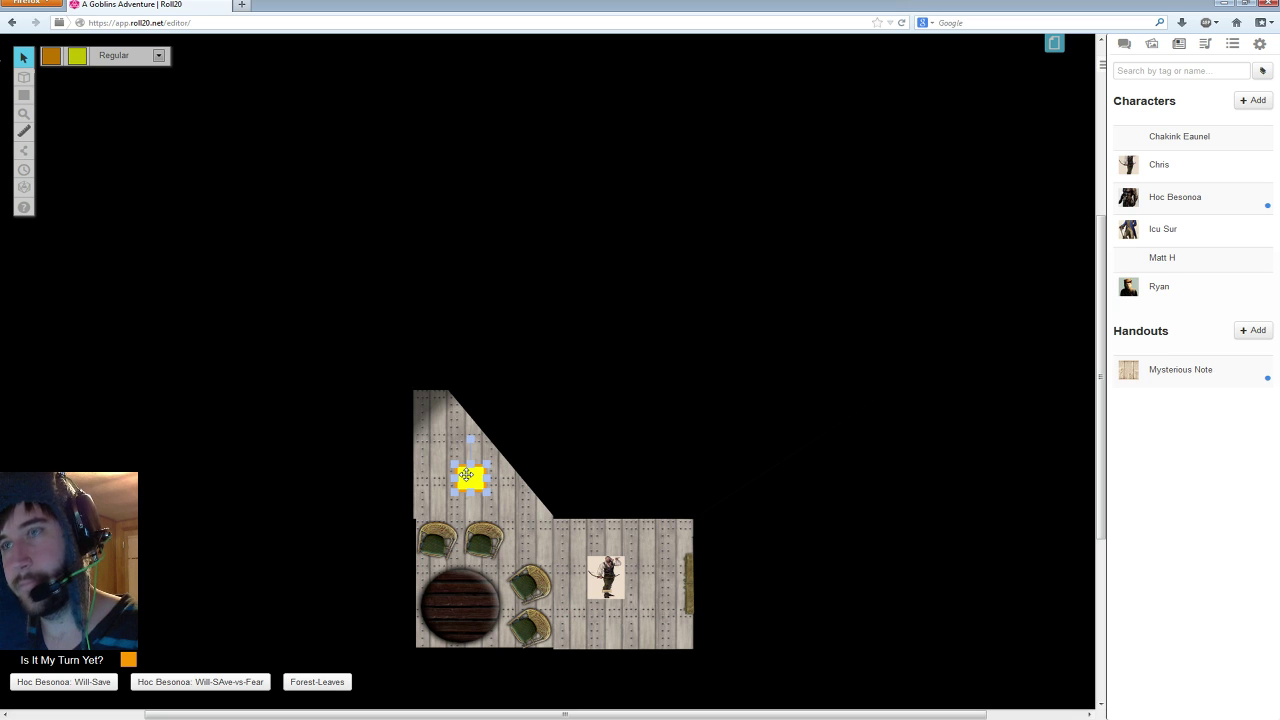
{"action": "right_click", "coordinate": [466, 474]}
{"action": "mouse_move", "coordinate": [491, 466]}
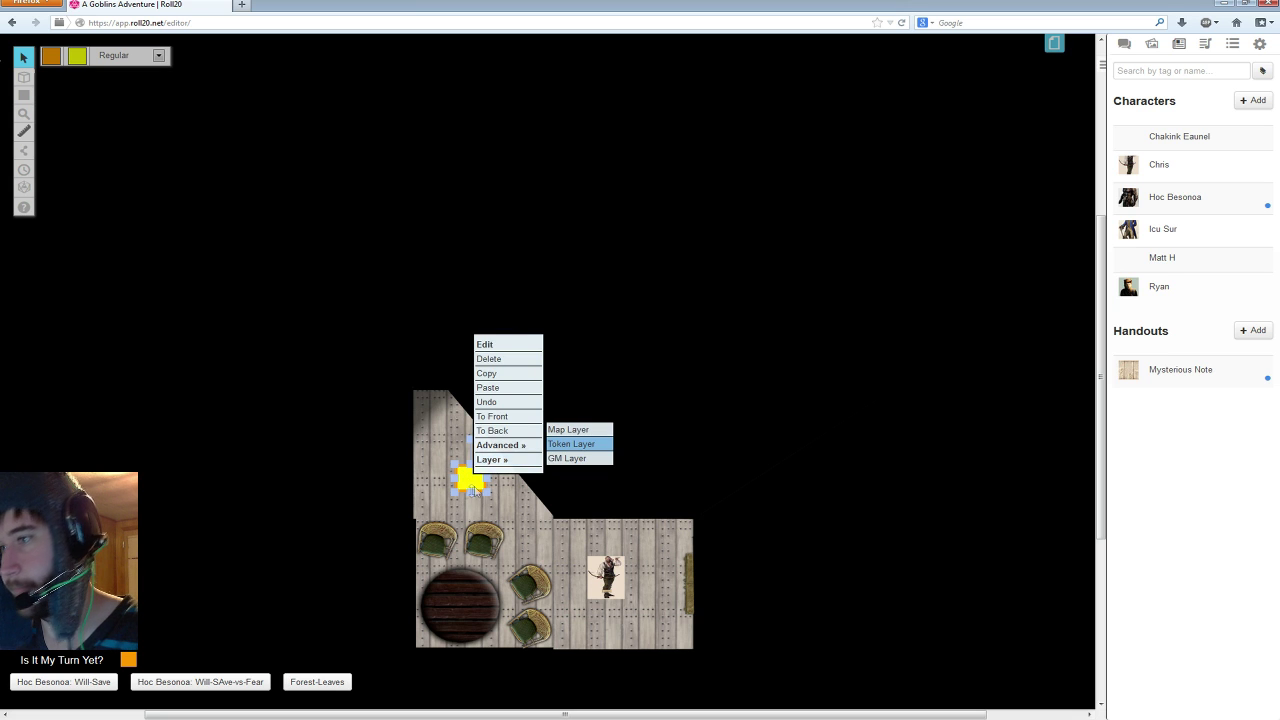
{"action": "left_click", "coordinate": [466, 478]}
{"action": "right_click", "coordinate": [466, 478]}
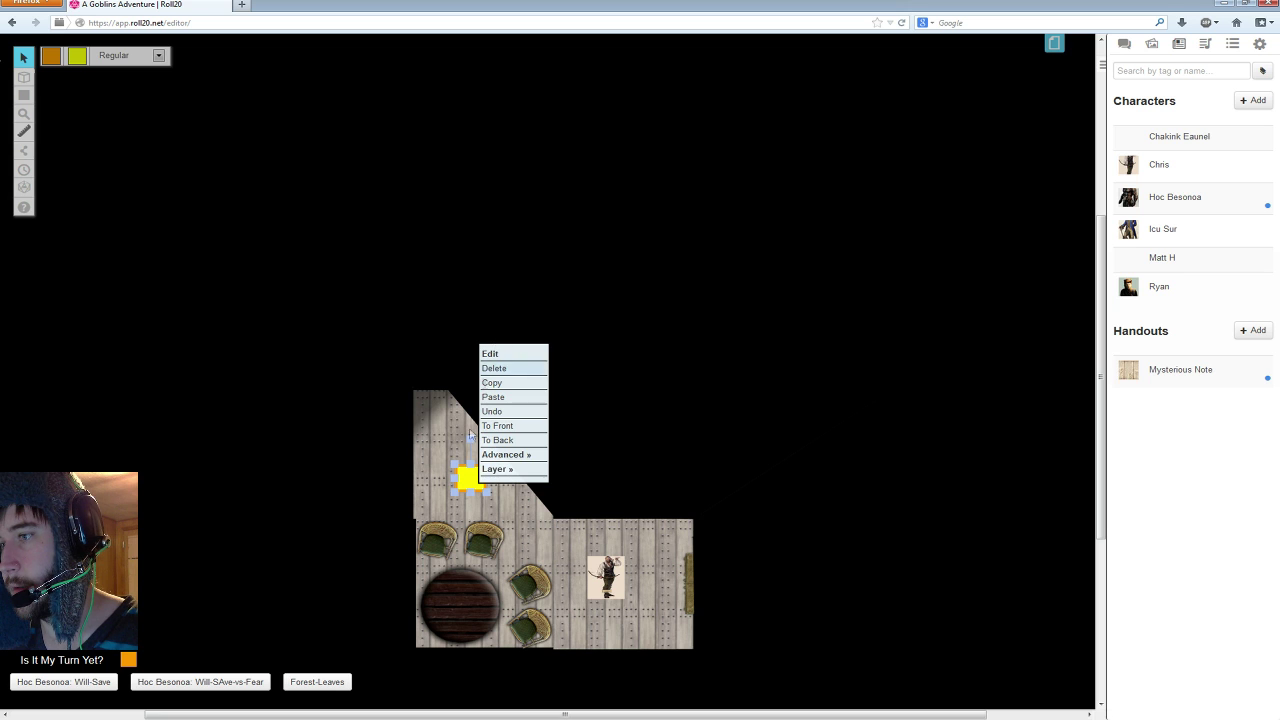
{"action": "left_click", "coordinate": [495, 368]}
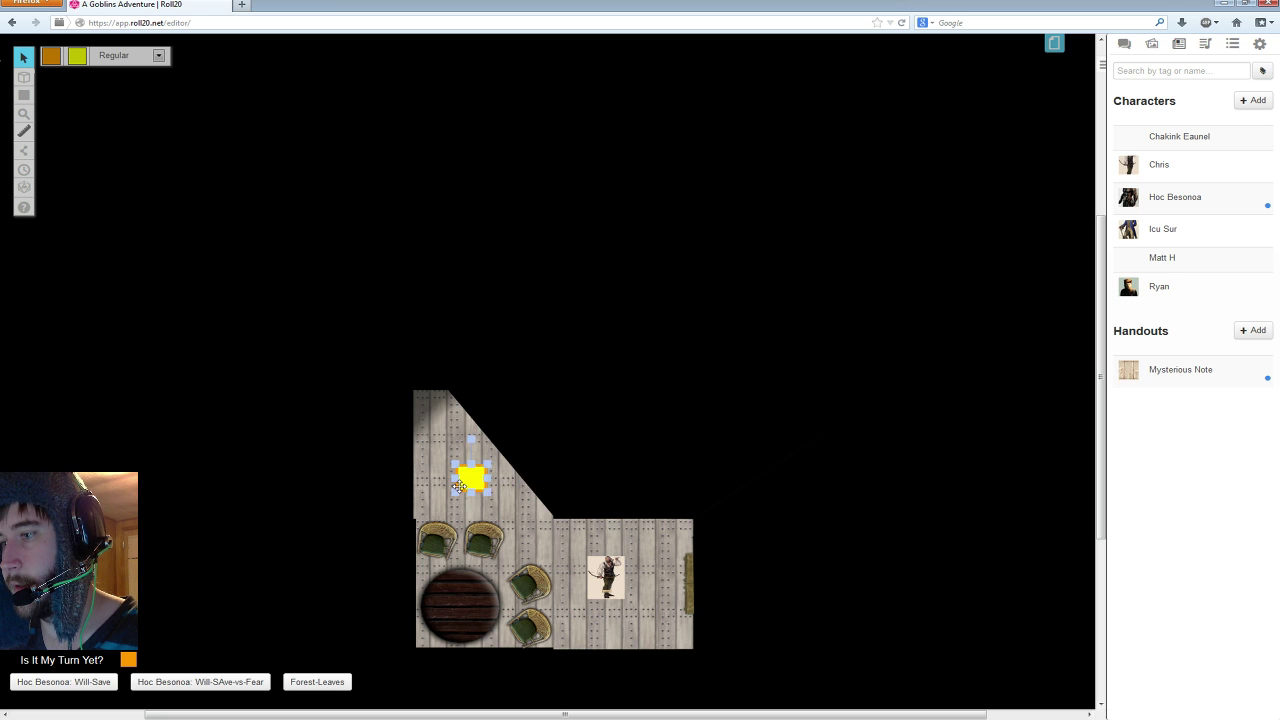
- Search the token art for "torches" and place the long-handled torch on the map near the chairs
{"action": "left_click", "coordinate": [1205, 44]}
{"action": "left_click", "coordinate": [1179, 44]}
{"action": "left_click", "coordinate": [1152, 44]}
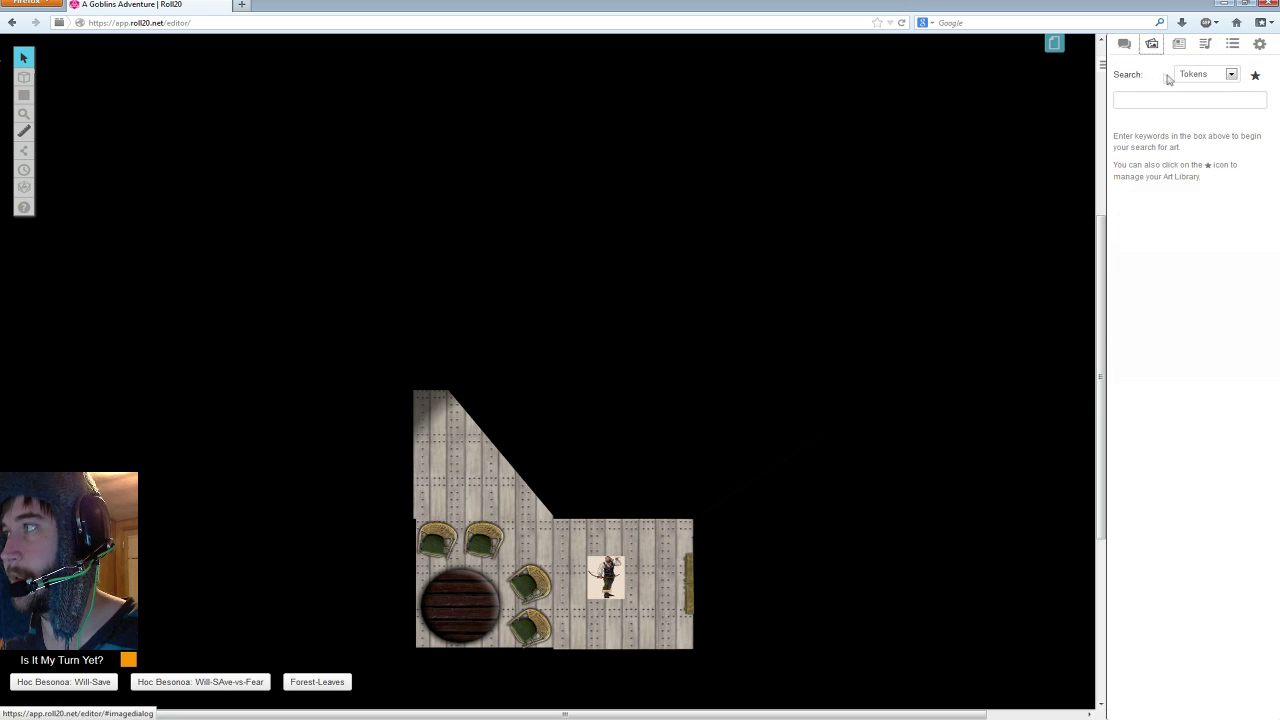
{"action": "left_click", "coordinate": [1174, 101]}
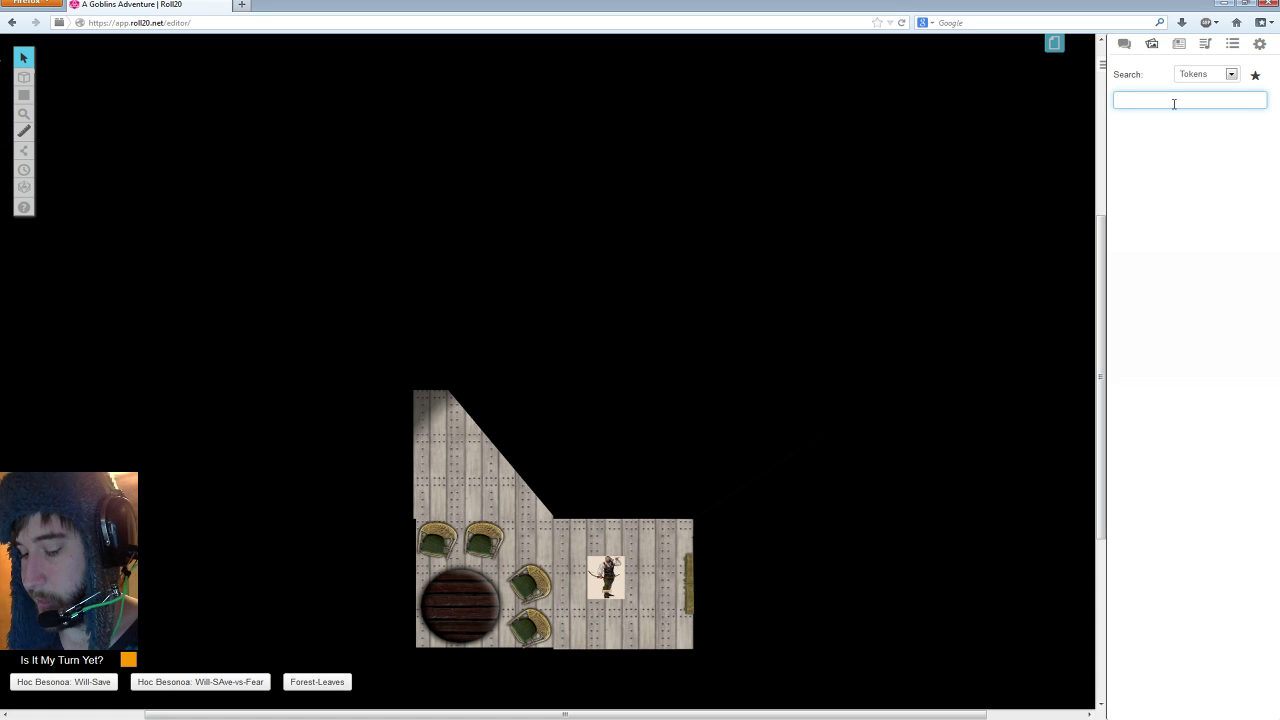
{"action": "key", "text": "Return"}
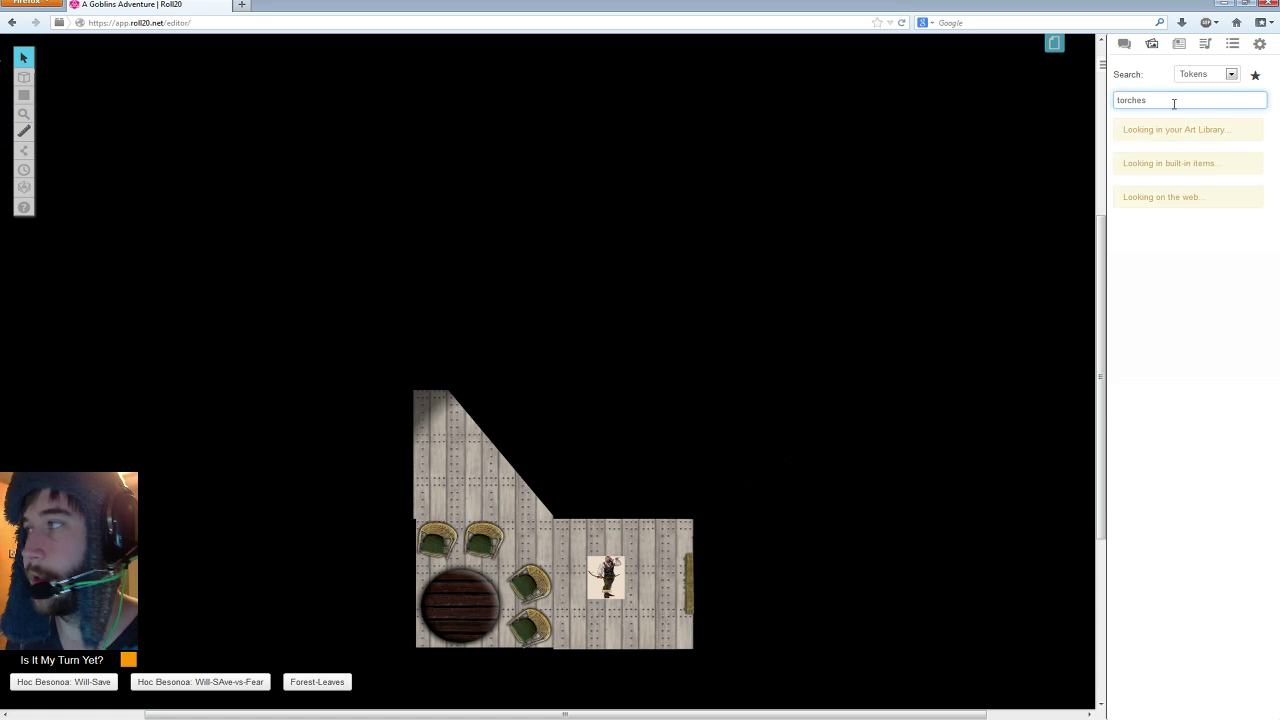
{"action": "left_click_drag", "start_coordinate": [1174, 495], "coordinate": [489, 509]}
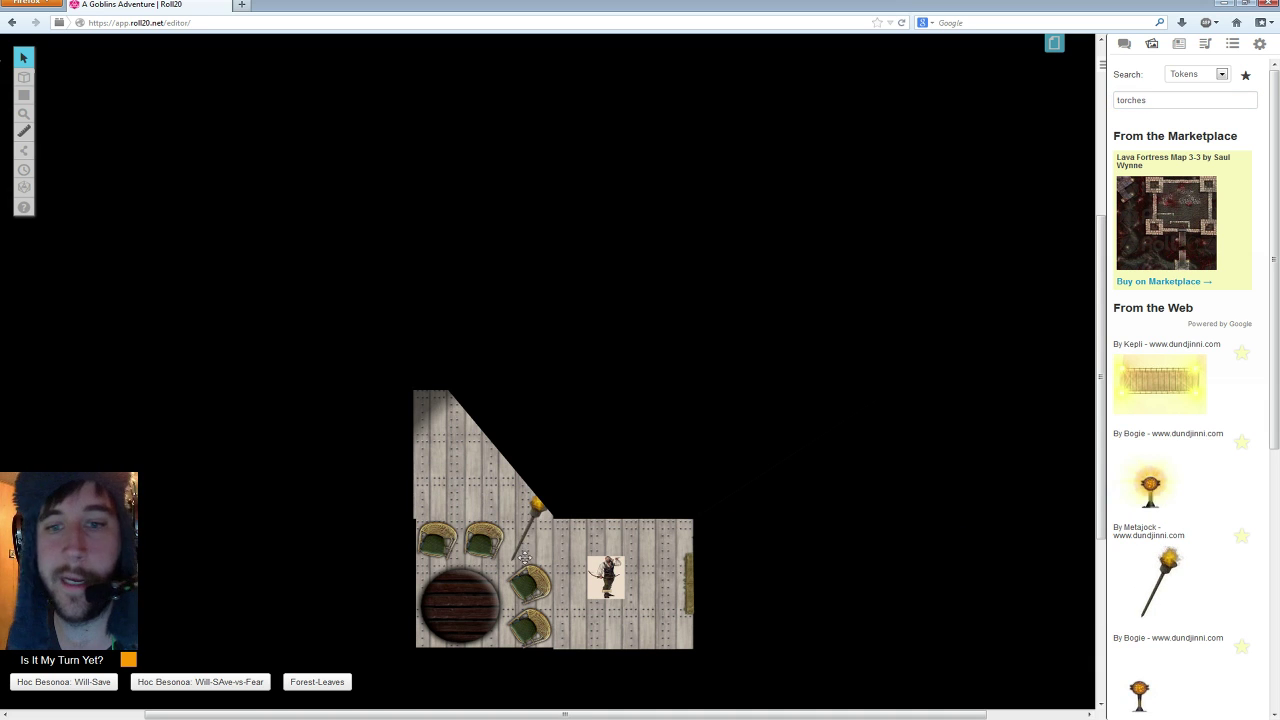
- Set the torch token's light radius to 25 ft, enable All Players See Light for it, and save the token
{"action": "double_click", "coordinate": [516, 553]}
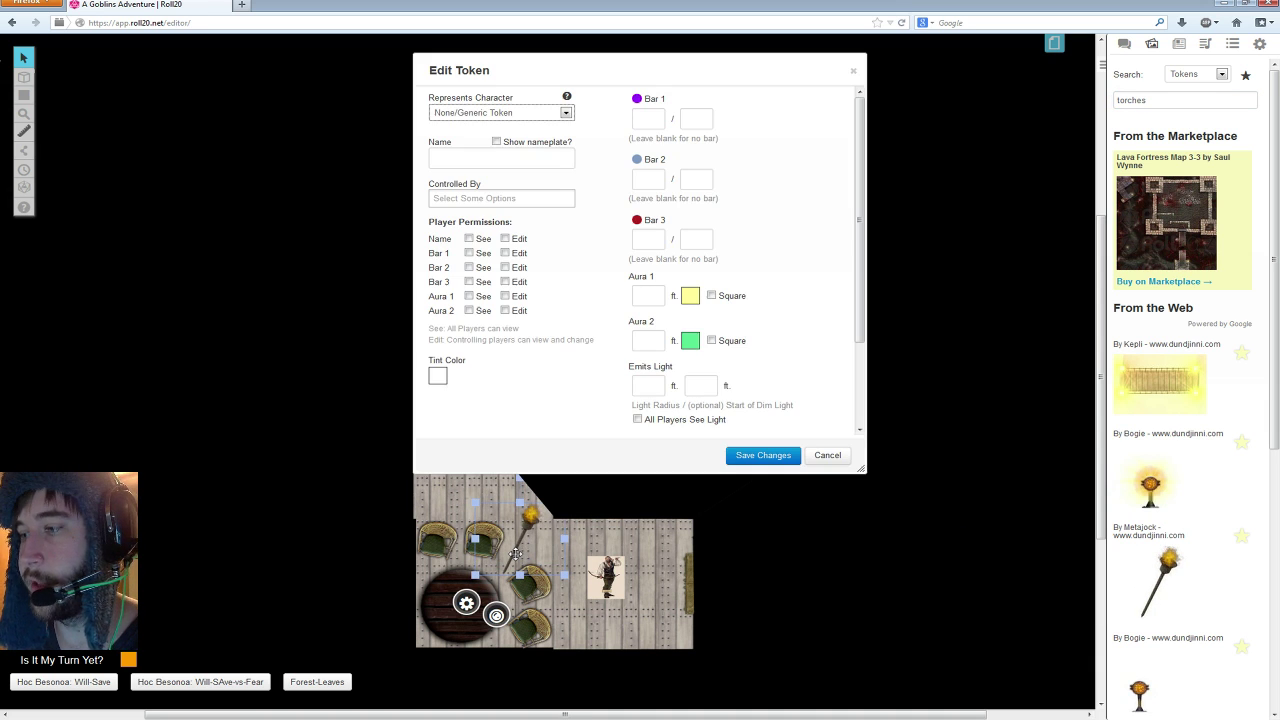
{"action": "left_click", "coordinate": [656, 387]}
{"action": "type", "text": "25"}
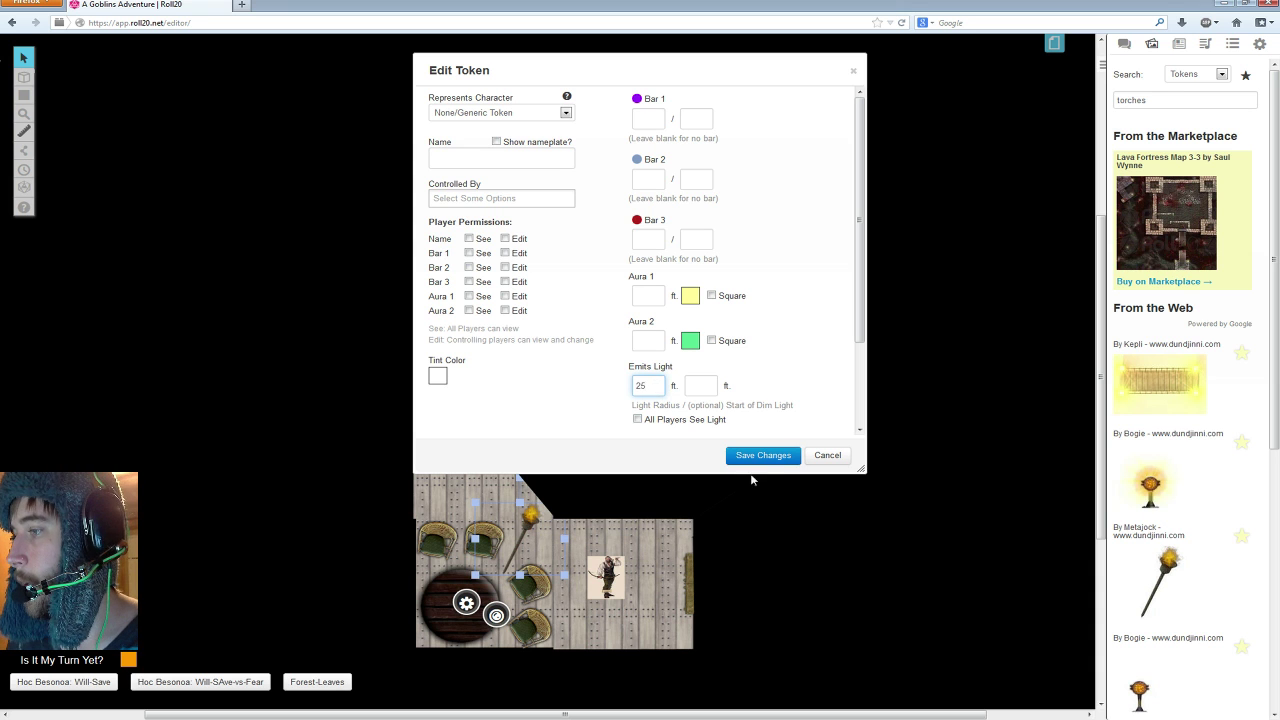
{"action": "left_click", "coordinate": [637, 419]}
{"action": "left_click", "coordinate": [752, 456]}
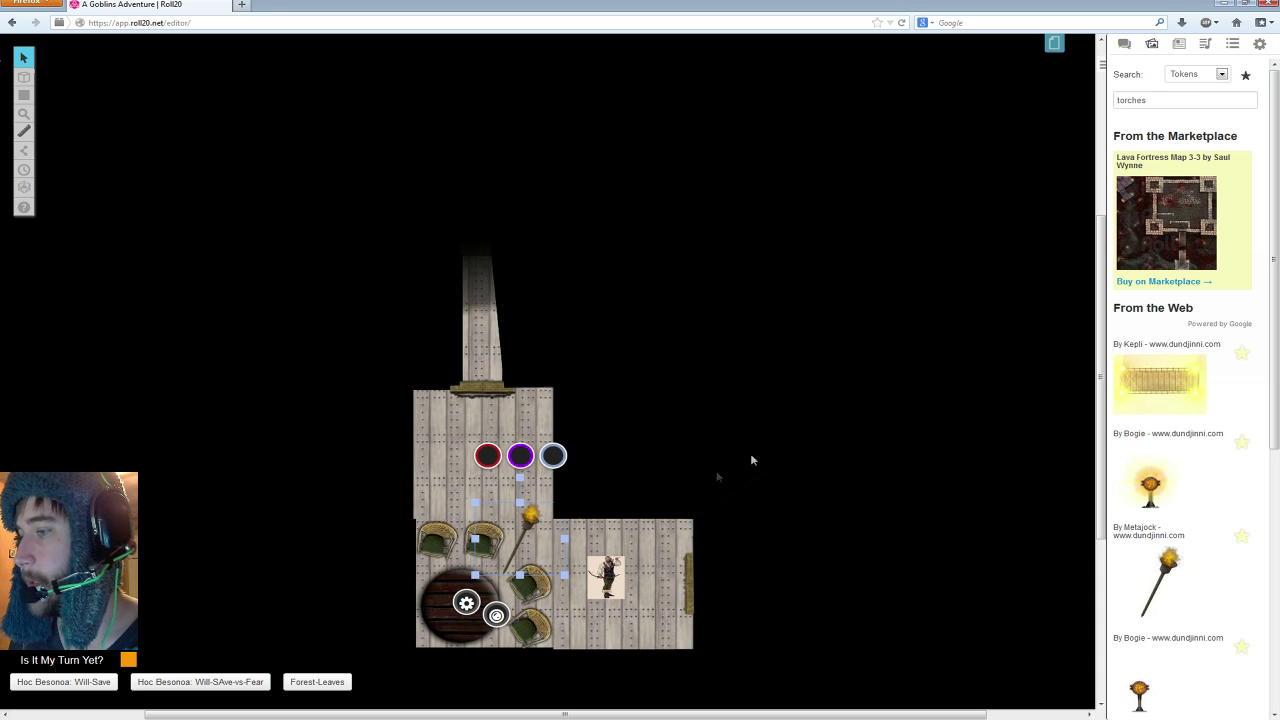
- Try the torch in the dark area northeast of the room, and place it on the floor north of the chairs
{"action": "left_click_drag", "start_coordinate": [516, 530], "coordinate": [855, 190]}
{"action": "left_click", "coordinate": [737, 245]}
{"action": "left_click_drag", "start_coordinate": [686, 245], "coordinate": [487, 480]}
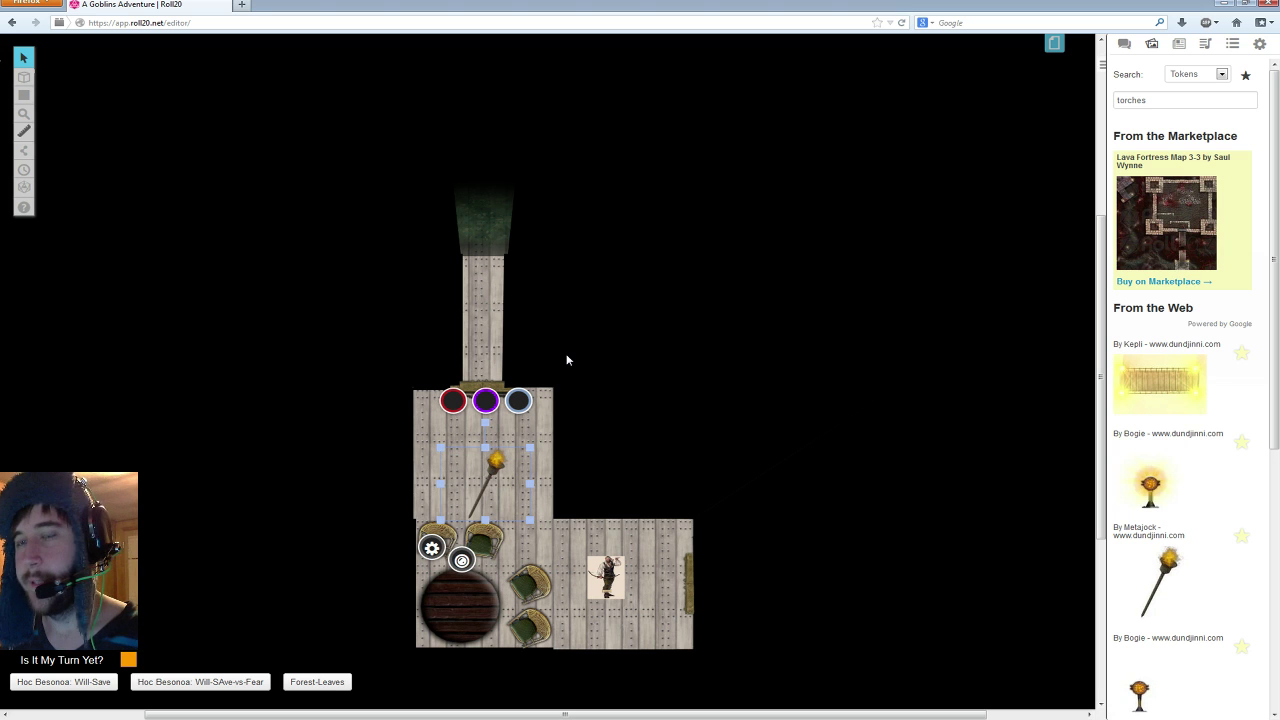
- Draw several crossing freehand orange lines on the floor around the archer token
{"action": "mouse_move", "coordinate": [24, 95]}
{"action": "left_click", "coordinate": [74, 112]}
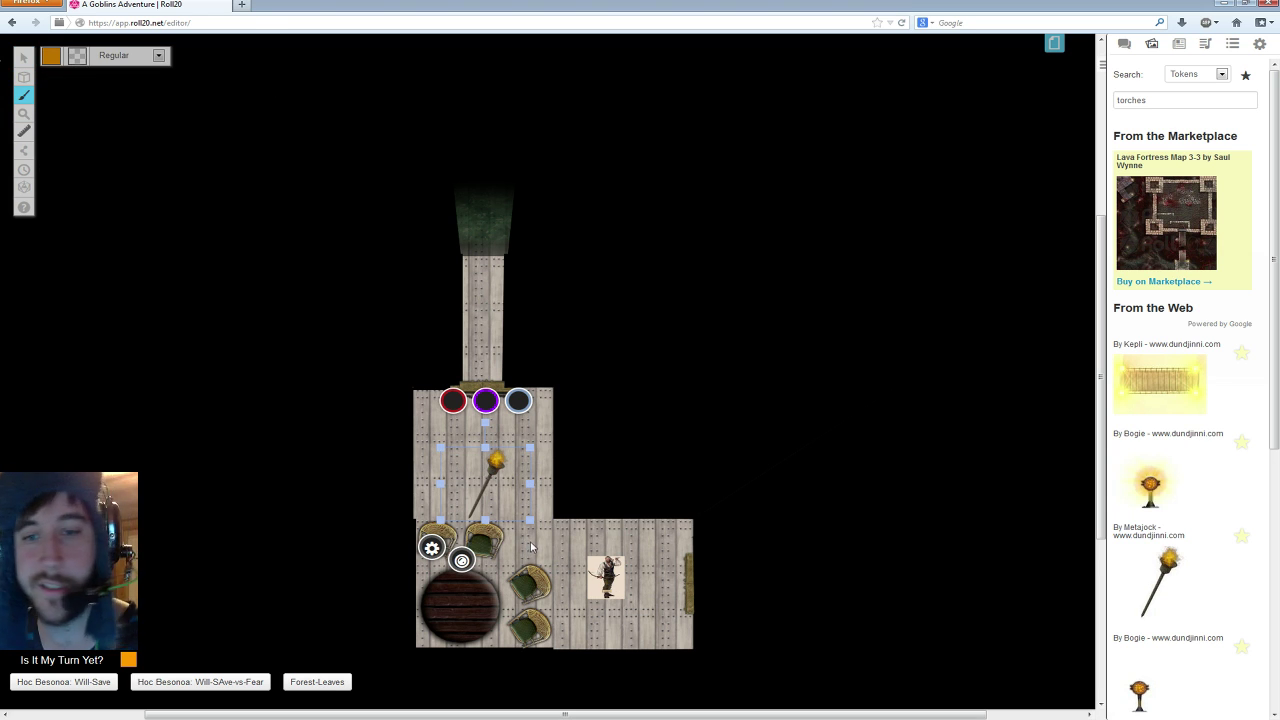
{"action": "left_click_drag", "start_coordinate": [532, 544], "coordinate": [674, 545]}
{"action": "mouse_move", "coordinate": [565, 580]}
{"action": "left_mouse_down"}
{"action": "mouse_move", "coordinate": [595, 542]}
{"action": "mouse_move", "coordinate": [655, 521]}
{"action": "left_mouse_up"}
{"action": "left_click_drag", "start_coordinate": [557, 523], "coordinate": [658, 612]}
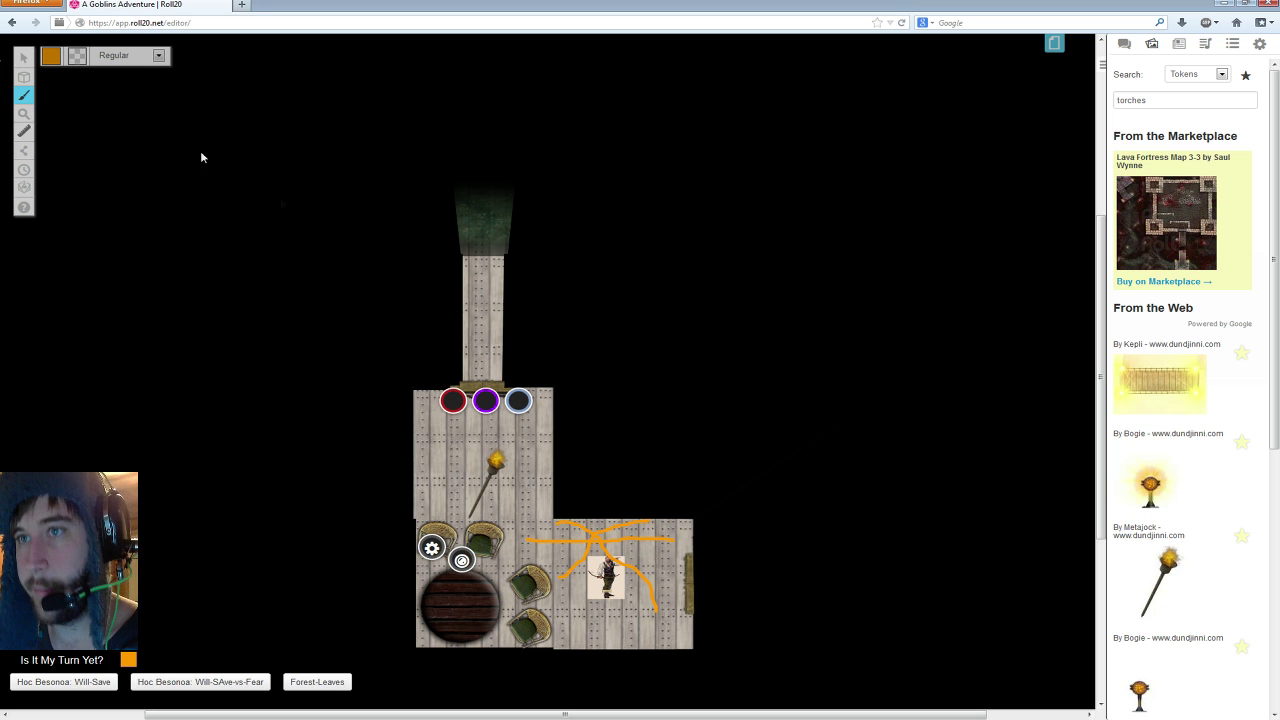
- Delete all the freehand orange lines around the archer token
{"action": "left_click", "coordinate": [24, 57]}
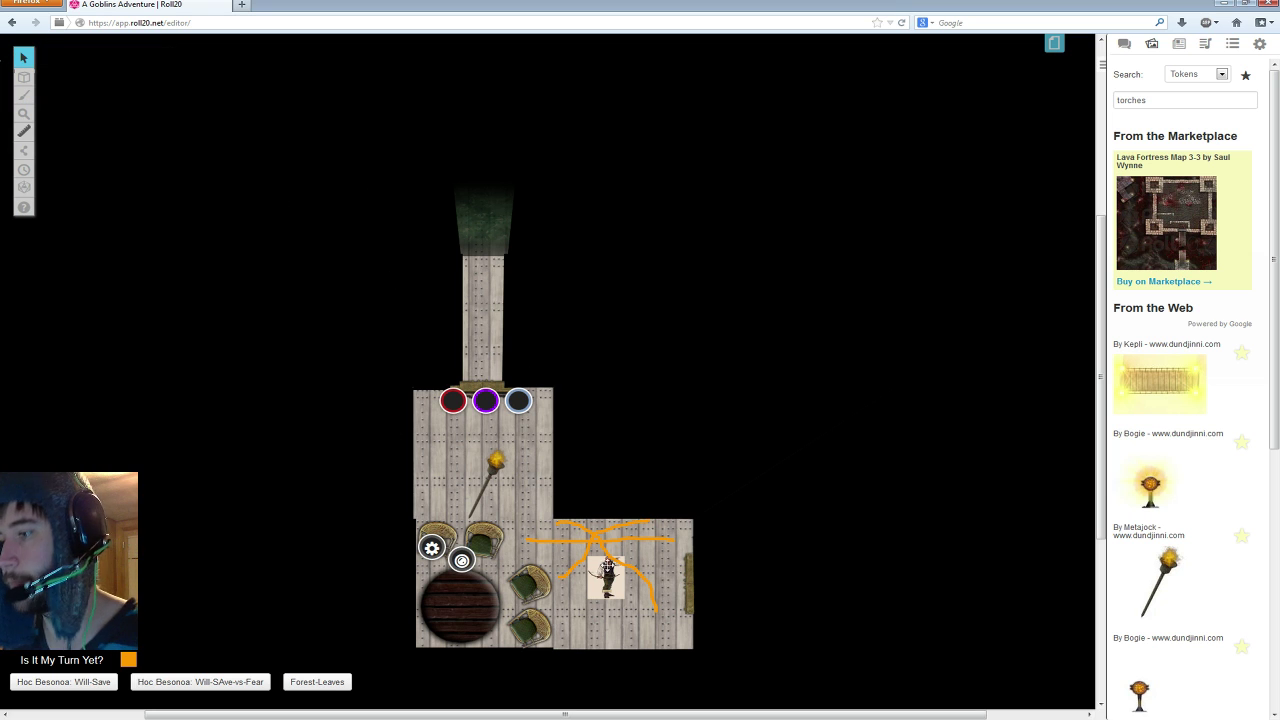
{"action": "left_click", "coordinate": [596, 543]}
{"action": "key", "text": "Delete"}
{"action": "left_click", "coordinate": [596, 543]}
{"action": "key", "text": "Delete"}
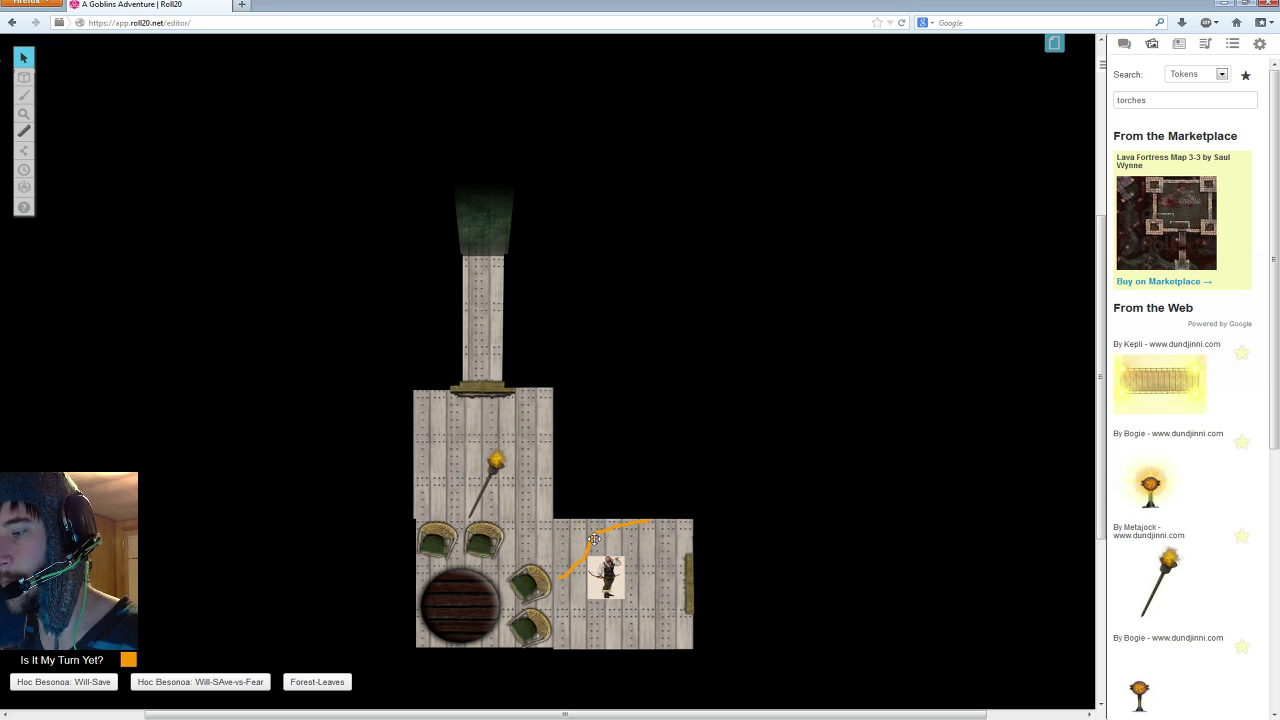
{"action": "left_click", "coordinate": [592, 550]}
{"action": "left_click", "coordinate": [589, 545]}
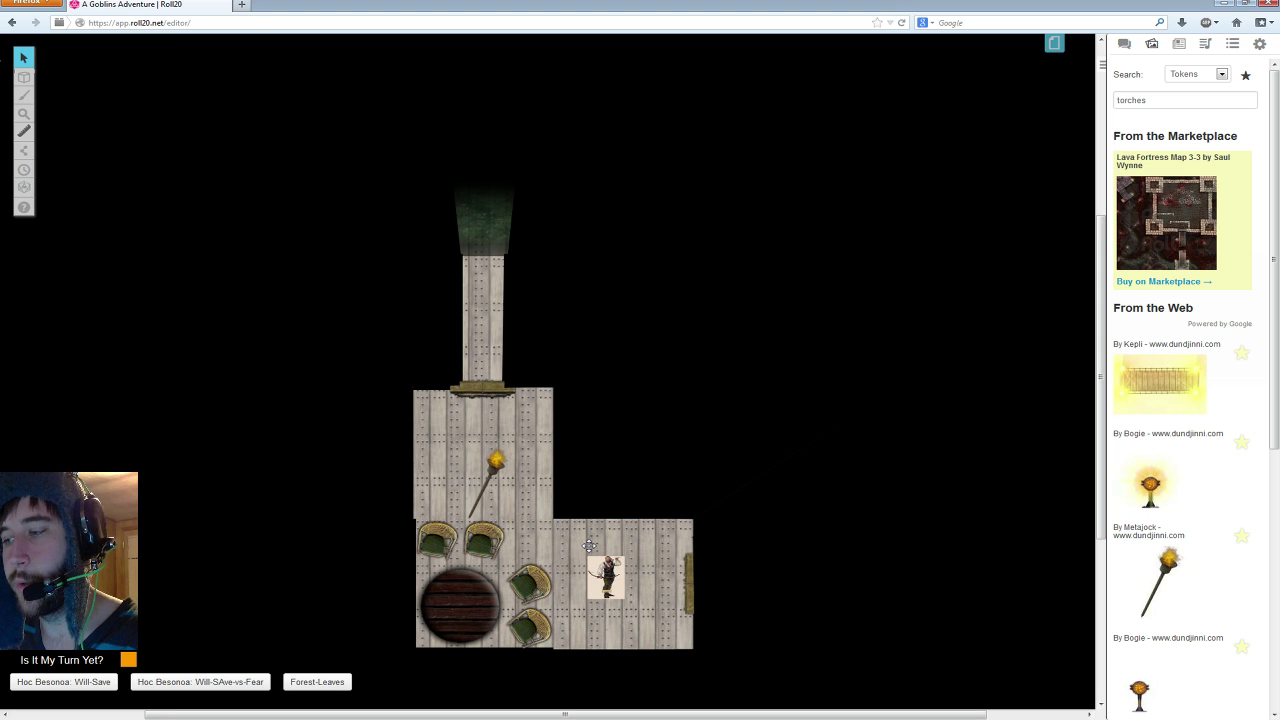